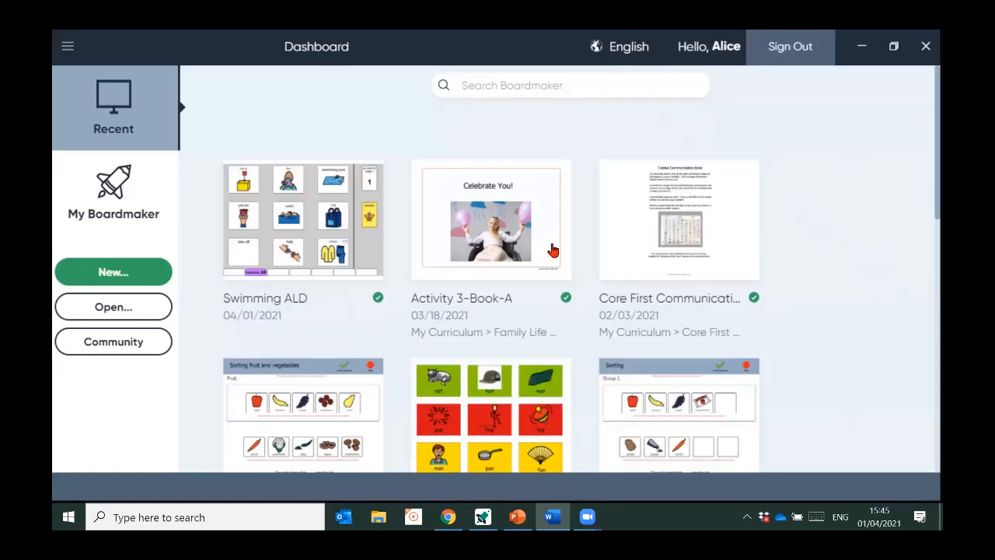
Open My Boardmaker, look over its folders and activities, and create a new blank Print (Landscape) activity
mouse_move(535, 263)
left_click(138, 204)
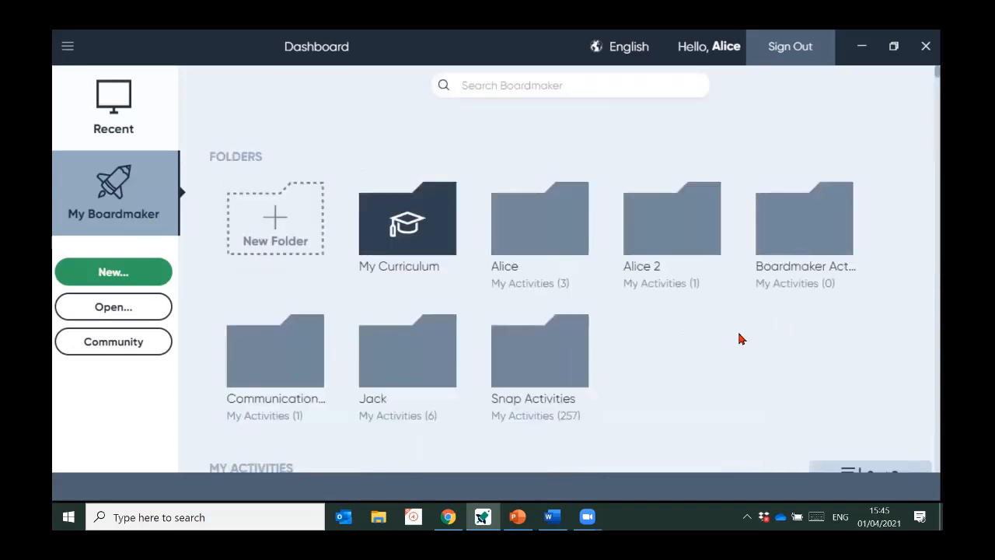
scroll(740, 339, "down", 5)
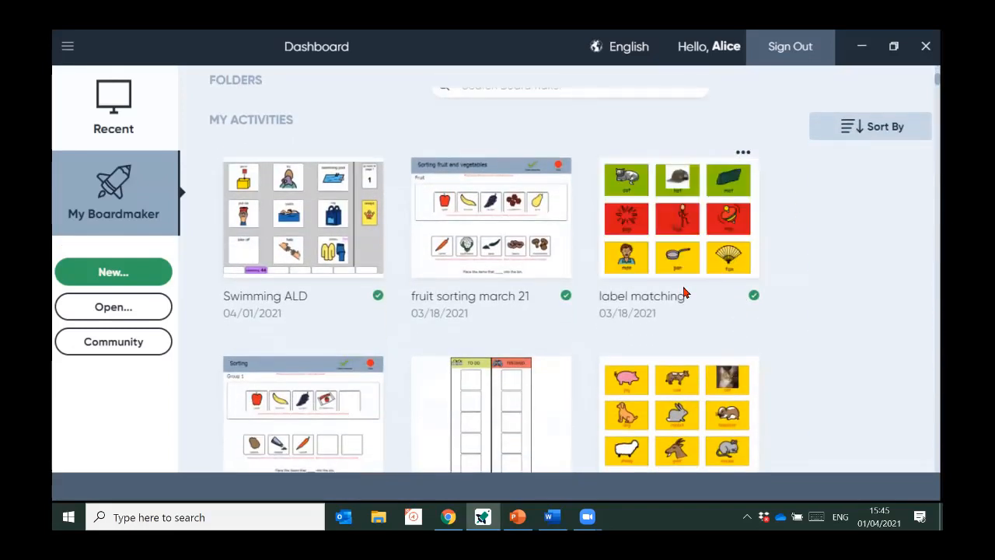
scroll(684, 294, "up", 5)
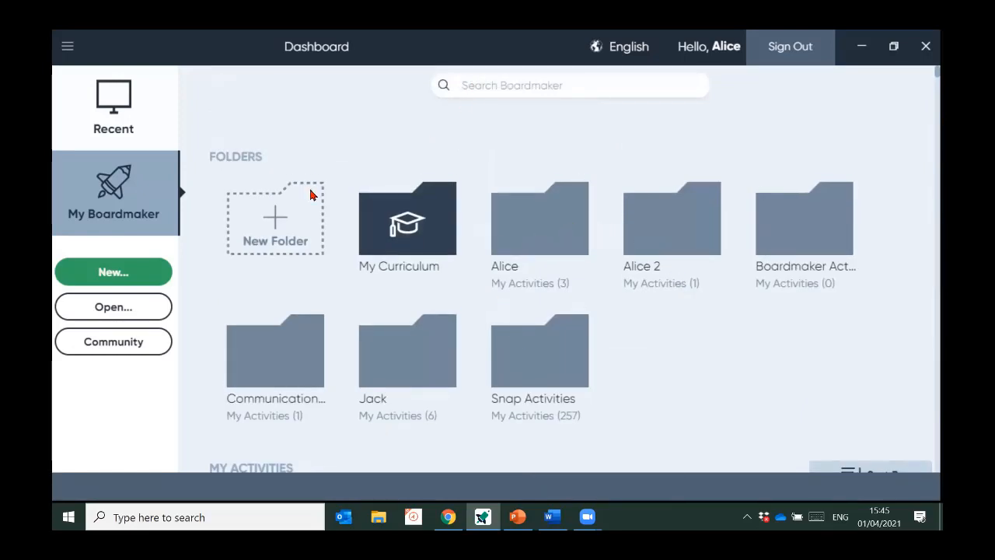
left_click(132, 282)
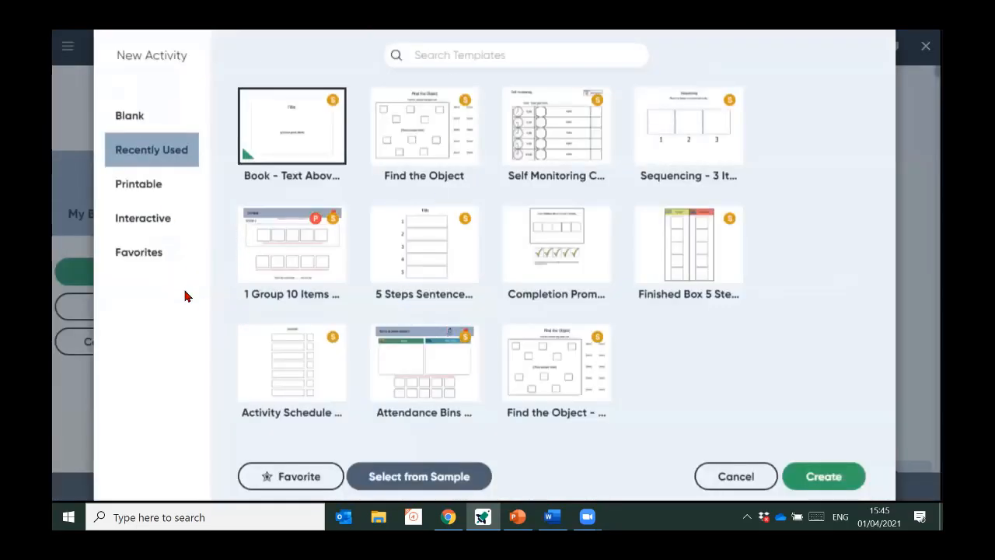
left_click(170, 121)
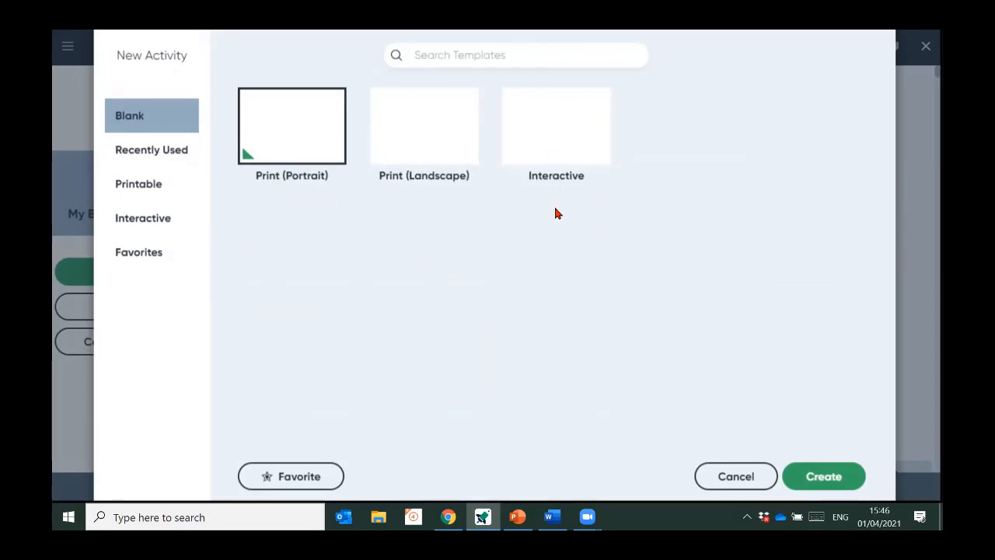
left_click(434, 147)
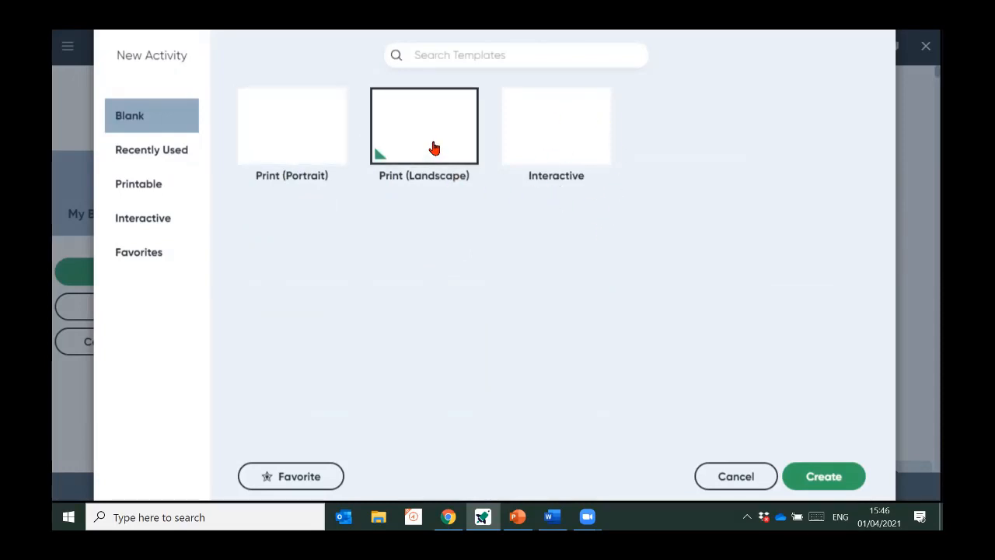
left_click(823, 477)
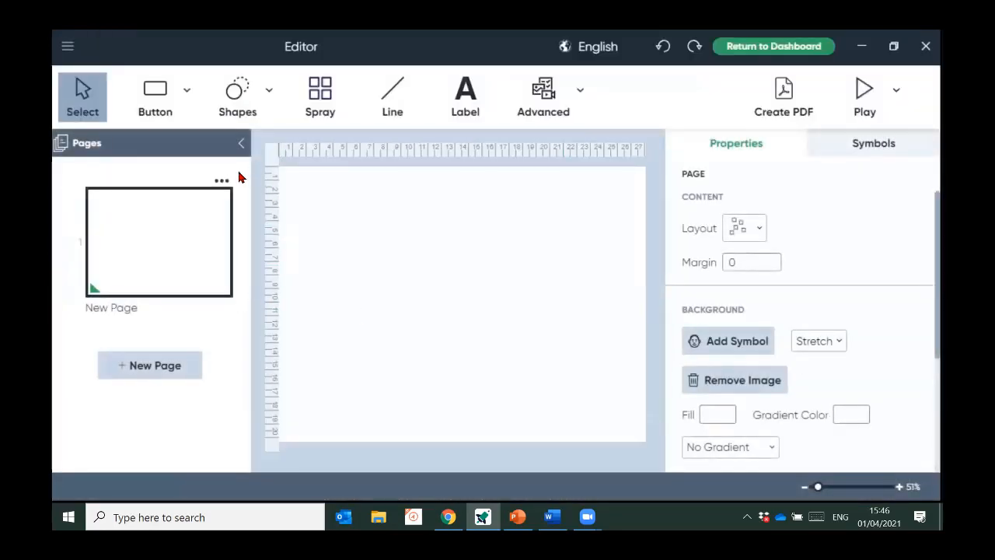
Collapse the page list and draw a rectangular button about 7 by 5 cm in the page's upper-left corner
left_click(240, 146)
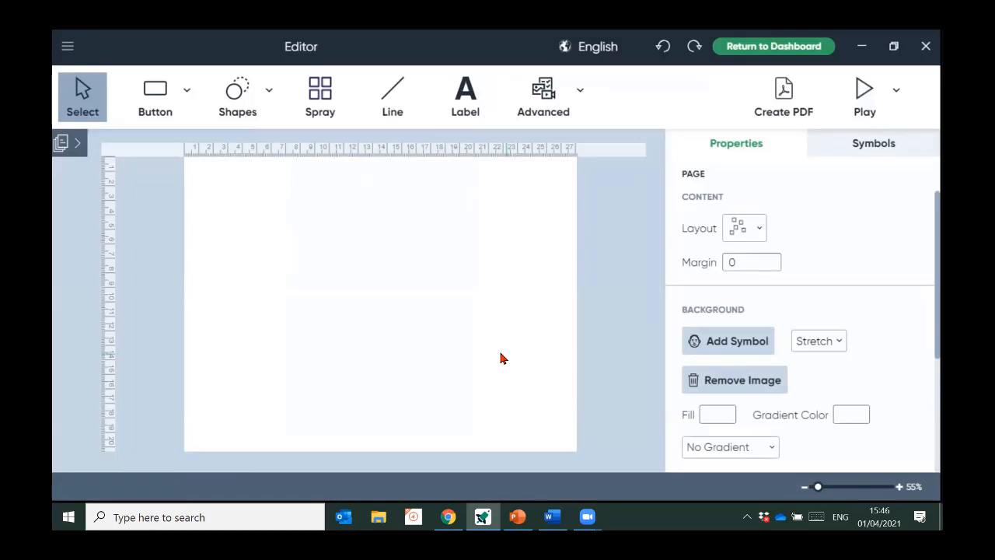
left_click(157, 103)
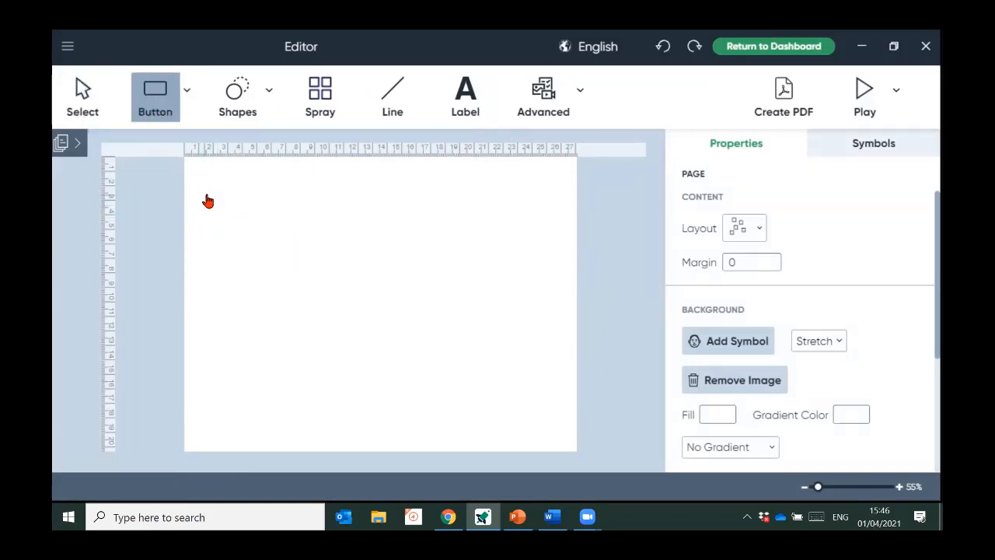
mouse_move(204, 178)
left_mouse_down()
mouse_move(300, 253)
mouse_move(278, 224)
mouse_move(327, 282)
mouse_move(288, 231)
mouse_move(300, 244)
left_mouse_up()
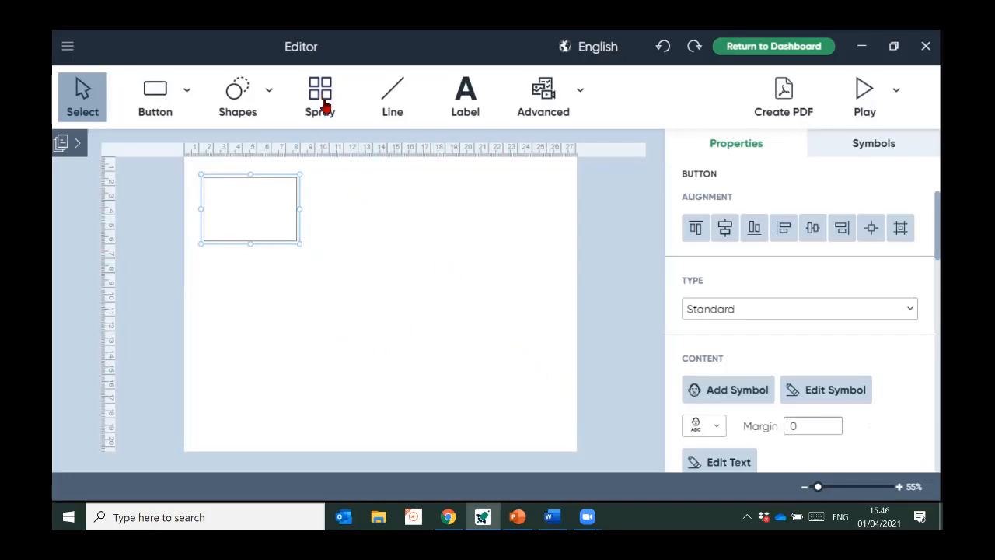
Spray the button across the page into a grid of three rows and three columns
left_click(326, 111)
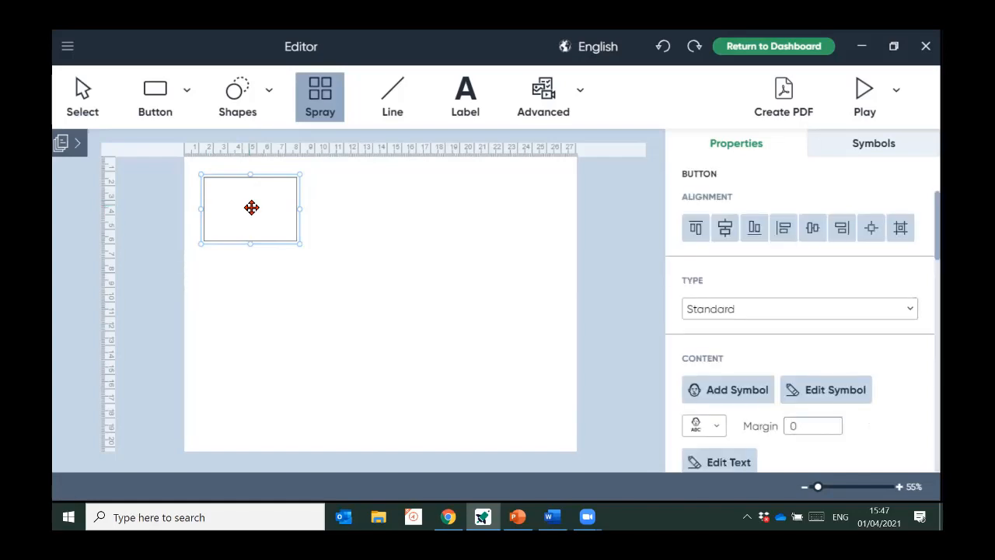
mouse_move(251, 208)
left_mouse_down()
mouse_move(451, 257)
mouse_move(440, 368)
mouse_move(485, 402)
mouse_move(551, 406)
mouse_move(470, 400)
left_mouse_up()
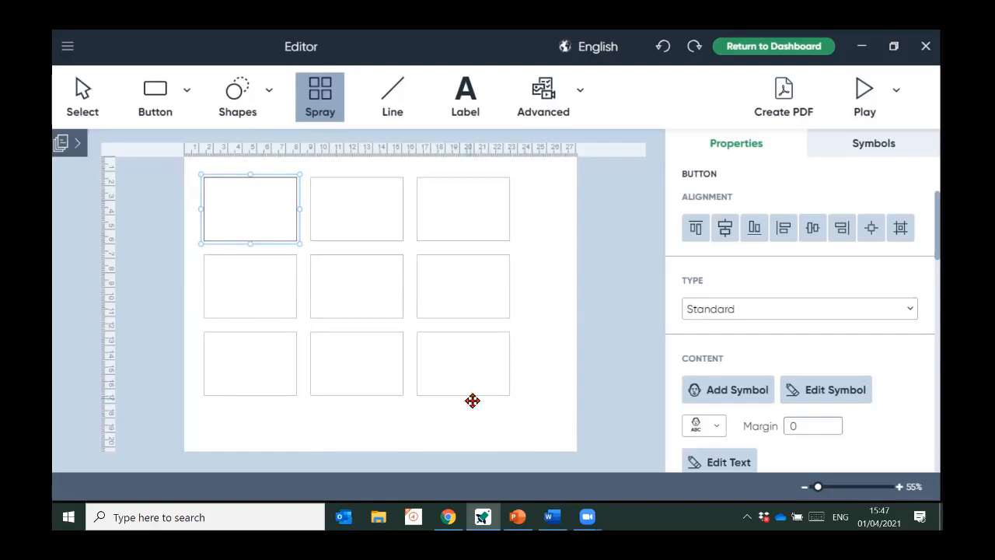
left_click_drag(473, 401, 472, 400)
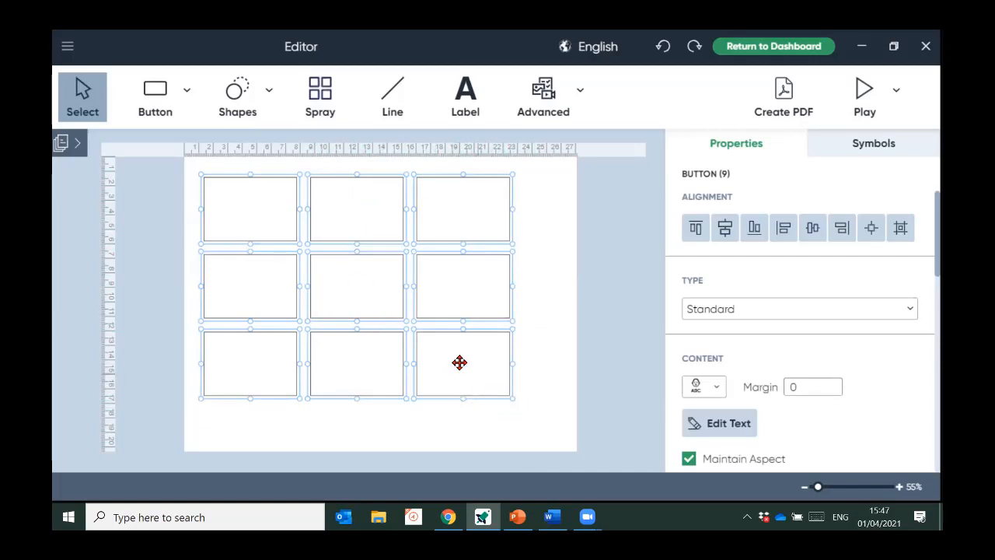
Enlarge all nine buttons together and reposition the grid so it fills the landscape page within its margins
mouse_move(456, 357)
left_mouse_down()
mouse_move(483, 364)
mouse_move(459, 362)
left_mouse_up()
left_click_drag(520, 404, 573, 447)
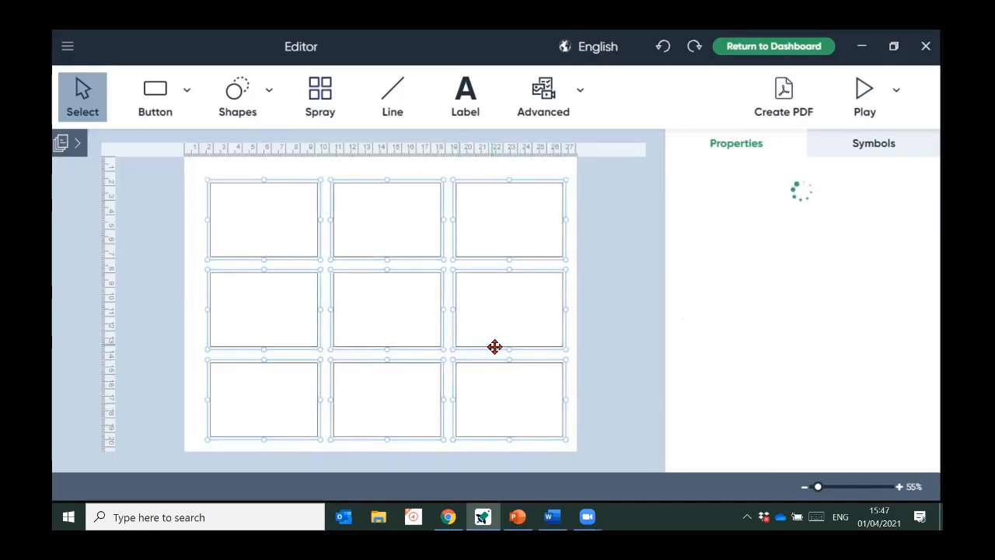
mouse_move(495, 346)
left_mouse_down()
mouse_move(475, 340)
mouse_move(490, 348)
left_mouse_up()
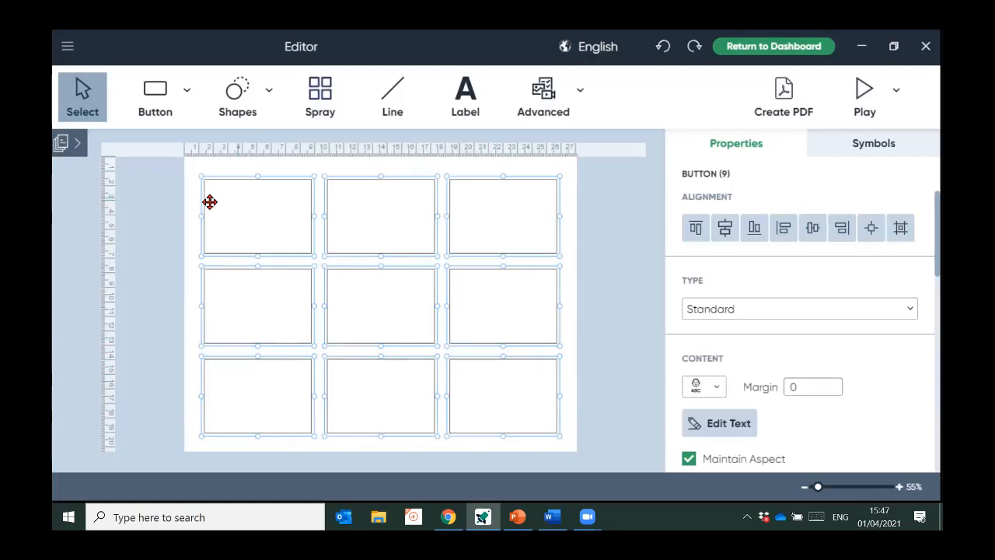
left_click(187, 224)
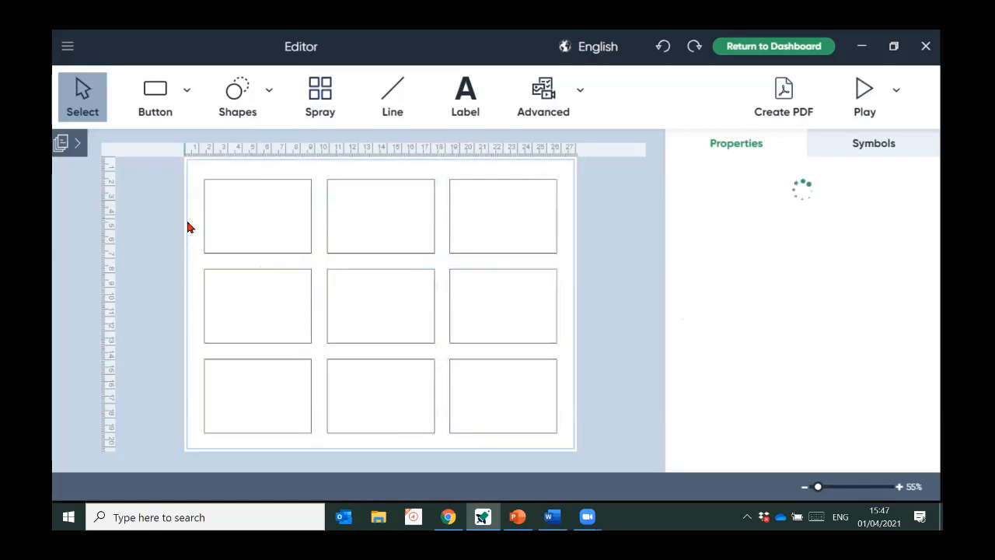
Label the first button in the top row "Easter" and give it the symbol of a wooden cross with coloured eggs
left_click(287, 226)
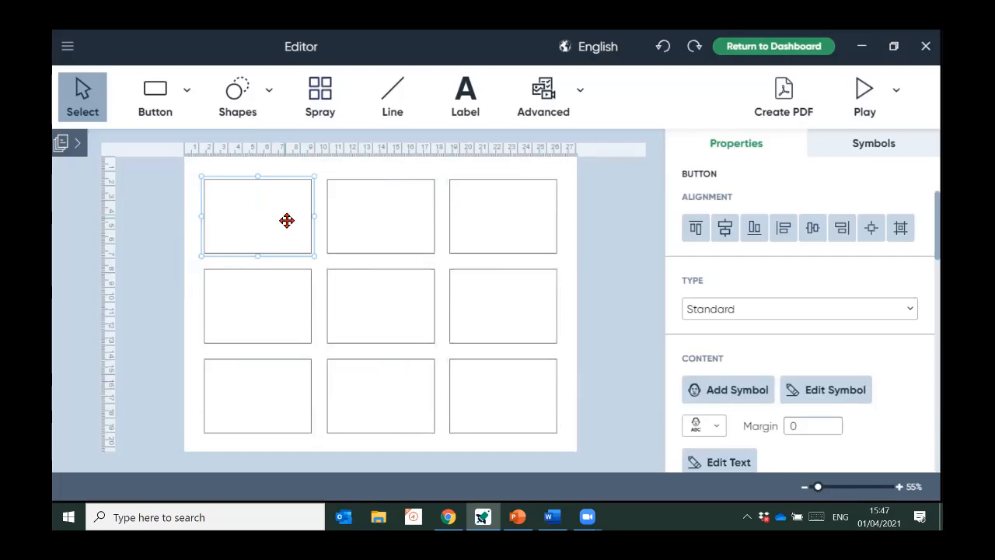
double_click(287, 221)
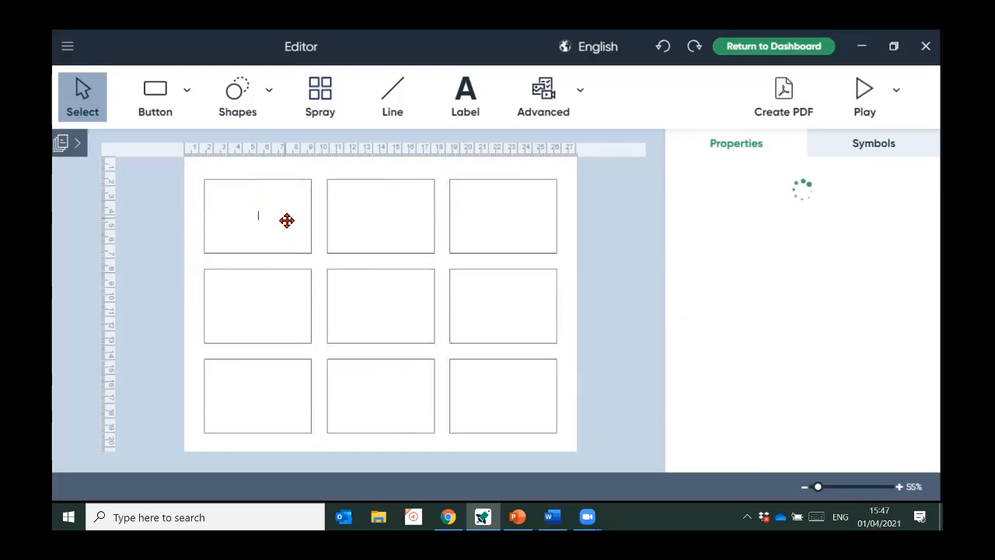
type("Easter")
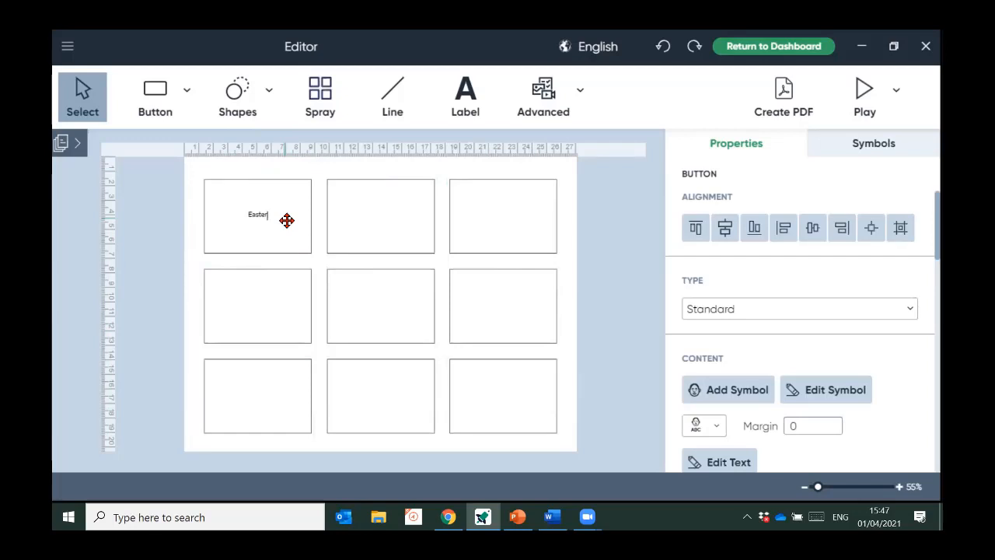
key("Return")
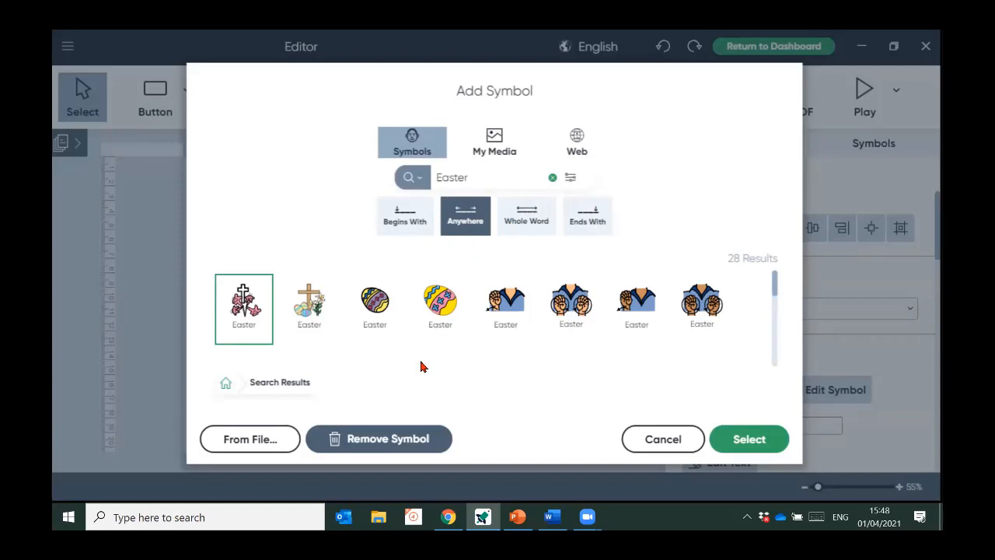
left_click(309, 309)
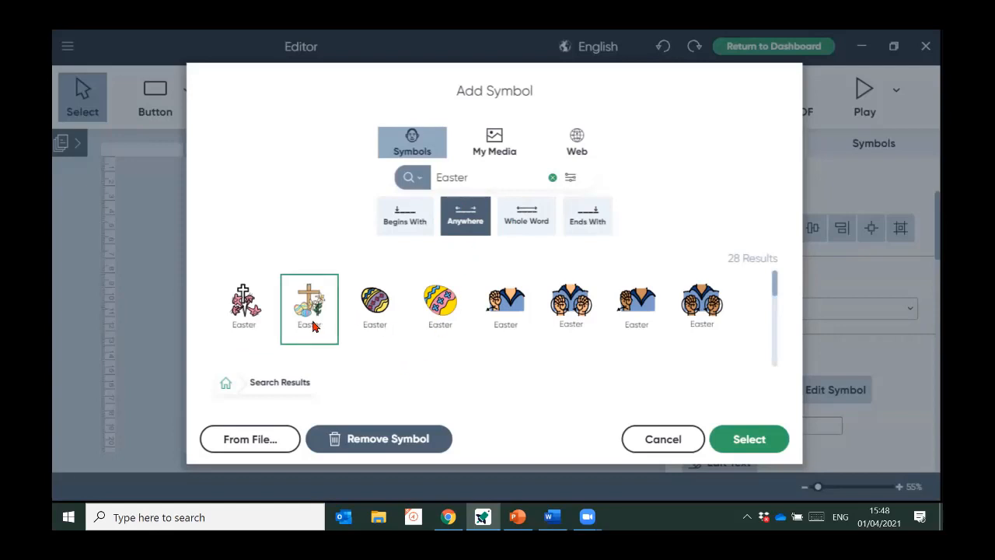
left_click(750, 440)
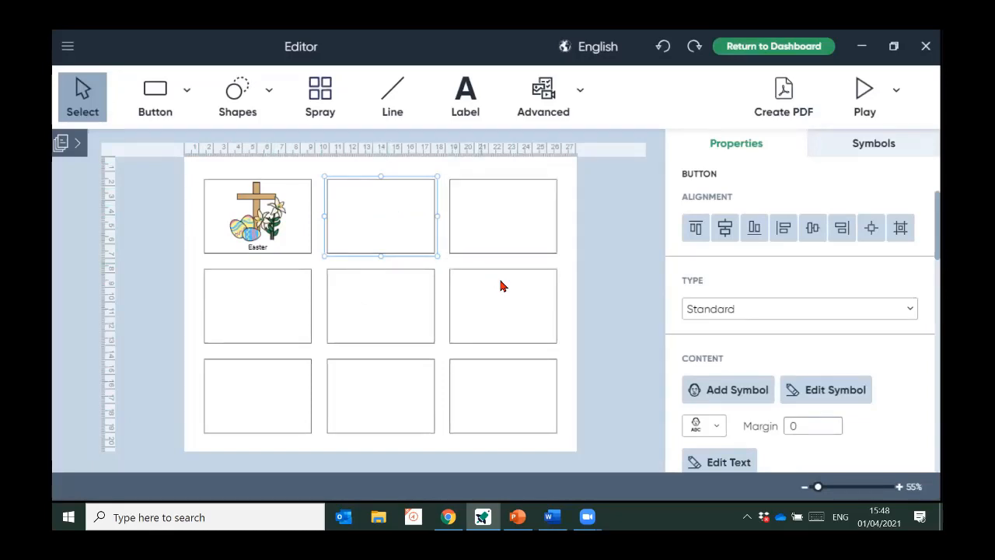
Label the middle button of the top row "Easter Egg" and look up symbols for that text
type("Eas")
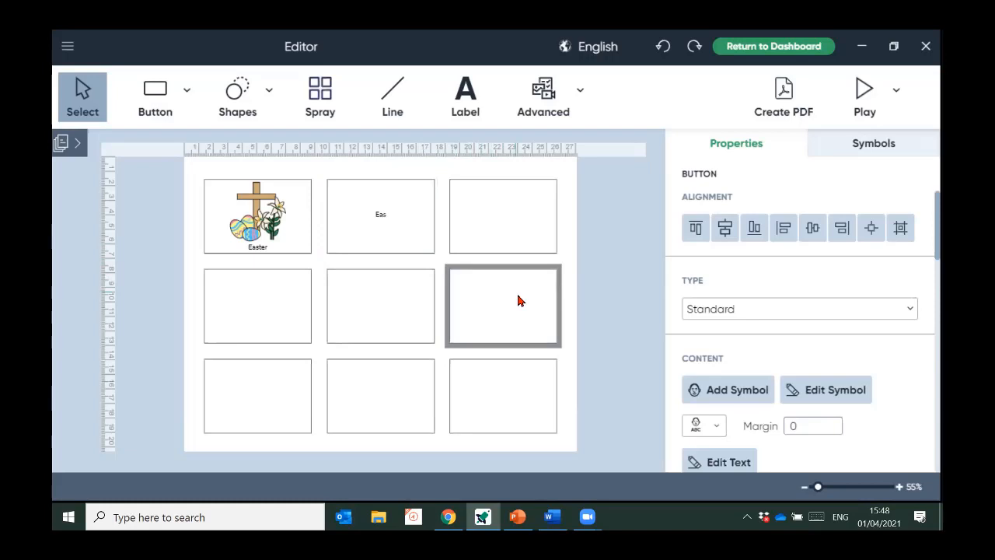
type("ter egg")
key("BackSpace")
key("BackSpace")
key("BackSpace")
type("Egg")
key("Return")
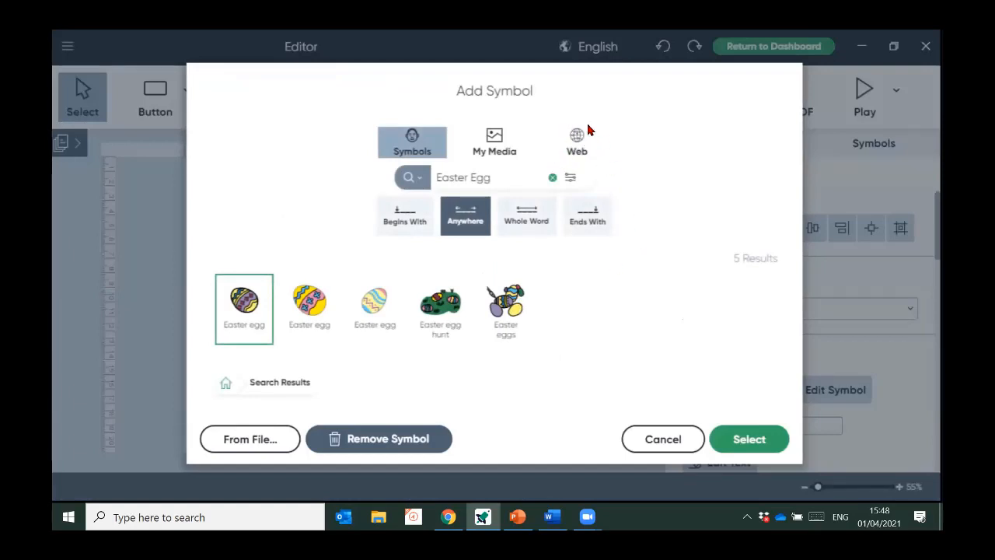
Use the web picture of colourful eggs on a white background for the Easter Egg button
left_click(589, 150)
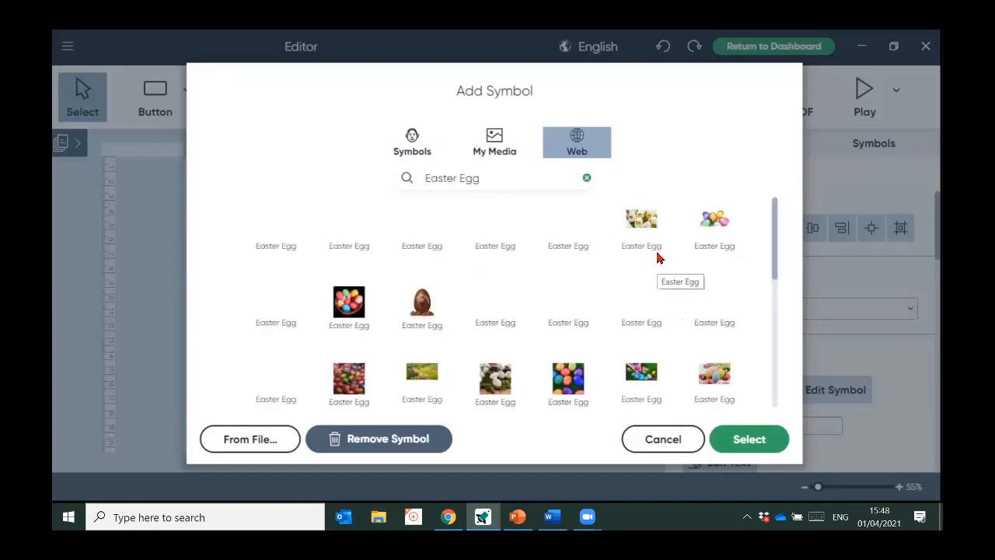
left_click(718, 227)
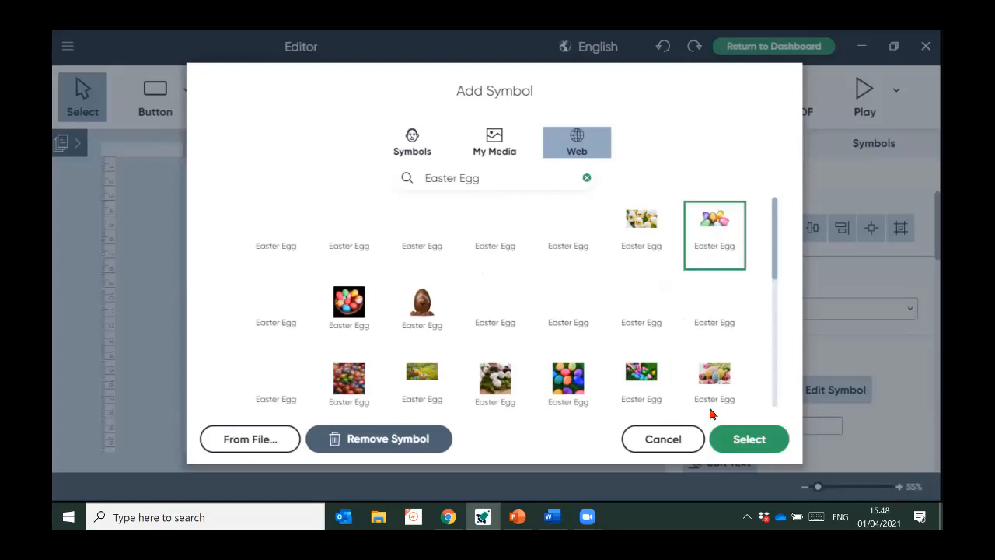
left_click(762, 437)
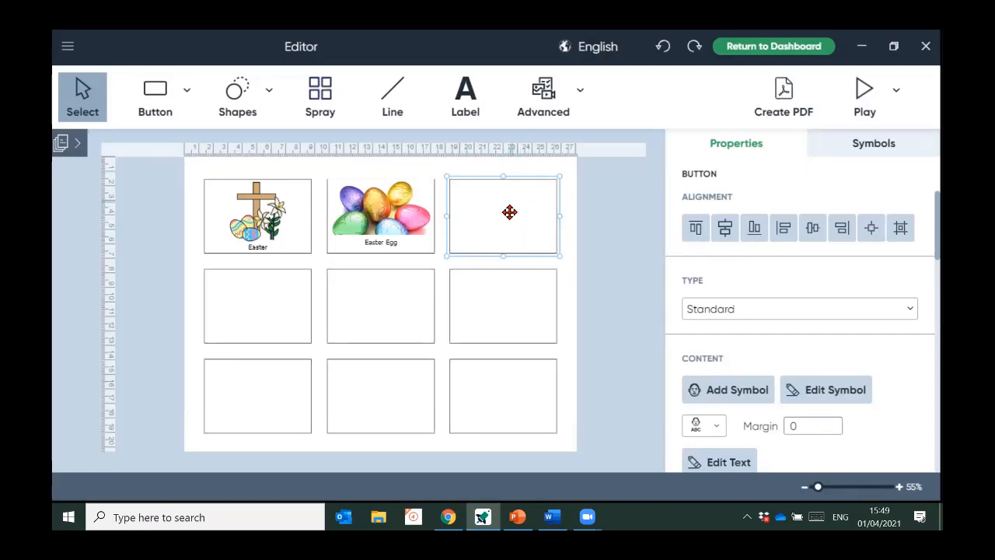
Fill the last top-row button with the second Ash Wednesday symbol from the Events > Religion > Religious Celebrations & Rites category
double_click(490, 228)
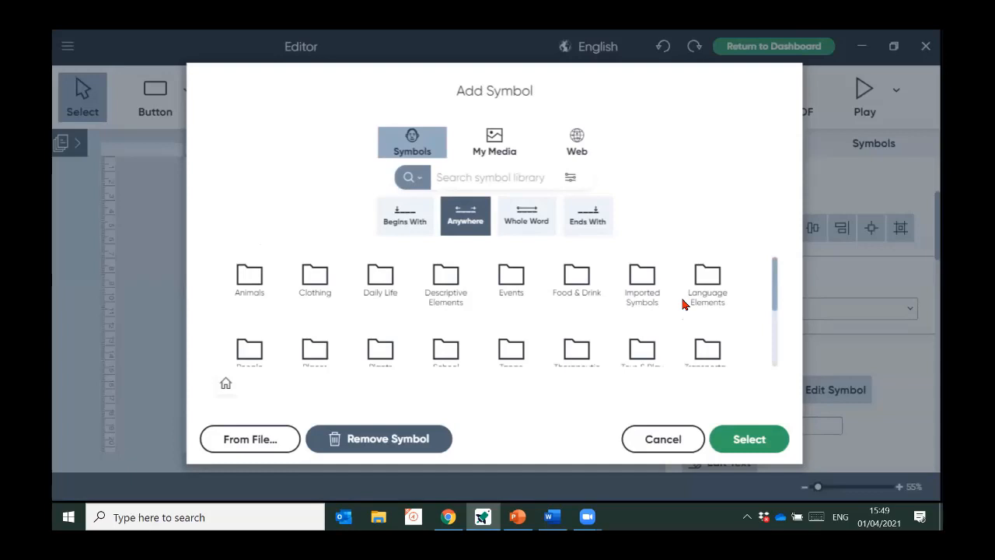
left_click(521, 280)
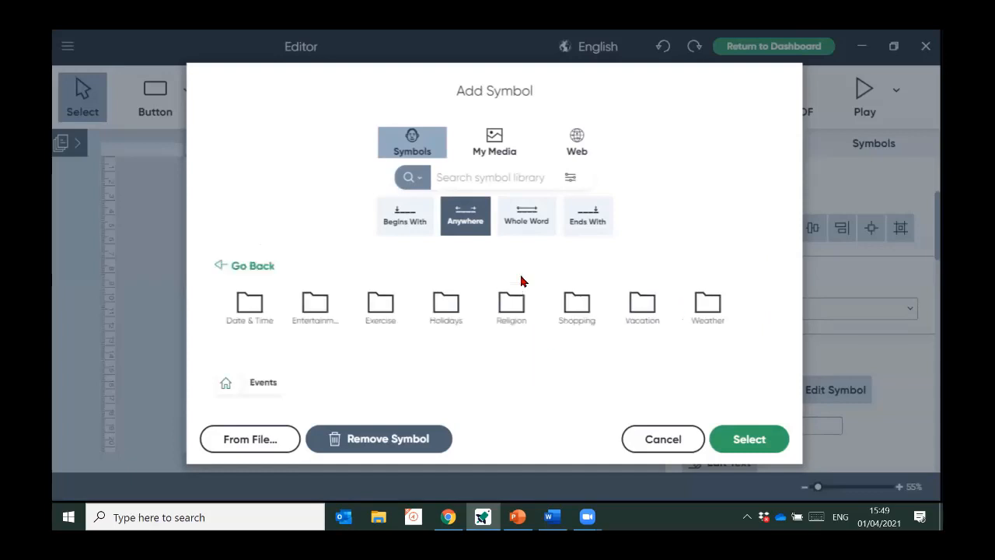
left_click(522, 307)
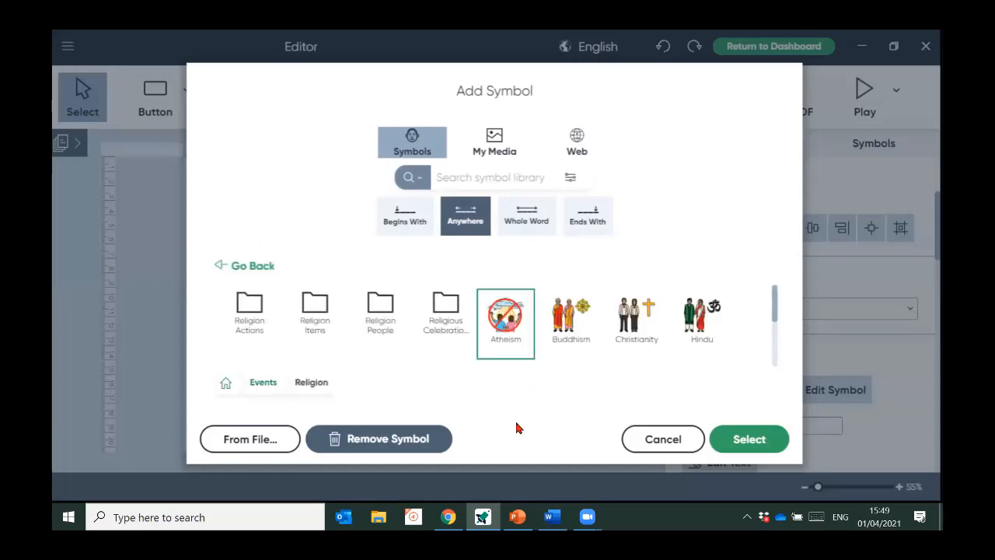
left_click(441, 319)
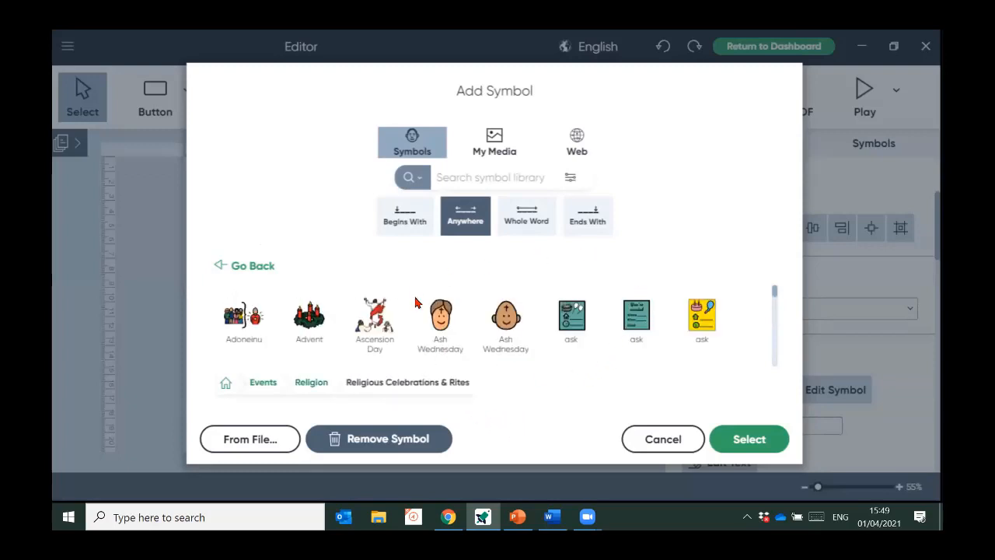
scroll(480, 350, "down", 2)
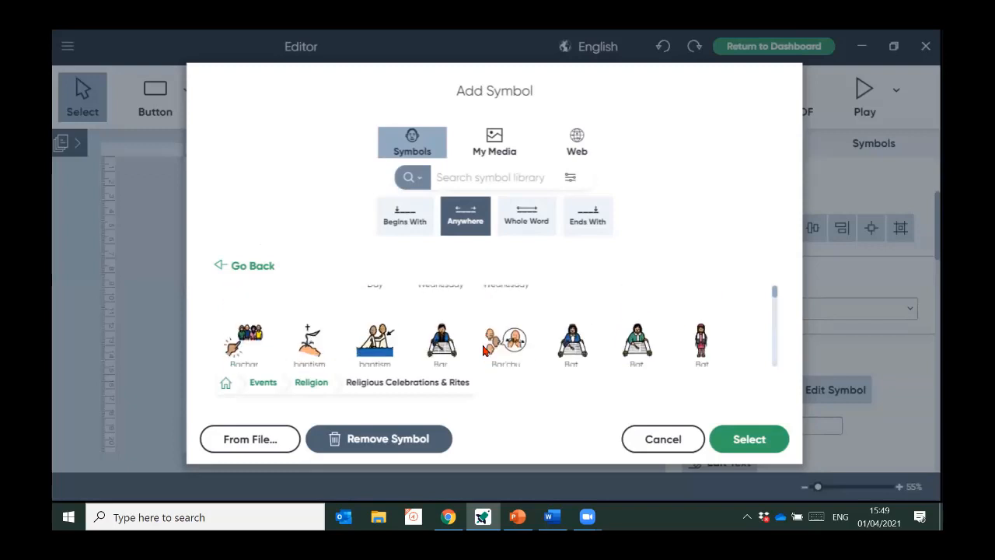
scroll(480, 350, "up", 2)
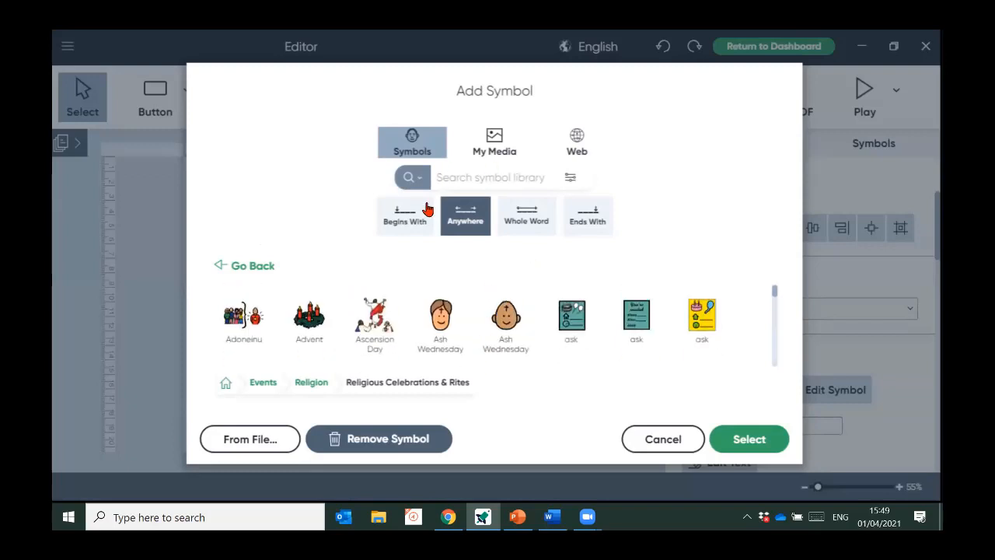
left_click(507, 329)
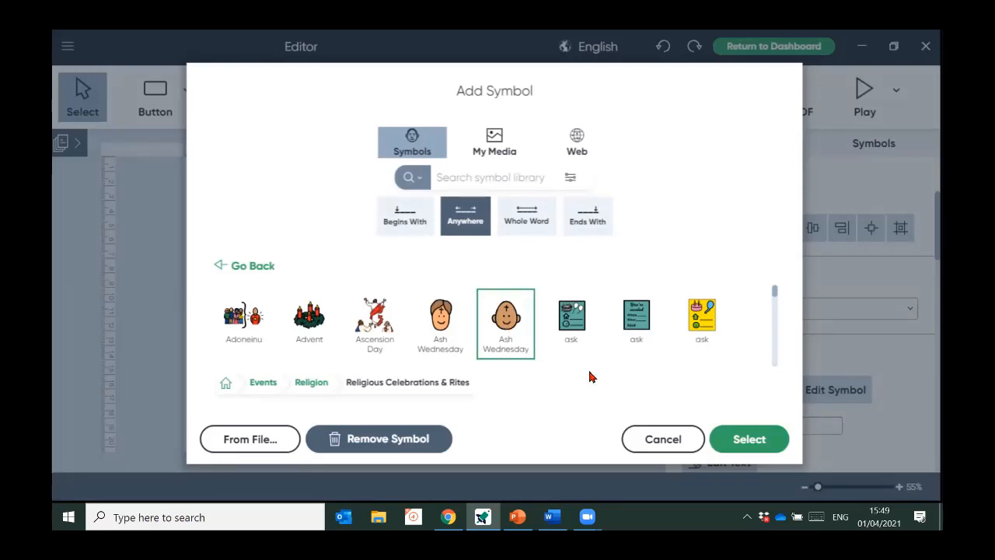
left_click(749, 439)
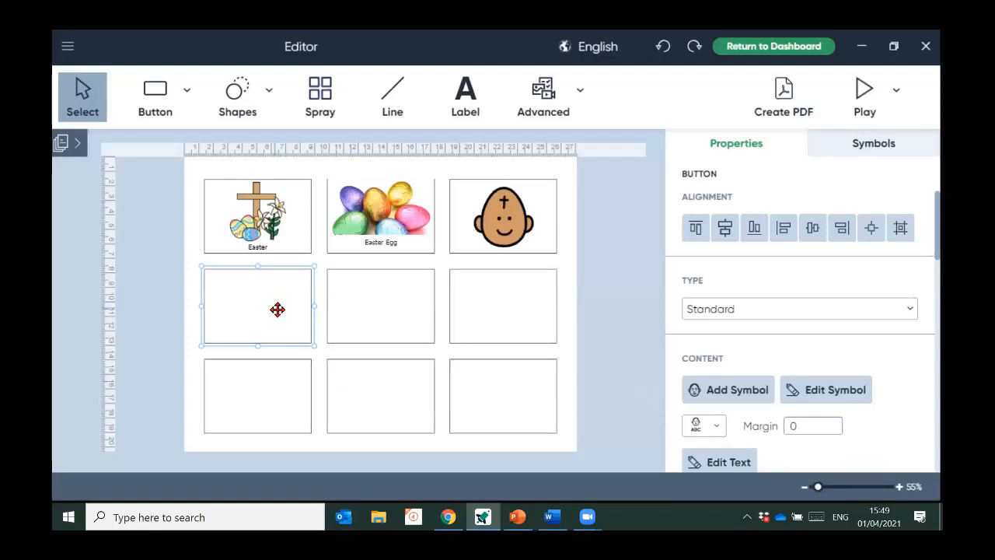
Label the first button of the middle row "Good Friday" and give it the calendar symbol
type("Good")
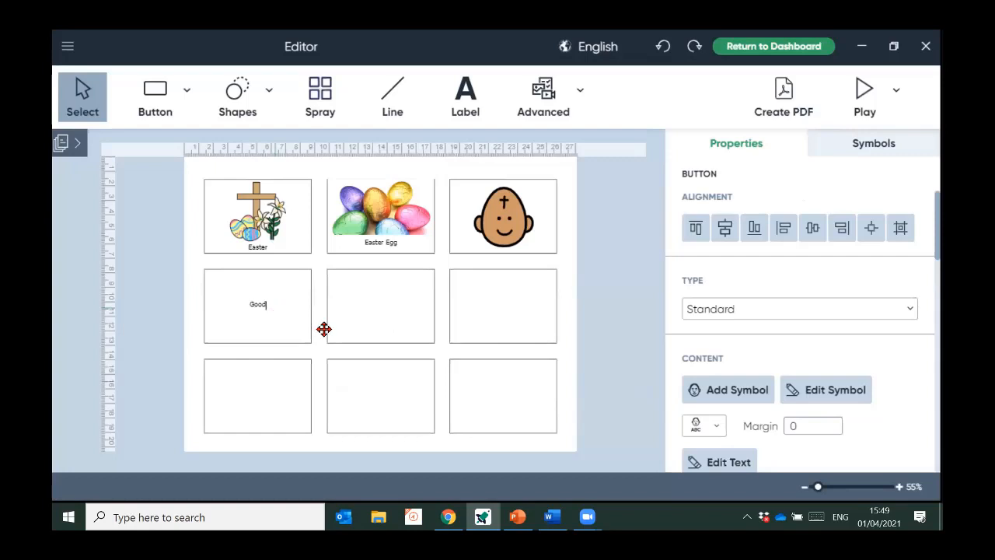
type(" Friday")
key("Return")
left_click(308, 312)
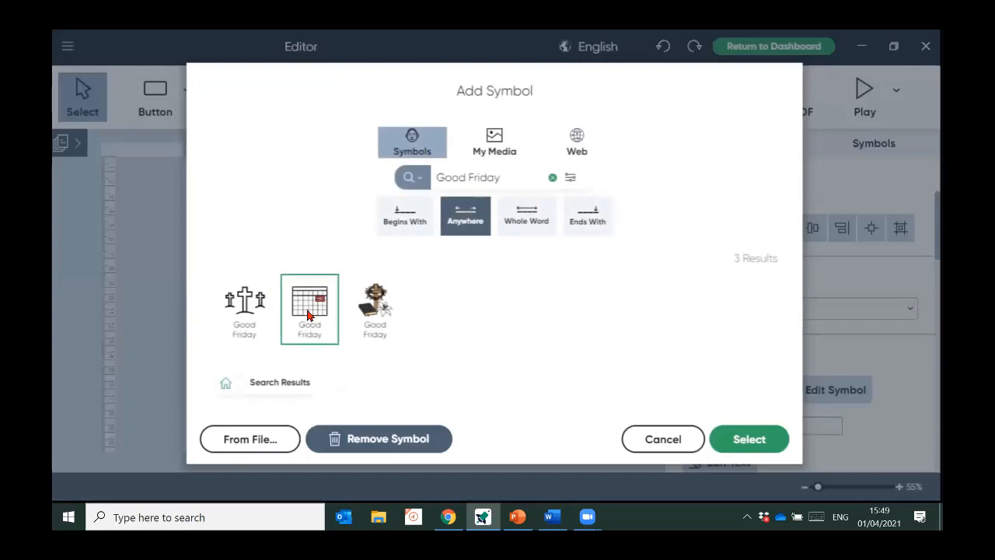
left_click(748, 441)
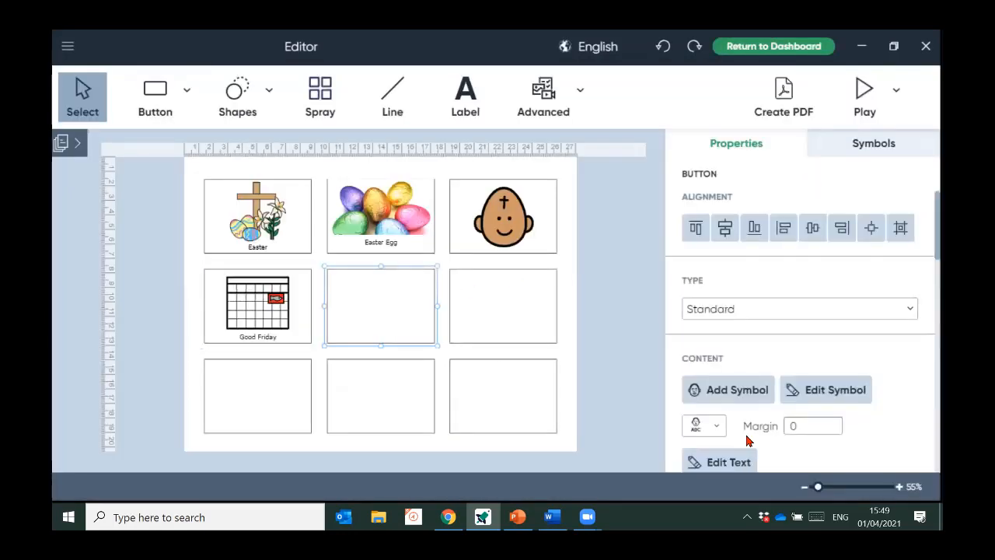
Label the centre button of the grid "Easter Sunday" and give it the symbol with the cross, eggs, sun and week strip
type("East")
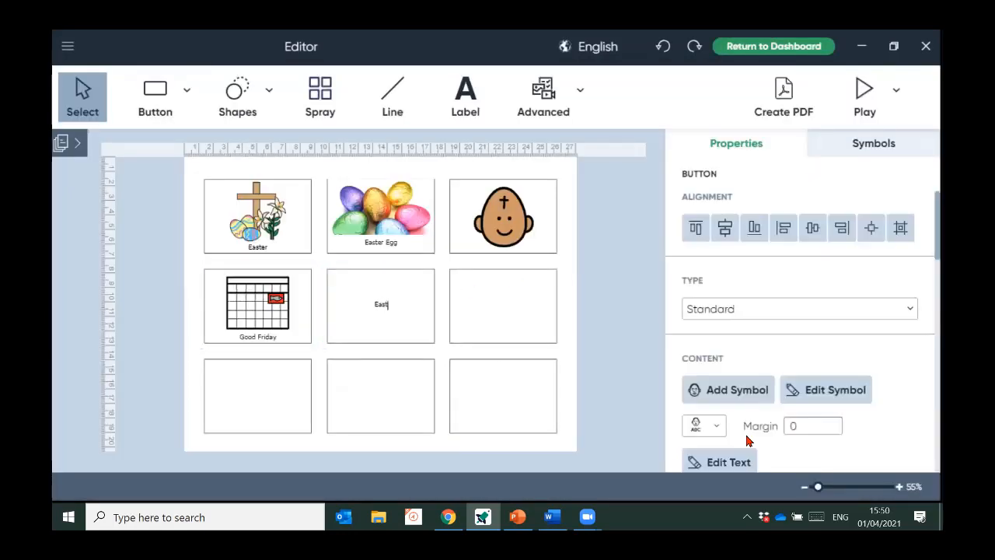
type("er Sunday")
key("Return")
left_click(748, 441)
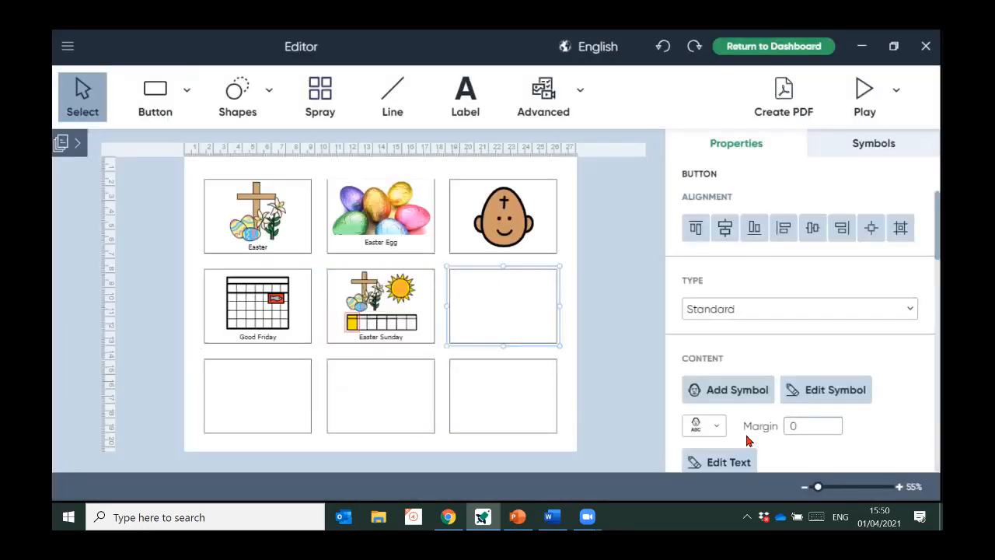
Label the last button of the middle row "Easter Egg Hunt" and give it the matching symbol of eggs hidden in grass
type("Eas")
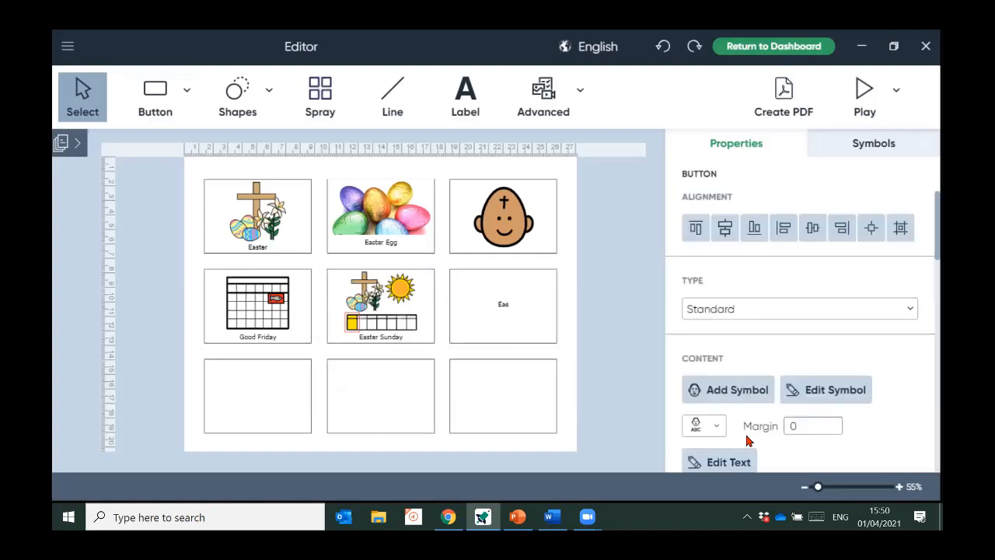
type("ter Egg Hunt")
key("Return")
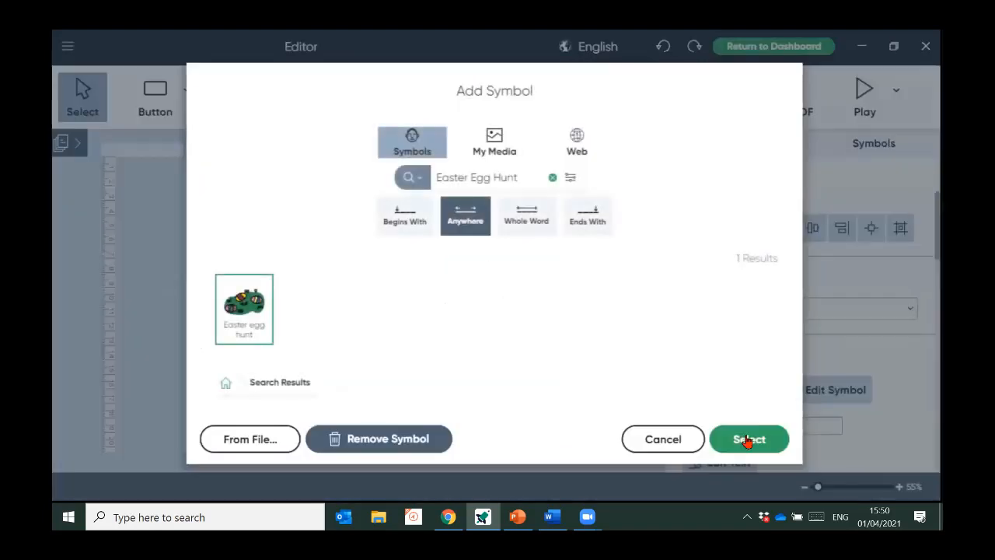
left_click(748, 441)
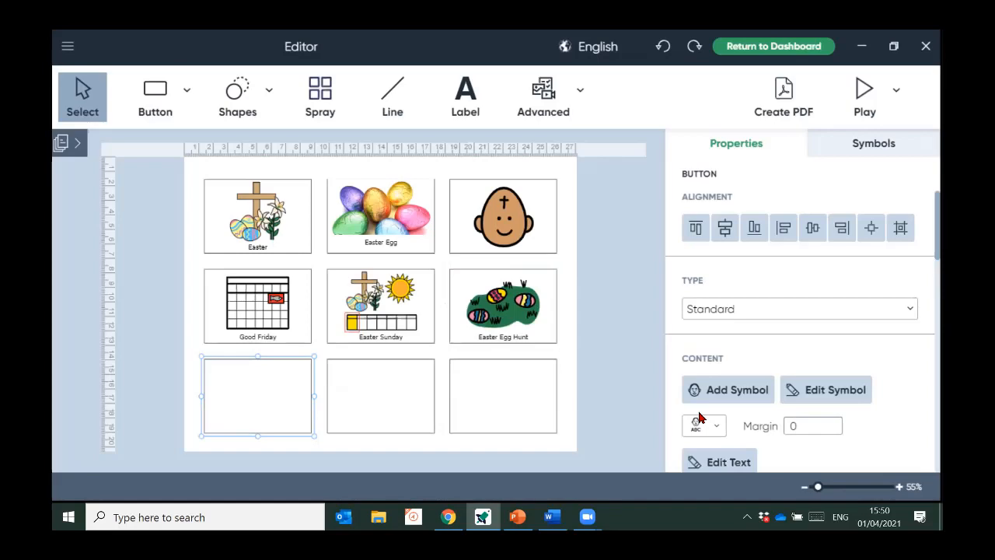
Label the first button of the bottom row "Chocolate Egg" and accept the first symbol offered for it
type("Chocolate E")
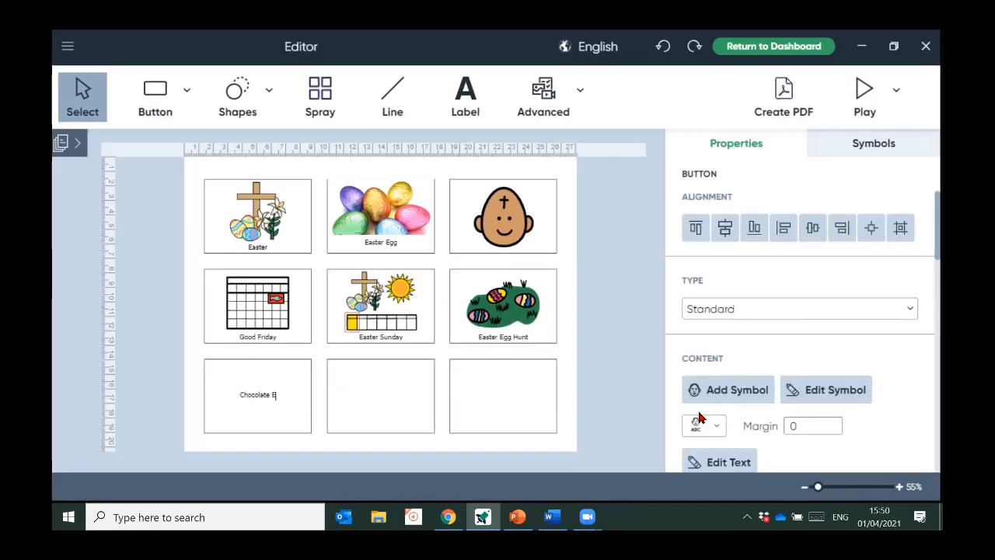
type("gg")
key("Return")
key("Return")
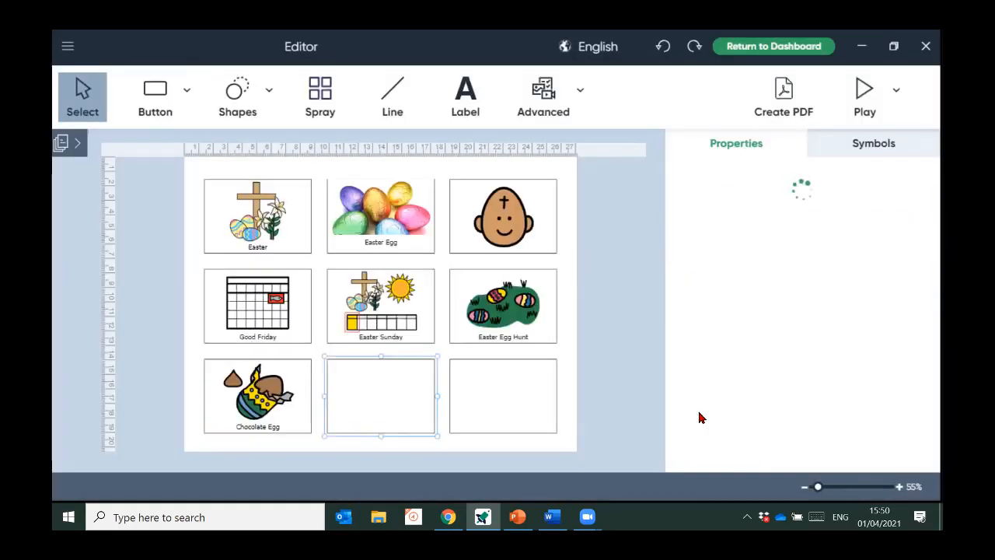
Label the middle button of the bottom row "Lent" and give it the first Lent calendar symbol
type("Lent")
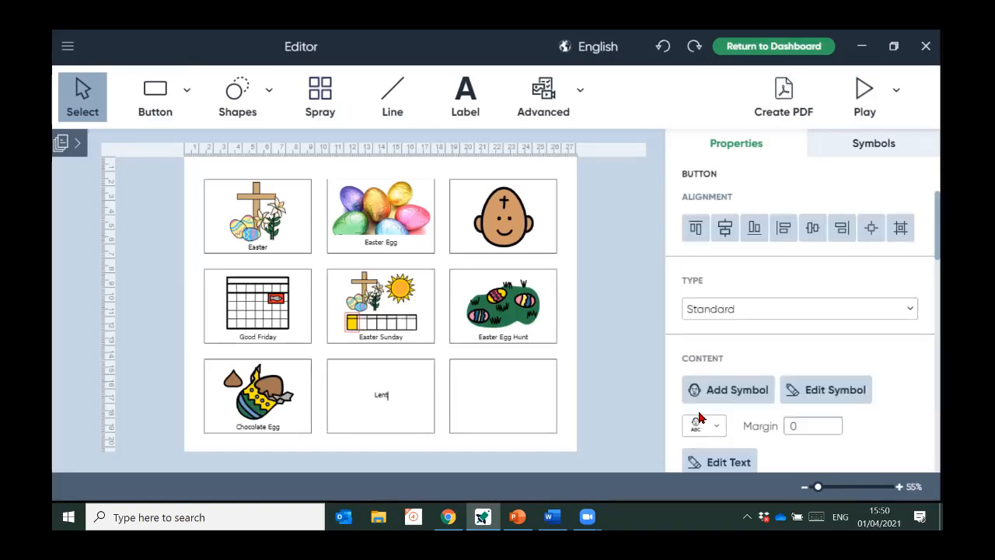
key("Return")
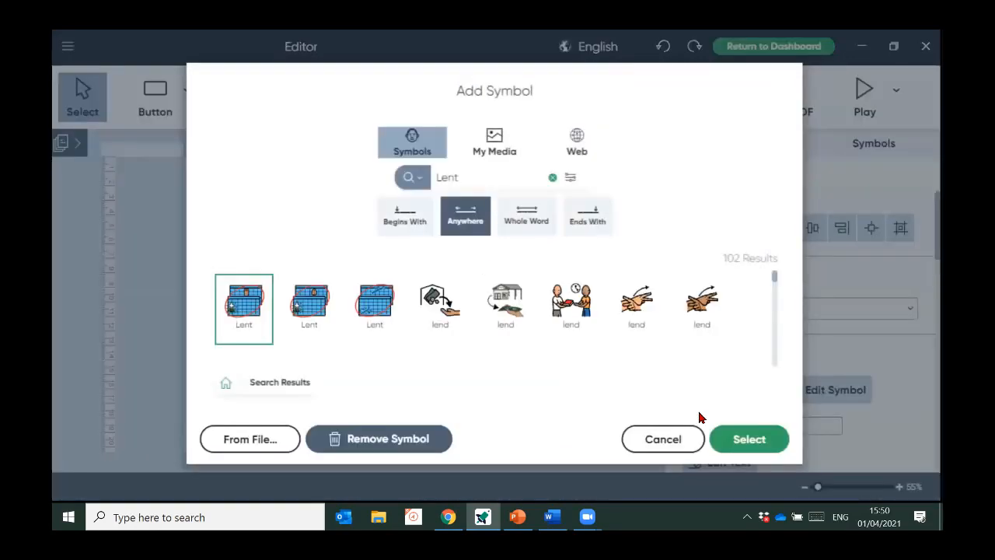
key("Return")
Label the last button of the bottom row "Maundy Thursday" and give it the matching Maundy Thursday symbol
type("M")
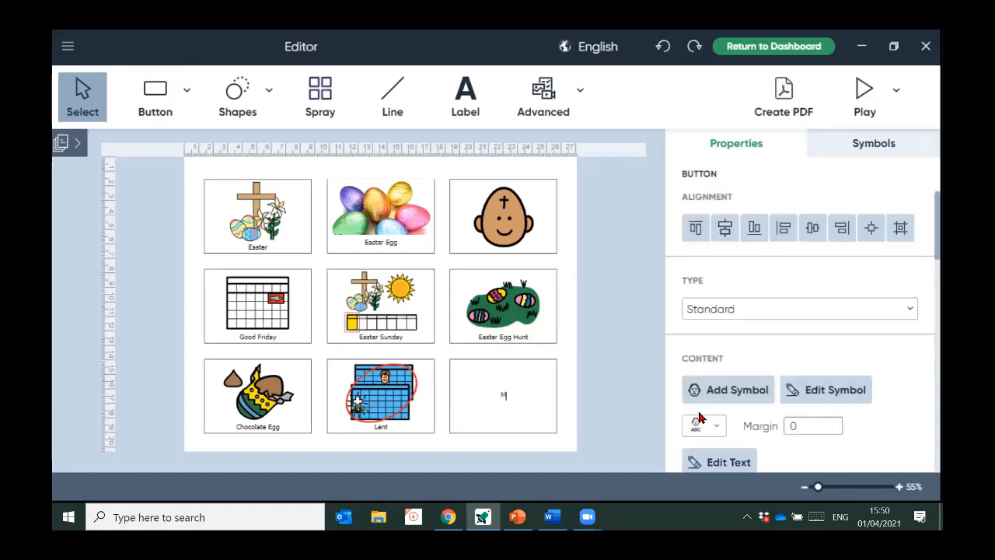
type("aundy Thursday")
key("Return")
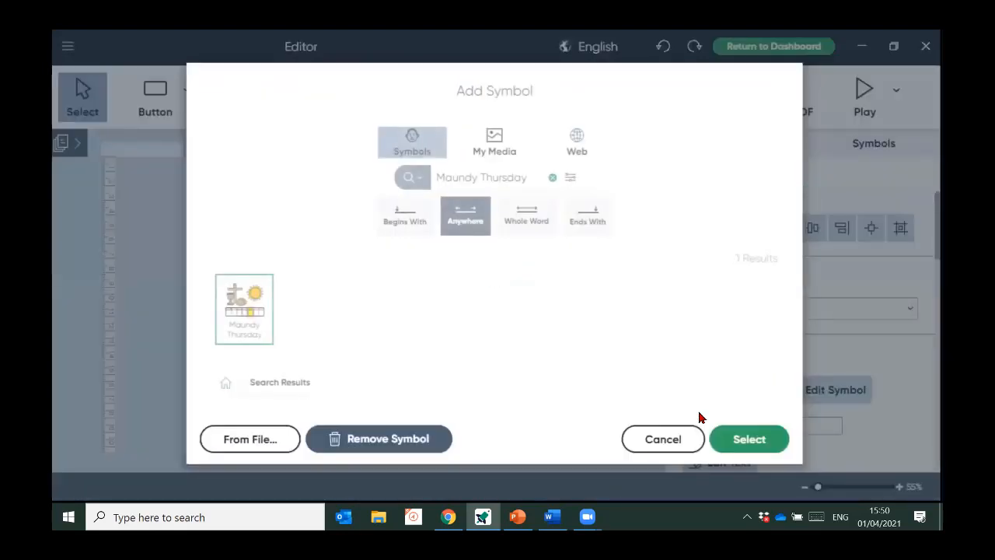
key("Return")
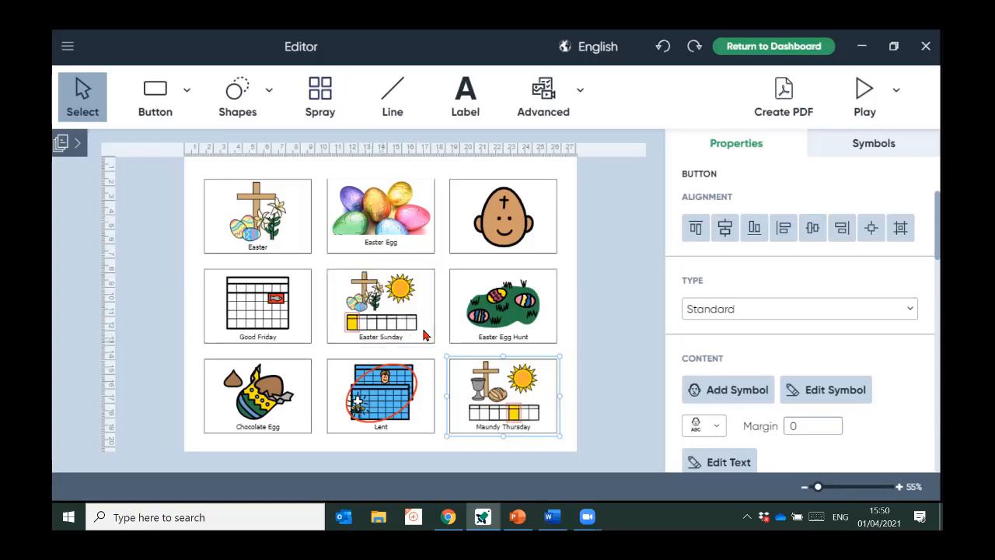
Set the label text of all nine buttons to the ComicSans font at size 28
left_click(521, 176)
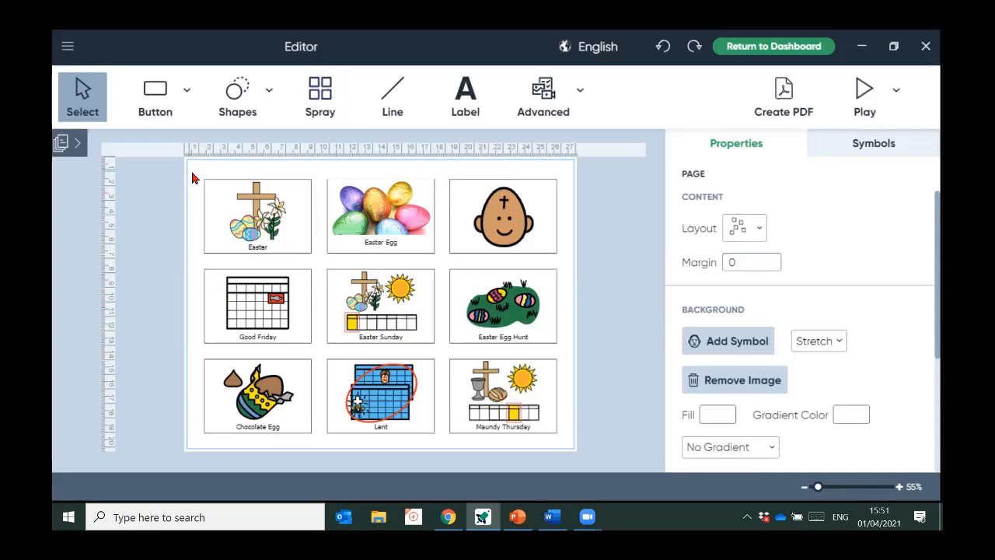
left_click_drag(194, 179, 570, 454)
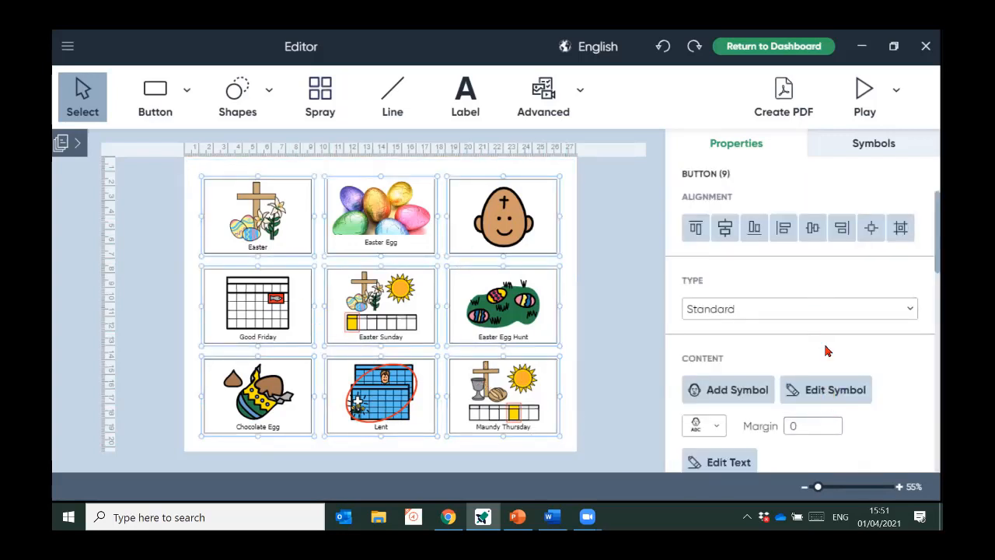
scroll(861, 303, "down", 1)
scroll(860, 303, "down", 5)
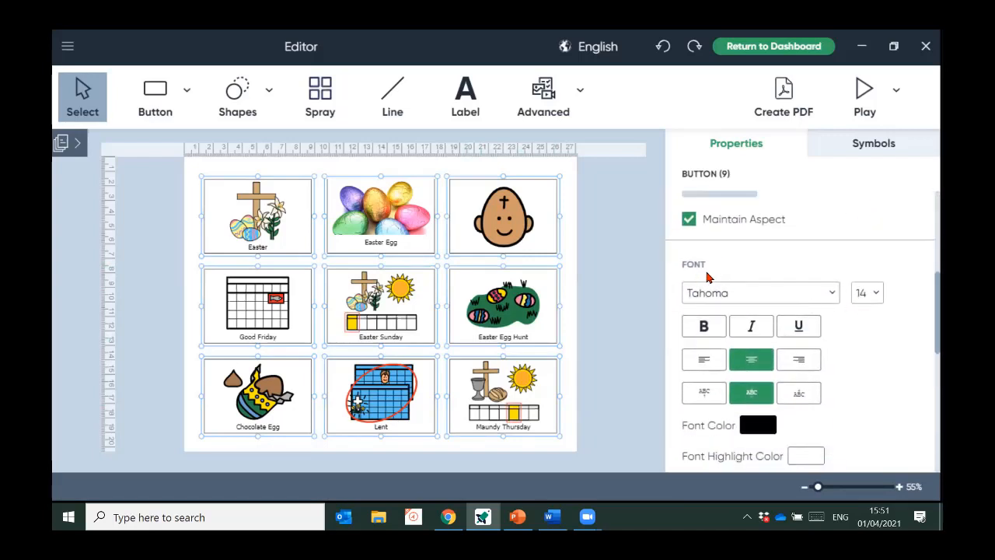
left_click(743, 300)
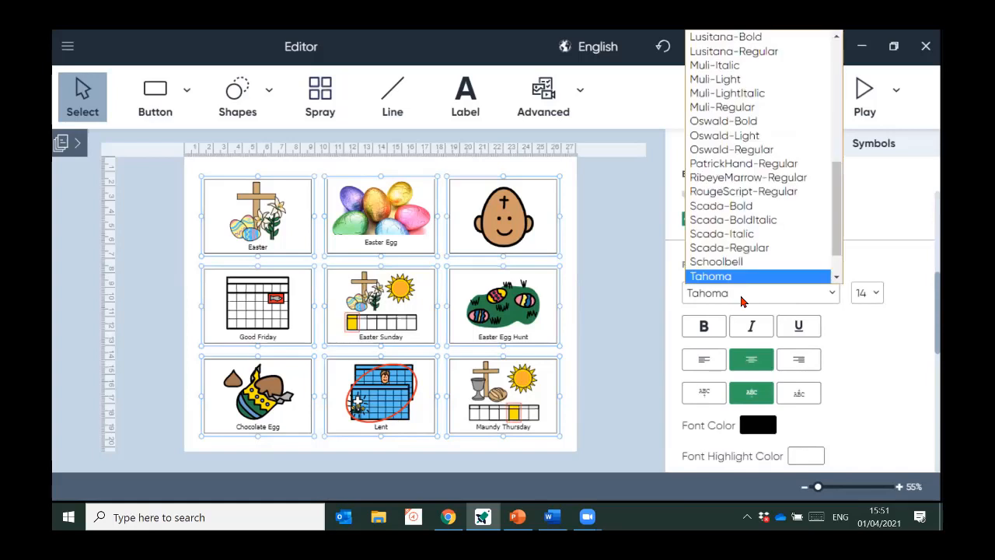
scroll(780, 212, "up", 5)
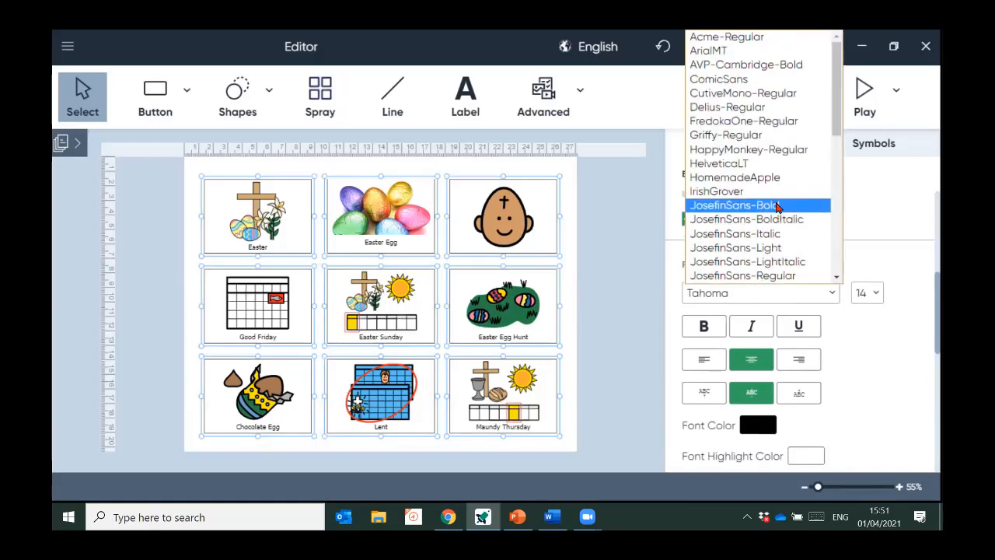
left_click(762, 85)
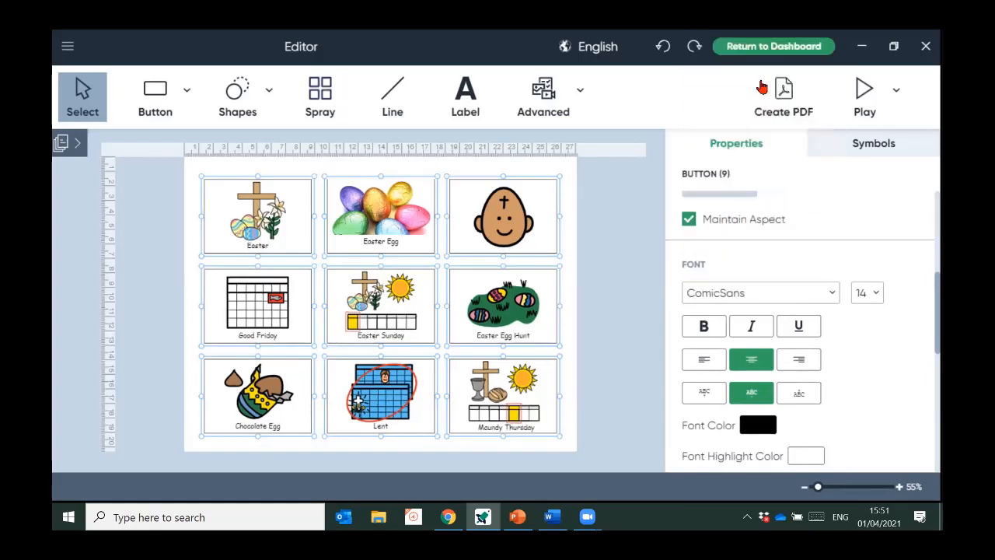
left_click(877, 294)
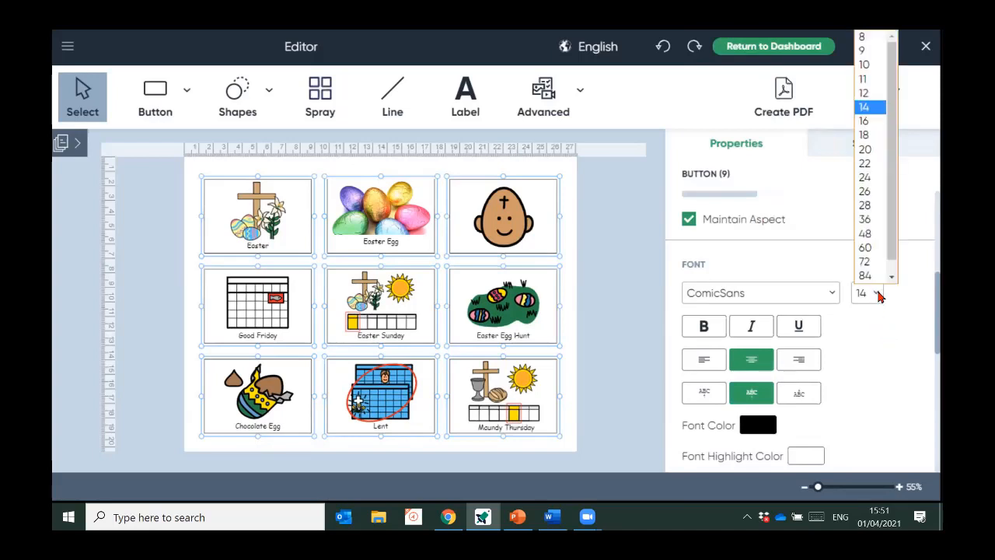
left_click(868, 197)
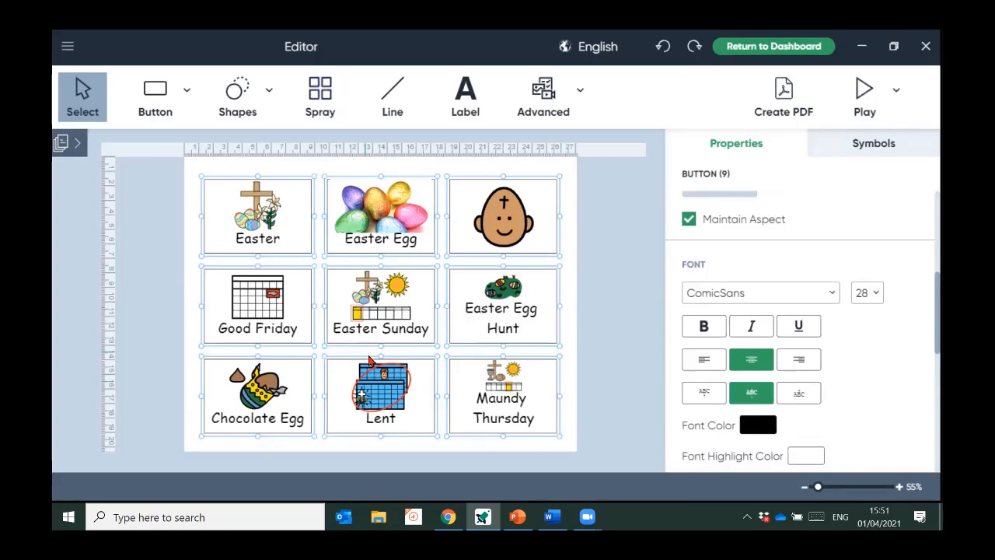
Fill the background of all nine selected buttons with the preset yellow
scroll(858, 378, "down", 1)
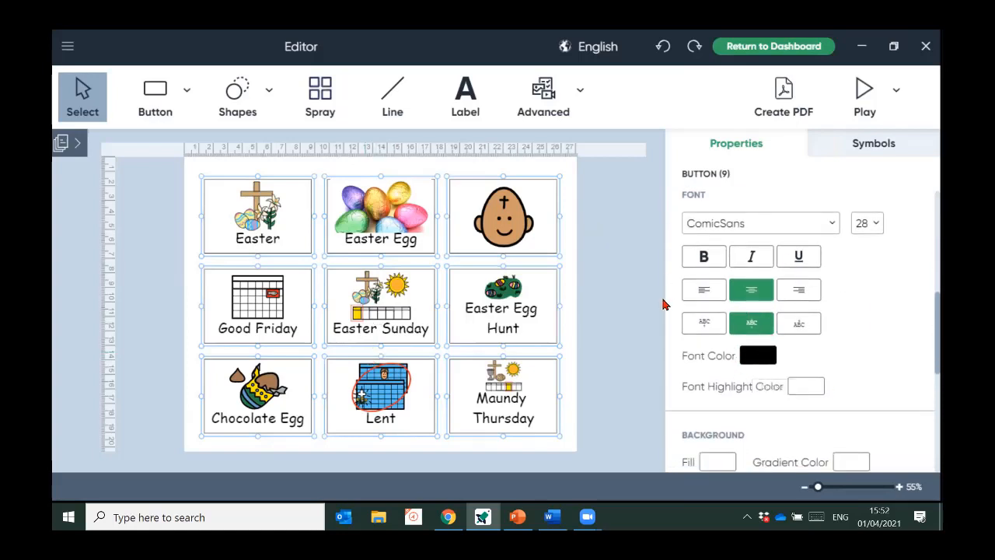
scroll(831, 322, "down", 2)
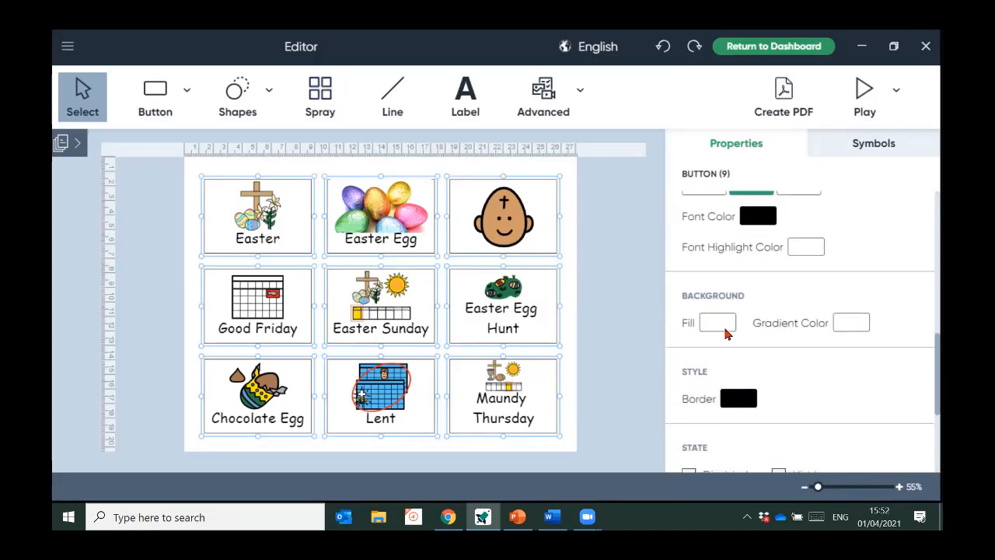
left_click(725, 325)
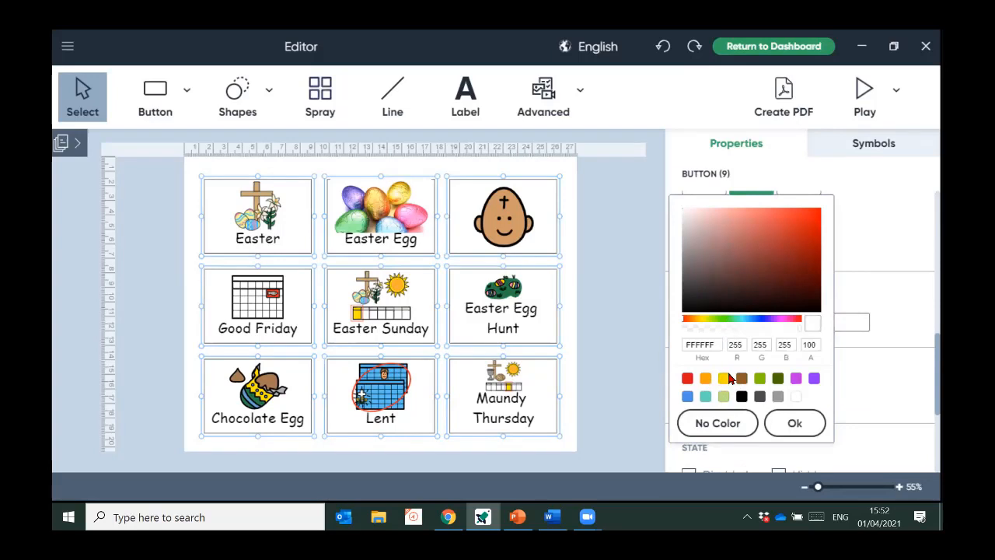
left_click(724, 380)
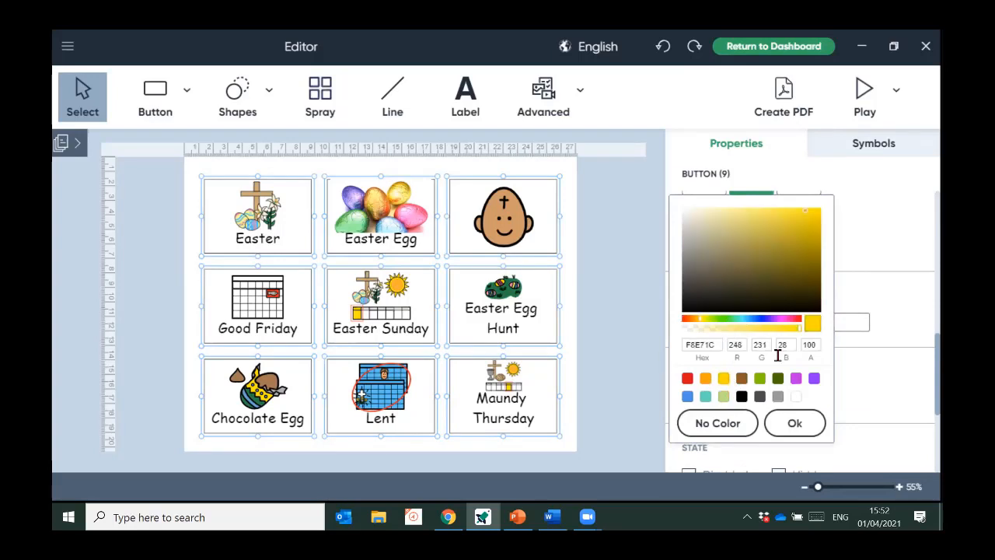
left_click(796, 424)
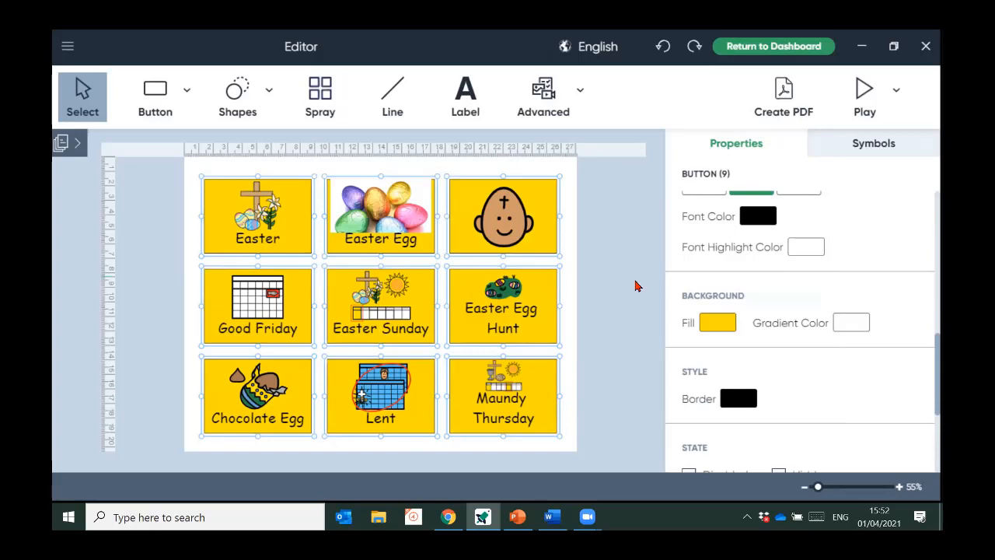
Save the board as a Boardmaker activity file named "Easter Activity"
left_click(67, 46)
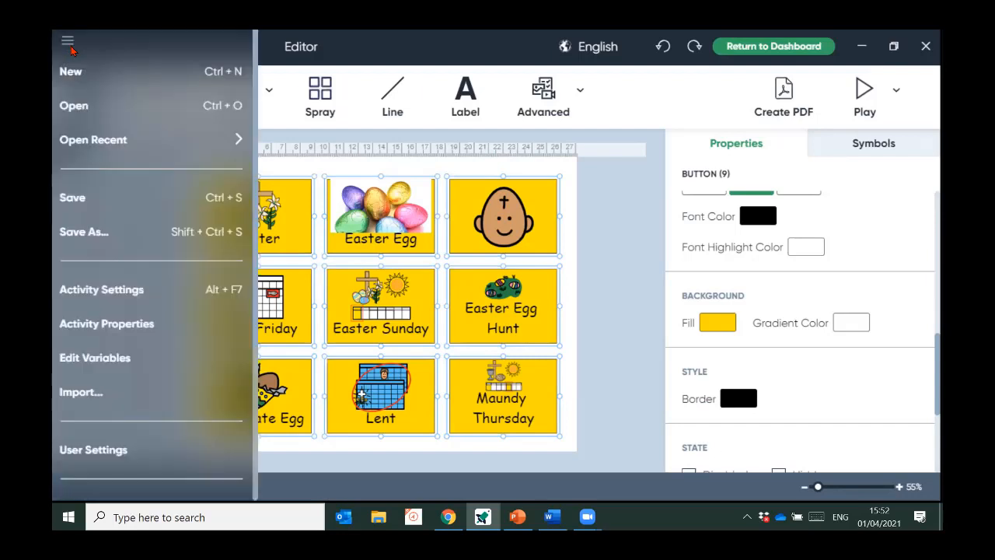
left_click(117, 230)
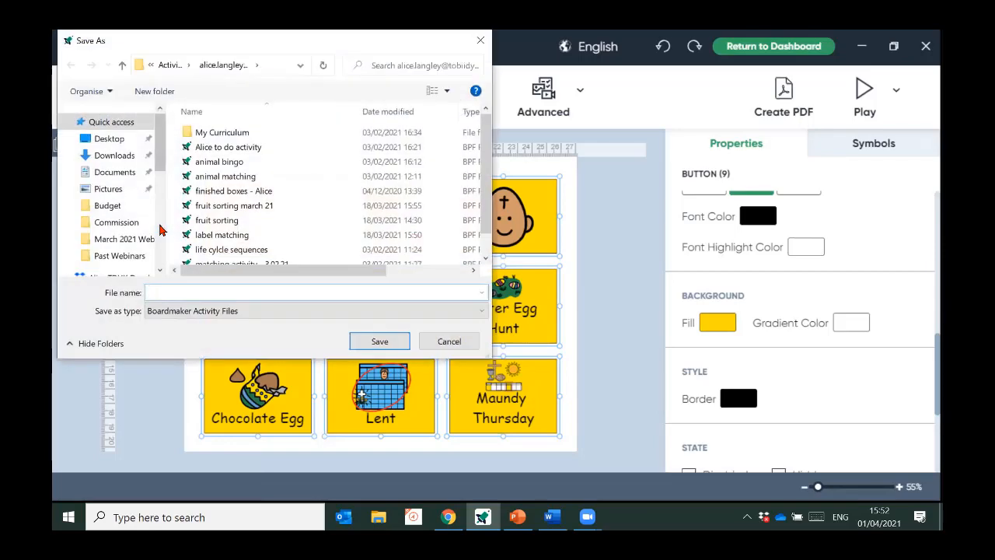
type("Easter Activity")
key("Return")
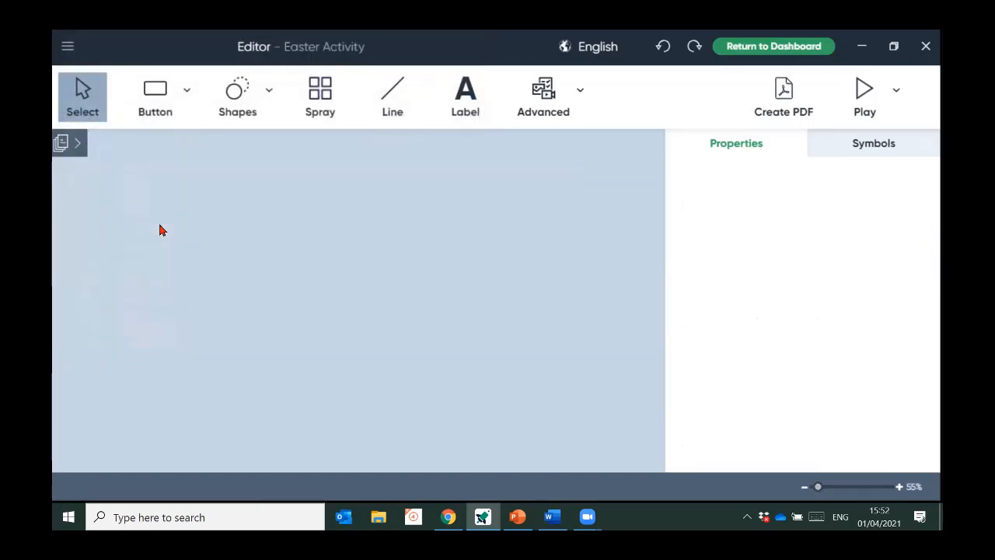
Create a PDF of all pages named "Easter Activity" at Medium 300dpi in the Boardmaker folder under Documents
left_click(785, 92)
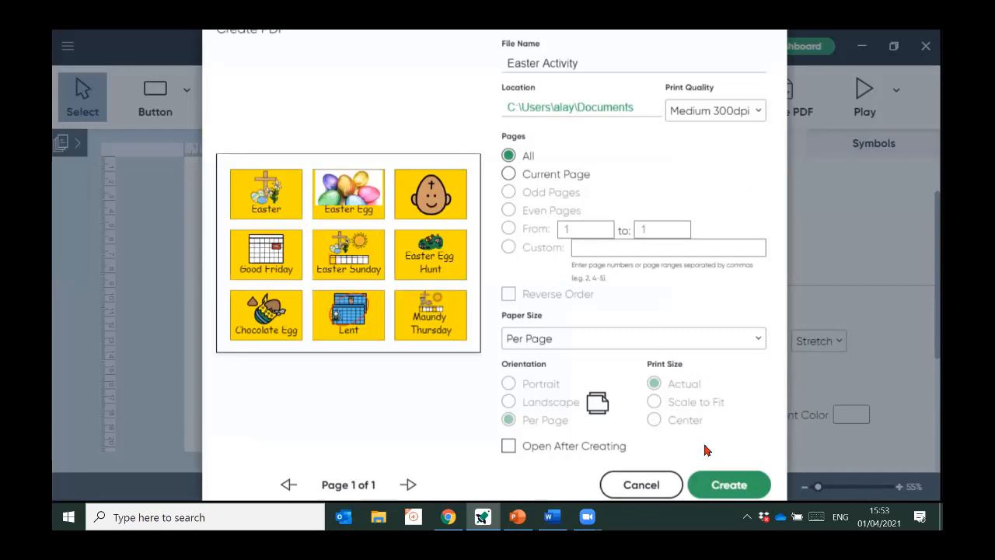
left_click(729, 485)
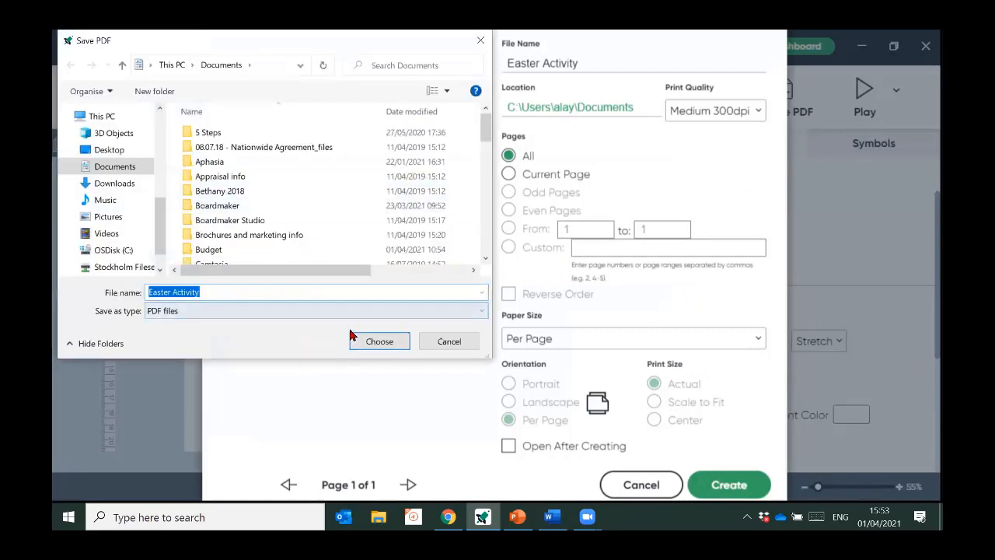
double_click(305, 206)
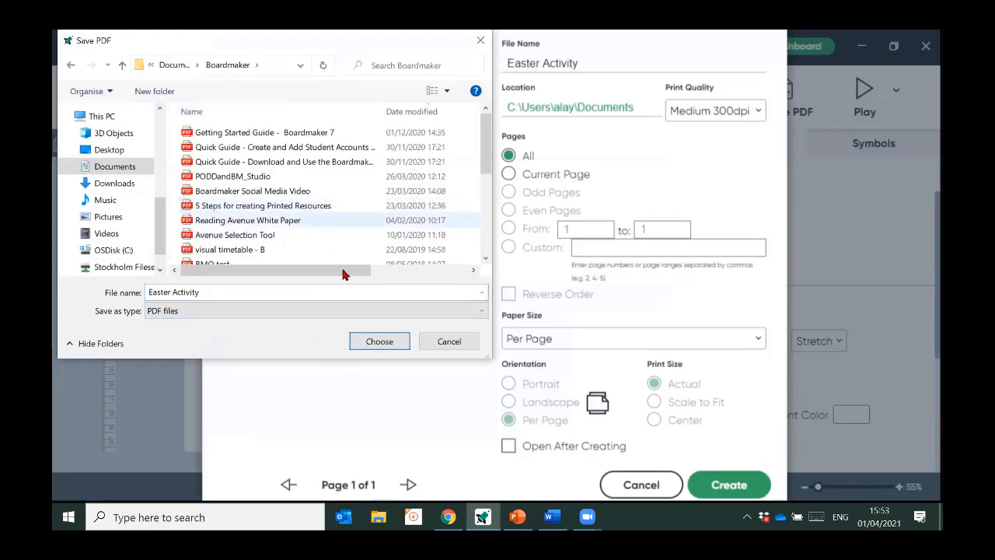
left_click(395, 342)
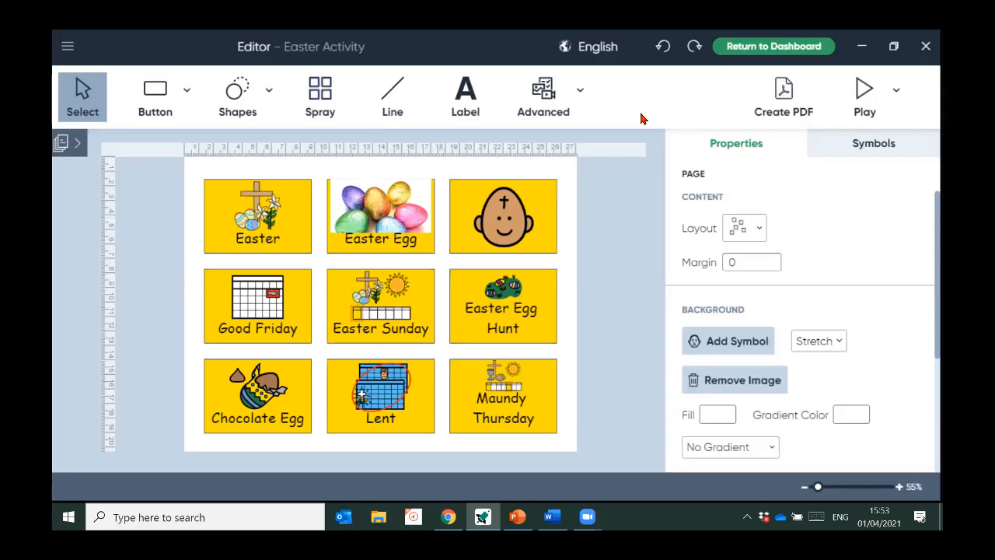
Return to the dashboard, start a new activity and browse the printable template categories
left_click(791, 48)
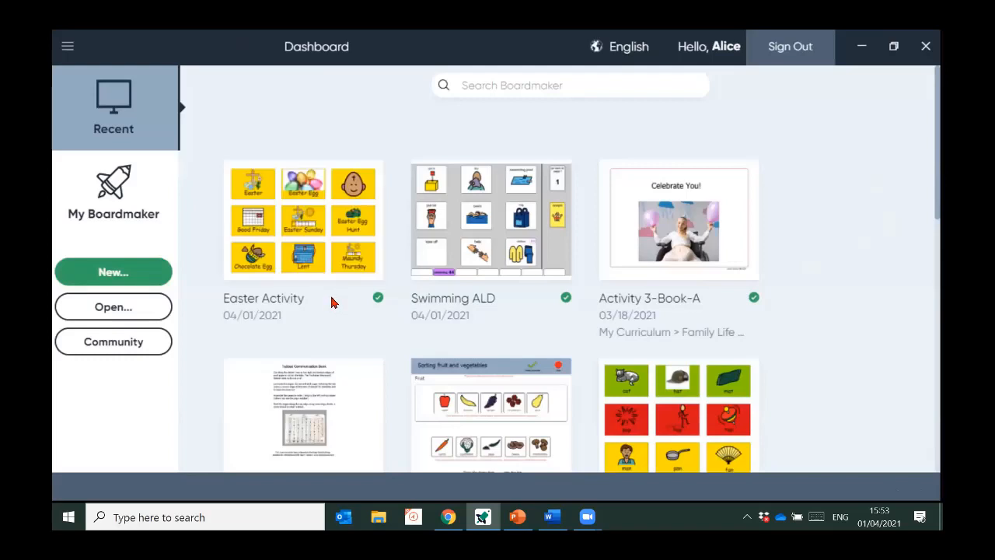
mouse_move(302, 259)
left_click(124, 278)
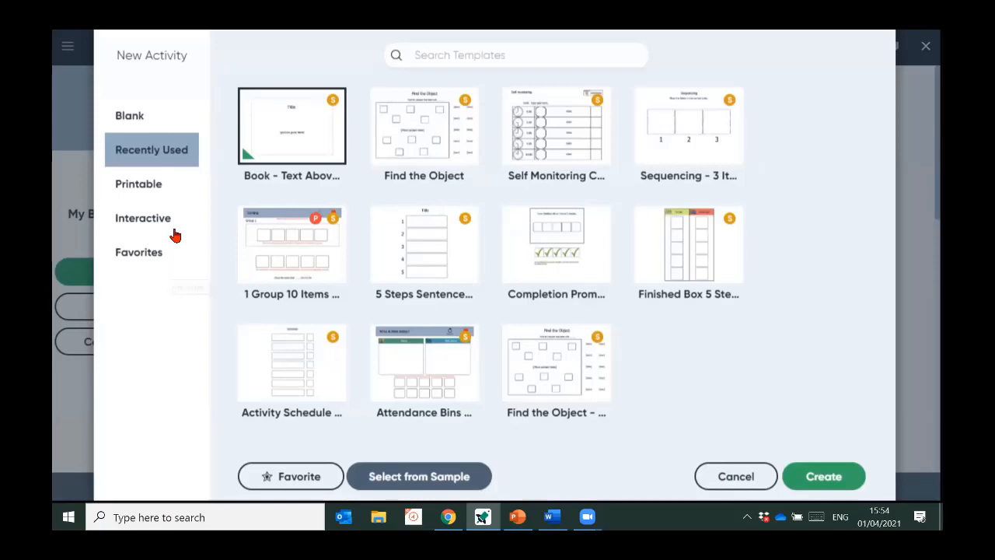
left_click(148, 184)
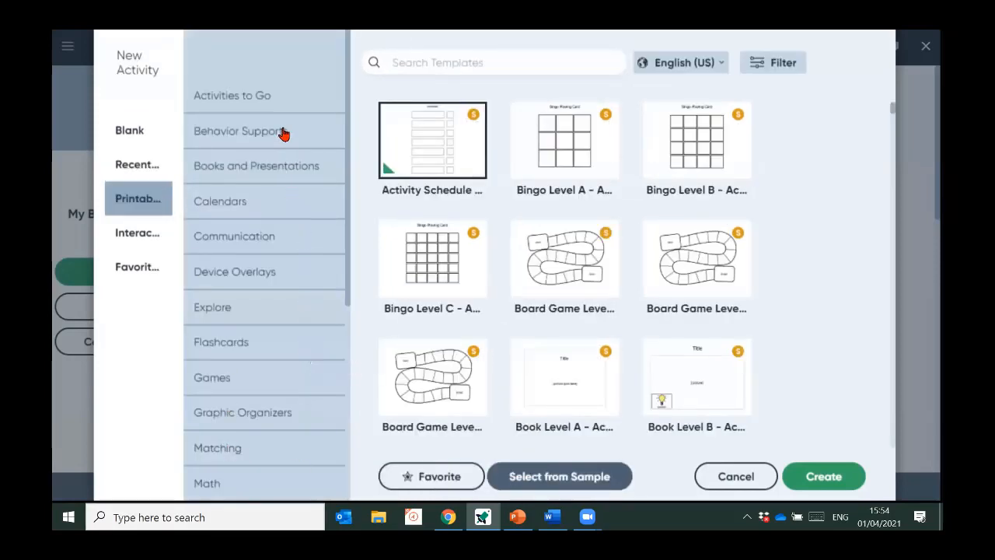
scroll(283, 133, "down", 3)
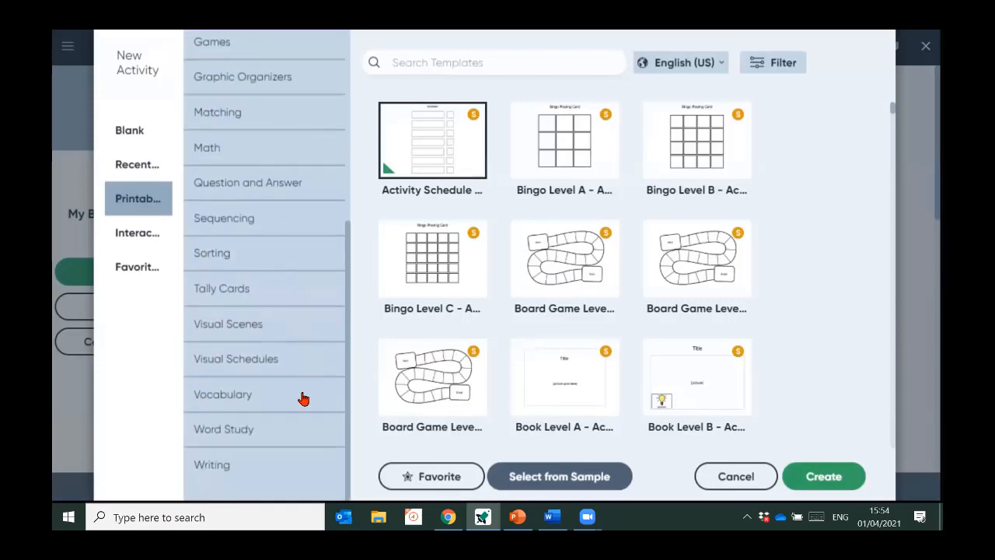
scroll(283, 450, "up", 5)
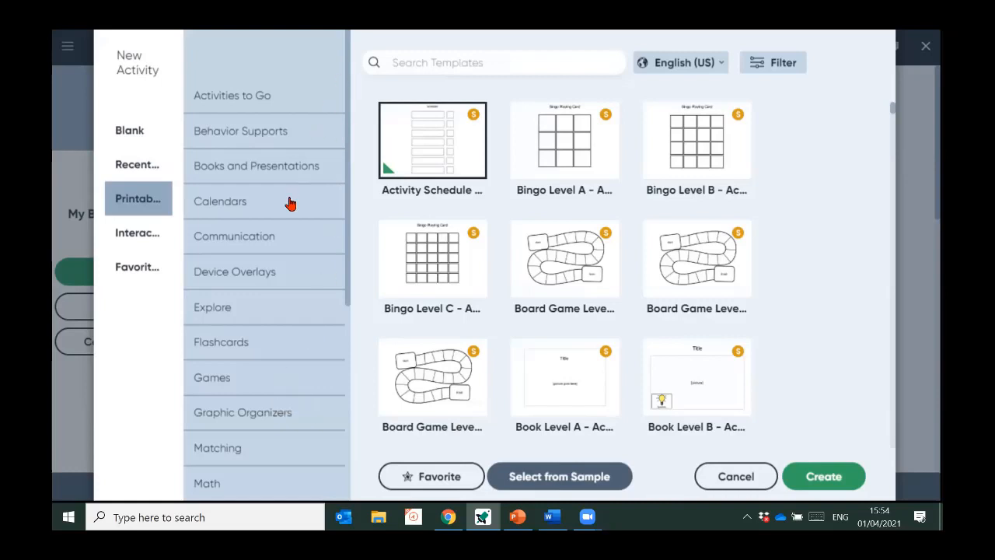
Create the activity from the Self Monitoring template in the Behavior Supports category
left_click(244, 138)
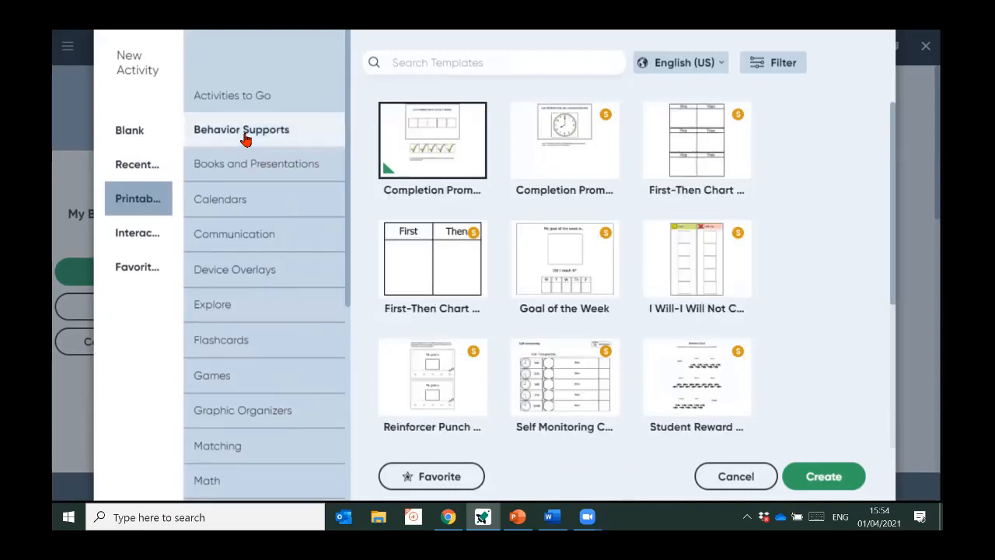
scroll(660, 244, "down", 3)
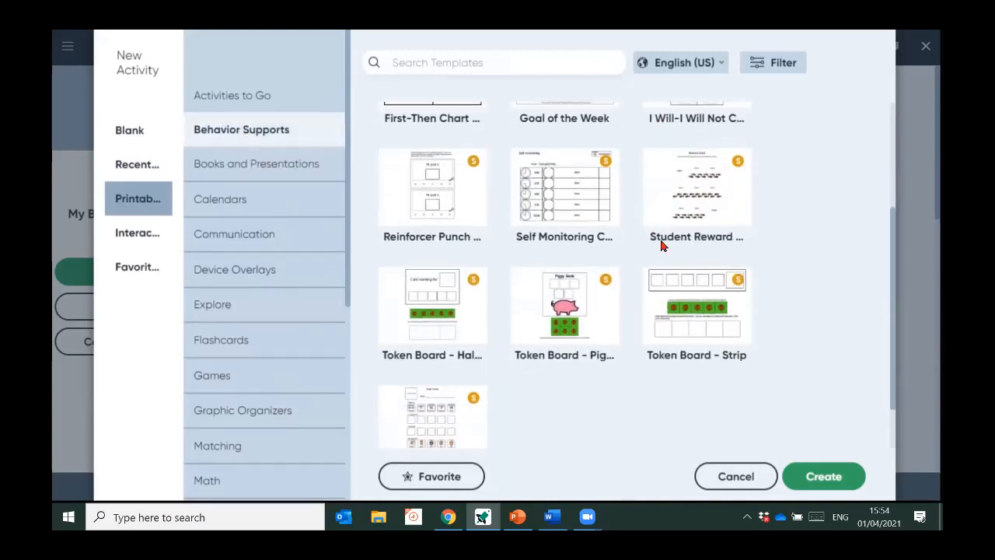
scroll(660, 244, "down", 1)
scroll(642, 357, "up", 1)
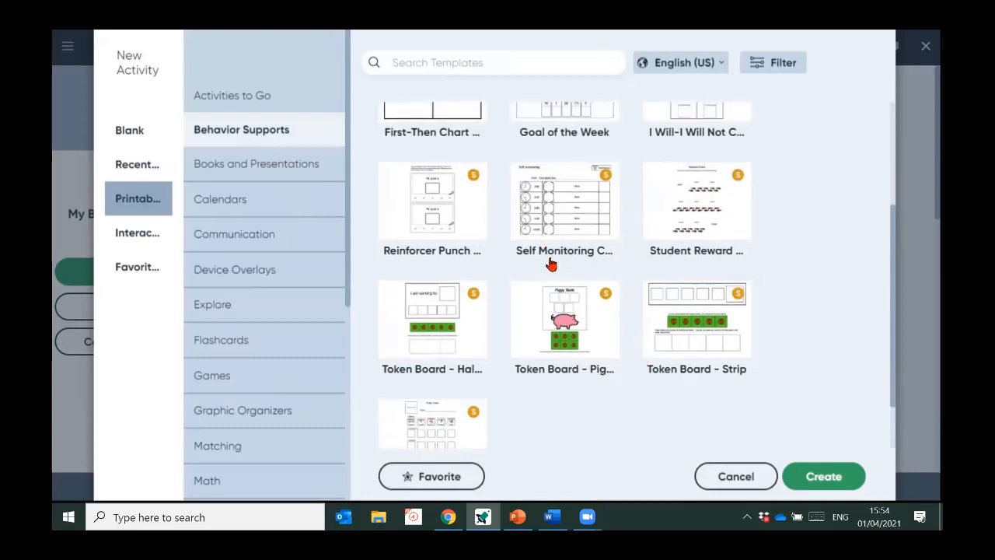
left_click(576, 225)
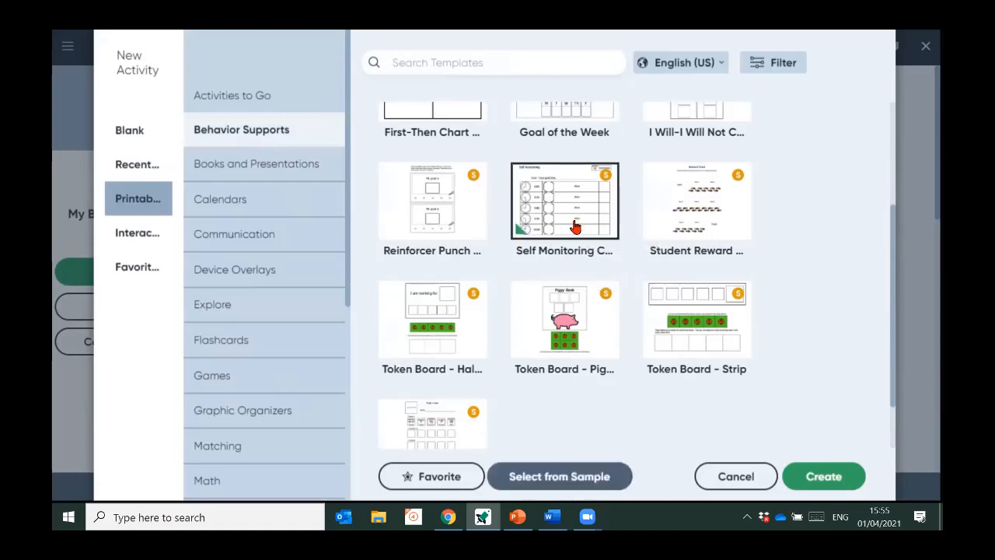
left_click(832, 484)
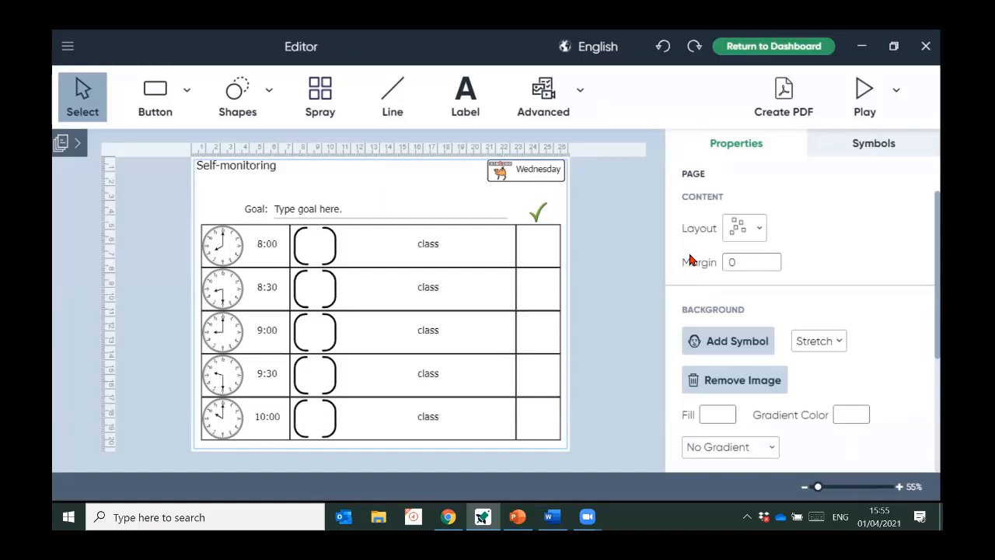
Replace the camel symbol on the Wednesday button with the calendar grid that has day letters and a yellow column
left_click(551, 174)
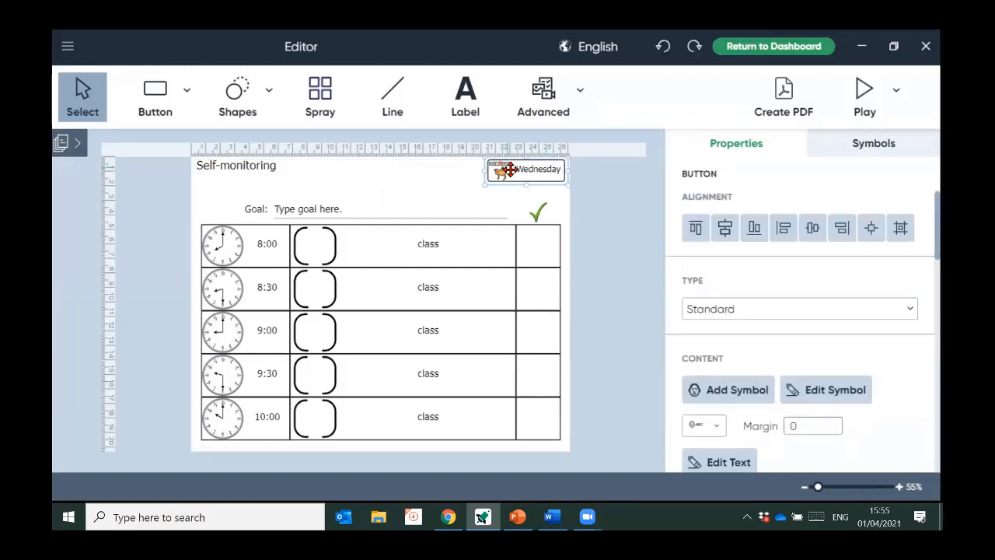
double_click(507, 169)
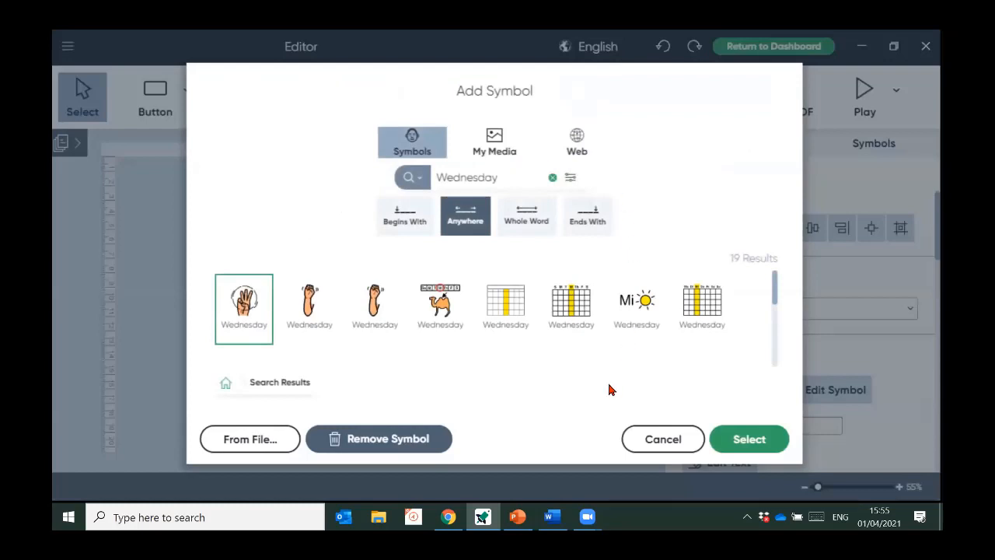
left_click(575, 298)
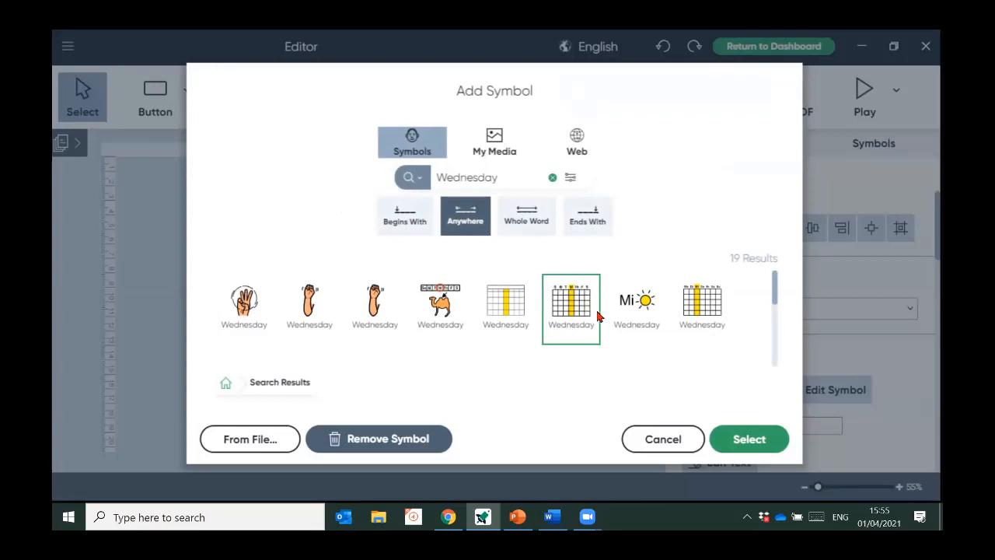
left_click(752, 445)
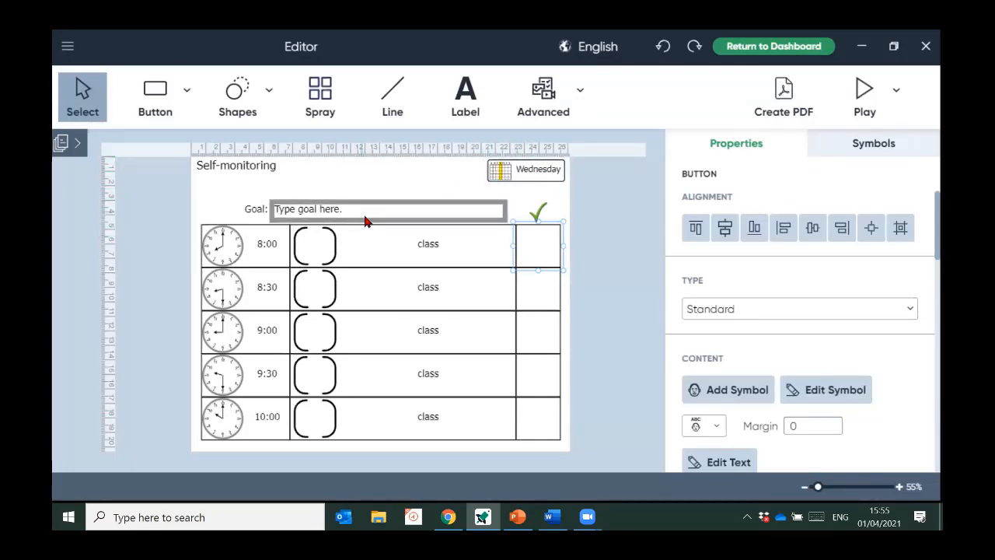
Replace the placeholder text on the goal line with "To be patient"
double_click(325, 213)
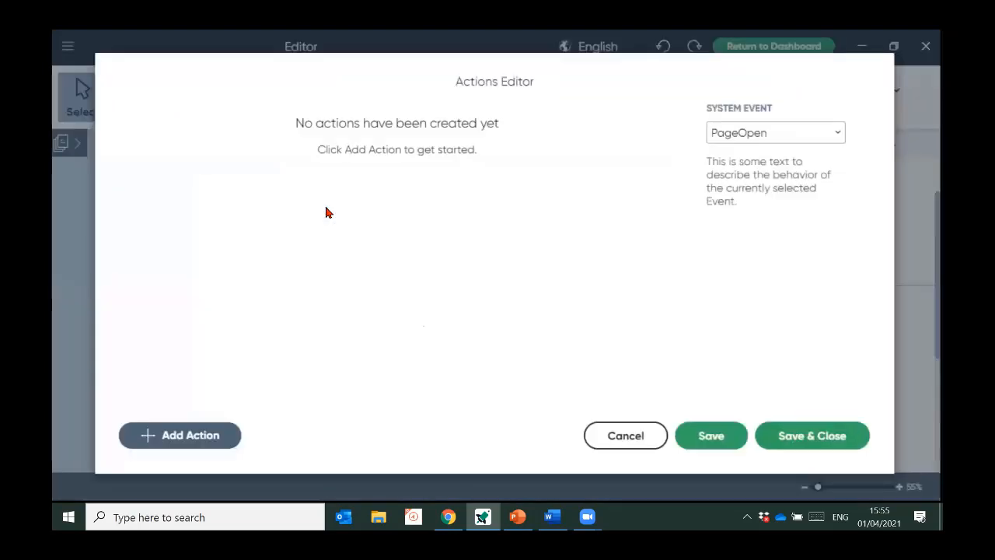
left_click(645, 437)
left_click(332, 217)
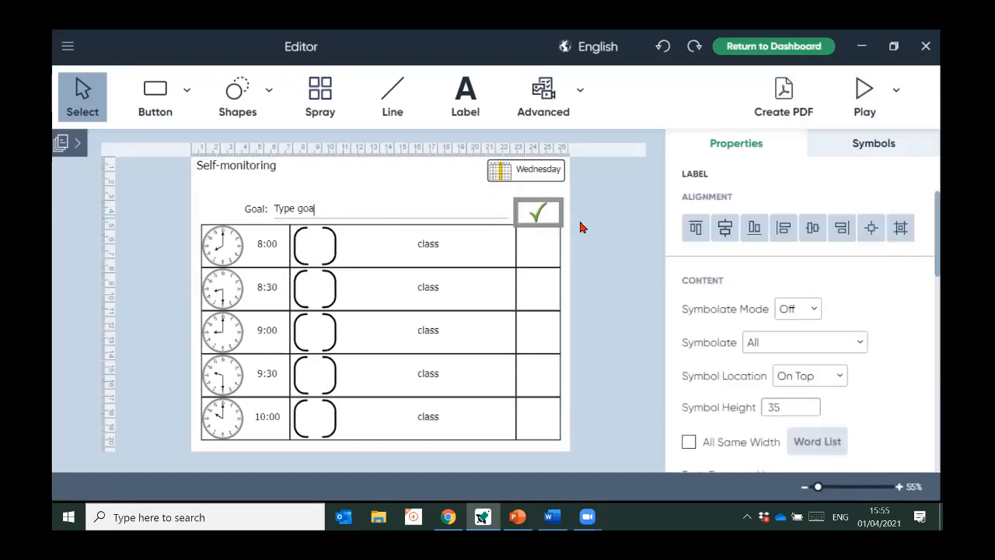
key("BackSpace")
key("BackSpace")
type("ent")
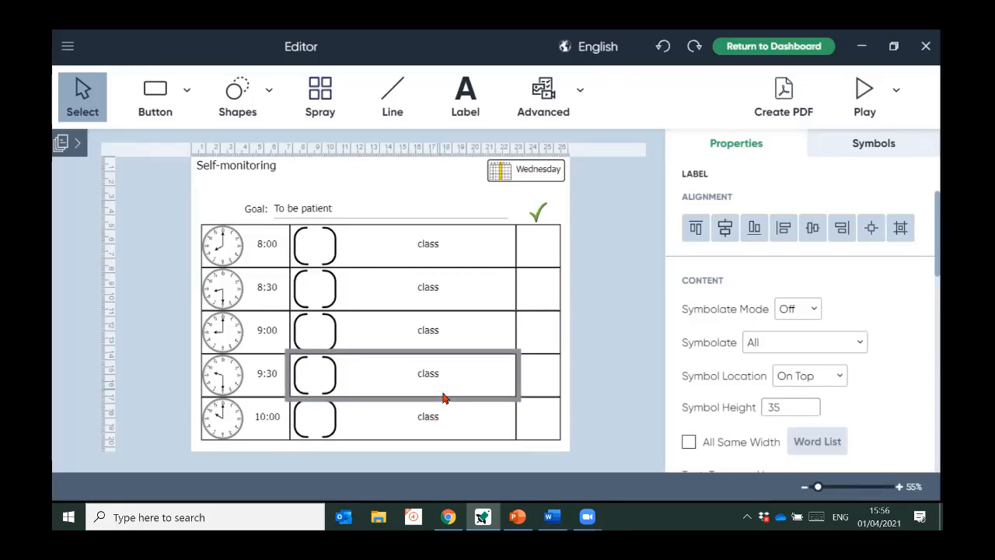
Relabel the 8:00 activity as "breakfast" and give it the symbol with a cereal box, drink and bowl
left_click(399, 247)
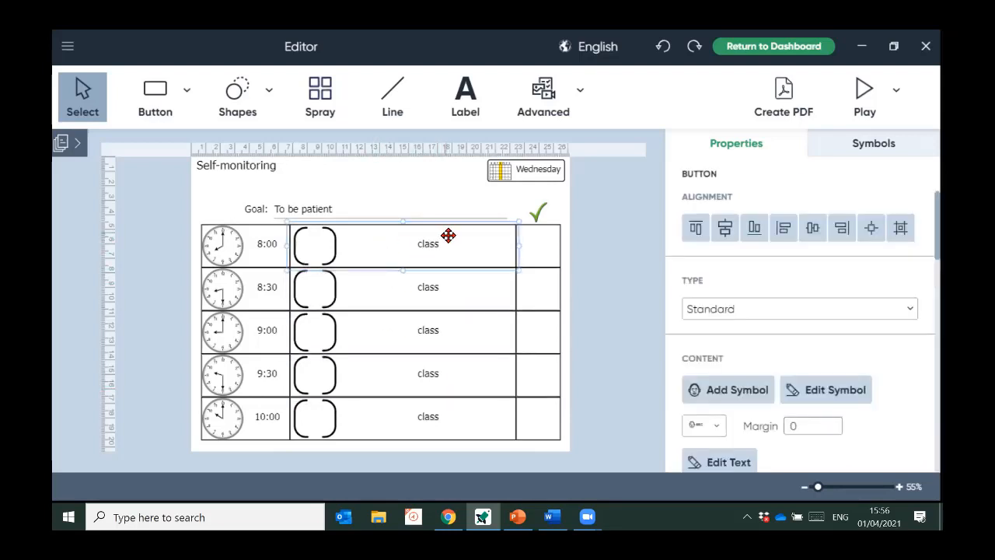
left_click(426, 244)
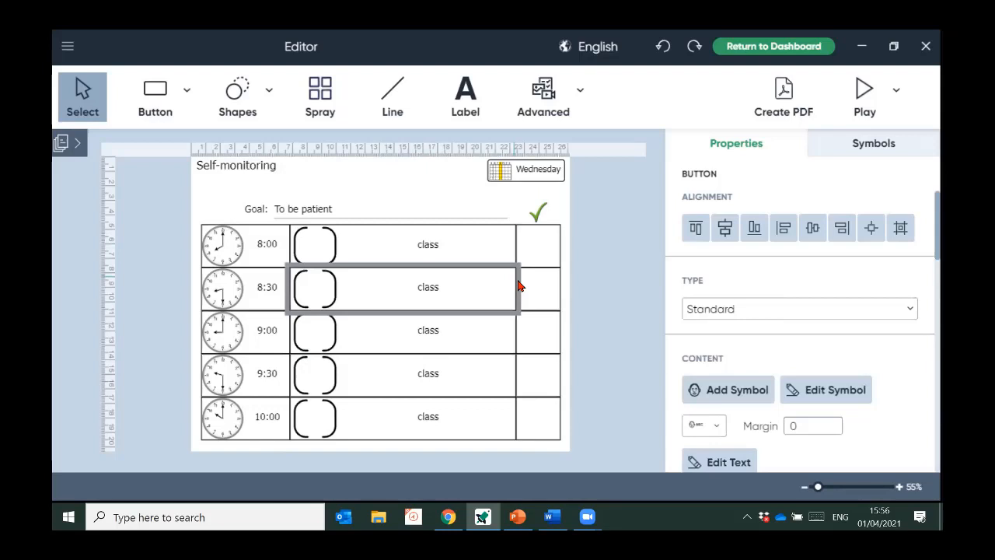
key("BackSpace")
key("BackSpace")
type("breakfast")
double_click(520, 285)
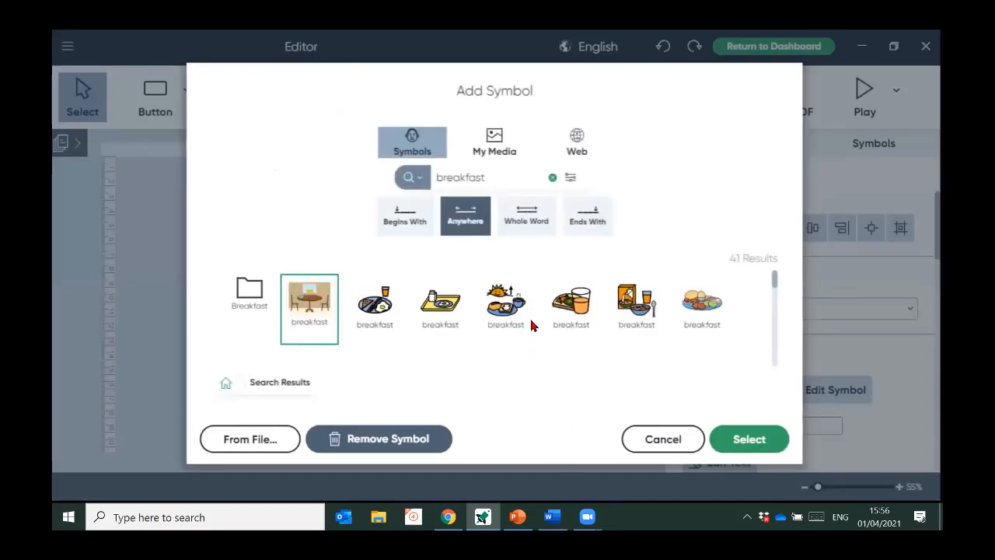
left_click(633, 309)
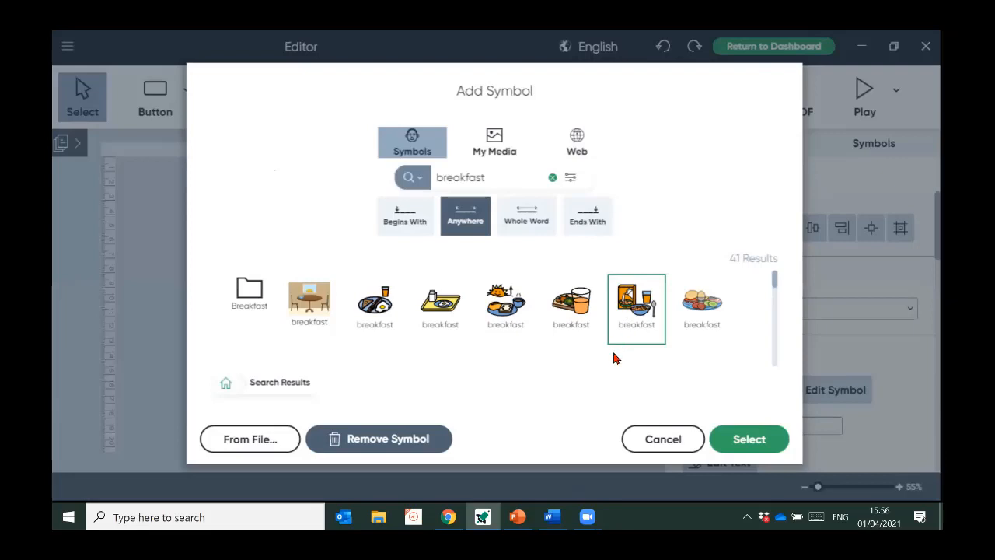
left_click(733, 438)
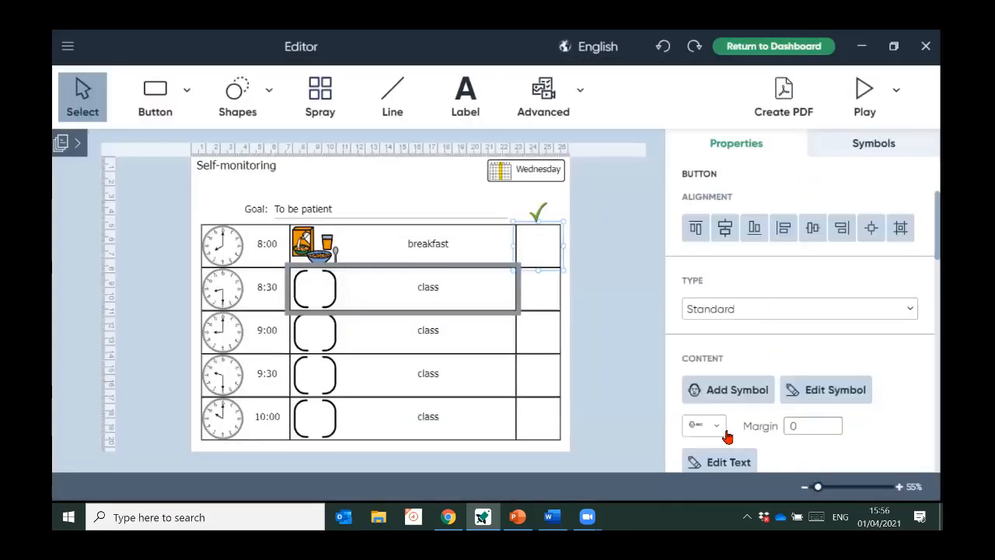
Relabel the 8:30 activity as "at the bus stop" and give it the orange bus symbol with blue windows
left_click(396, 286)
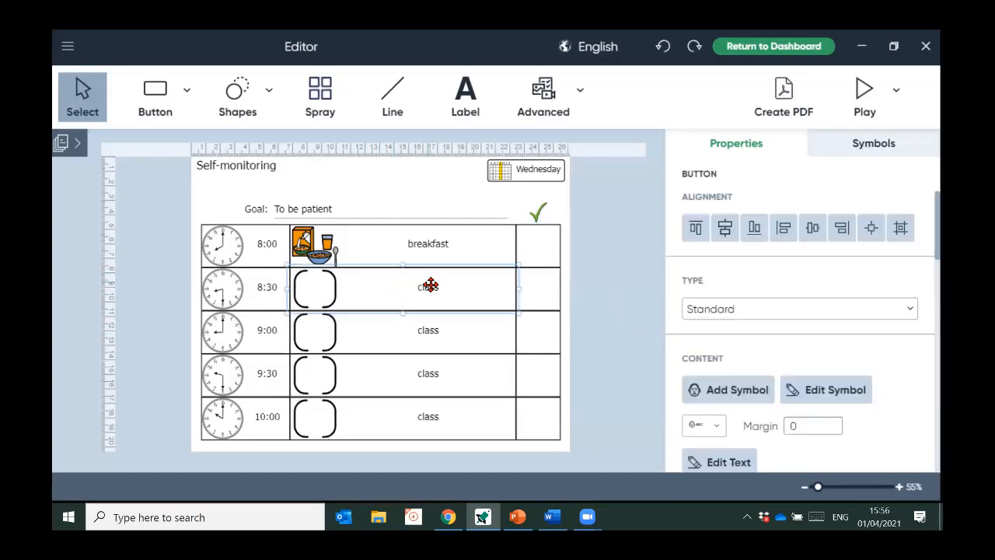
double_click(443, 291)
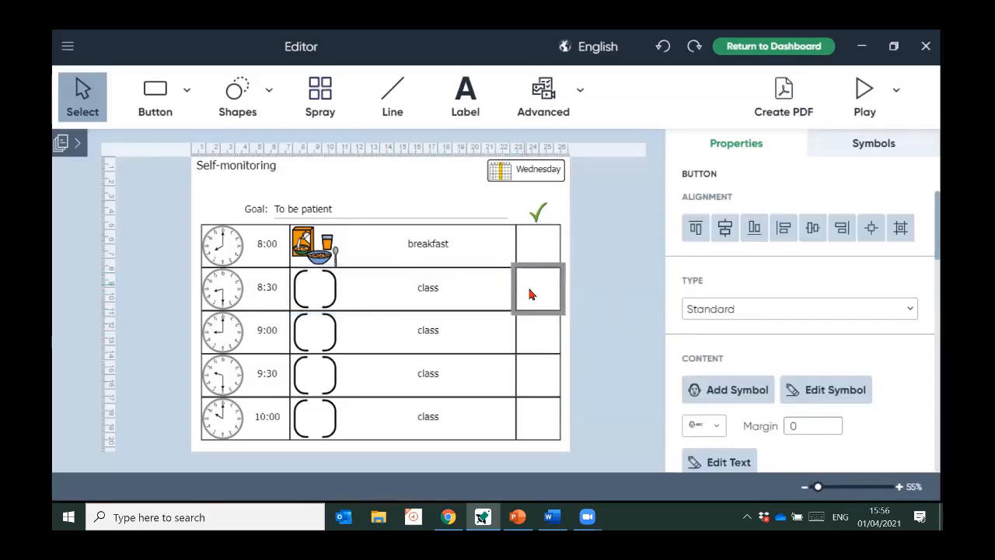
key("BackSpace")
key("BackSpace")
key("BackSpace")
type("at the bus stop")
key("Return")
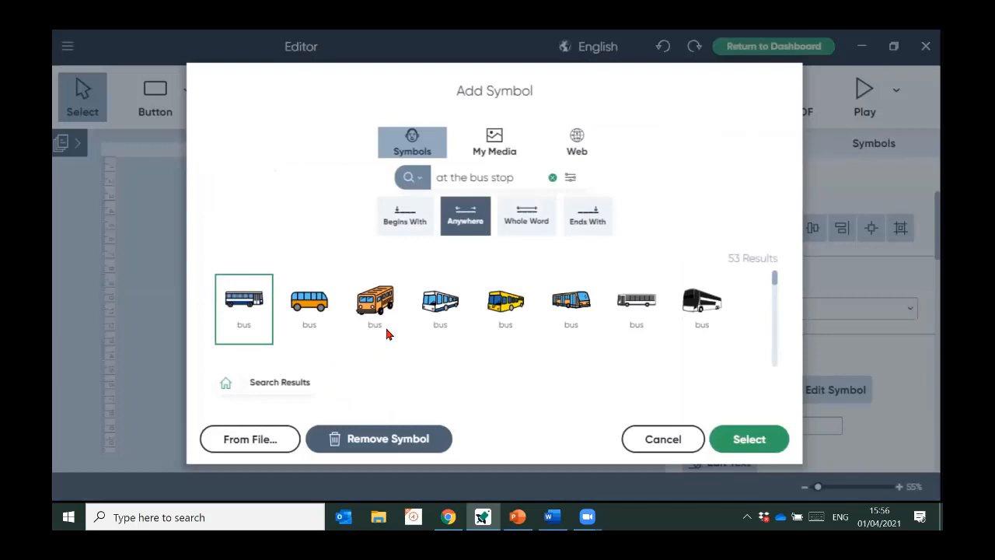
scroll(486, 334, "down", 2)
scroll(486, 335, "up", 2)
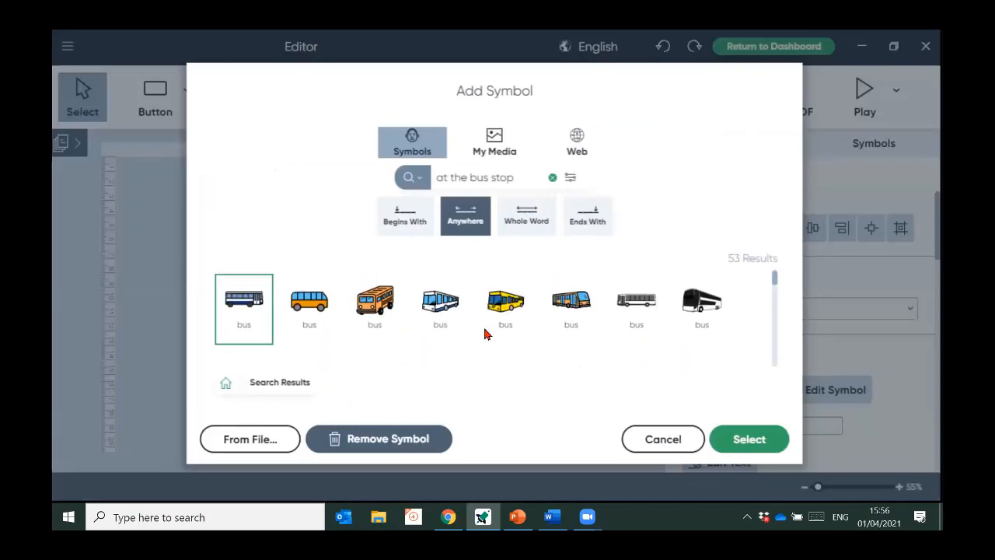
left_click(302, 312)
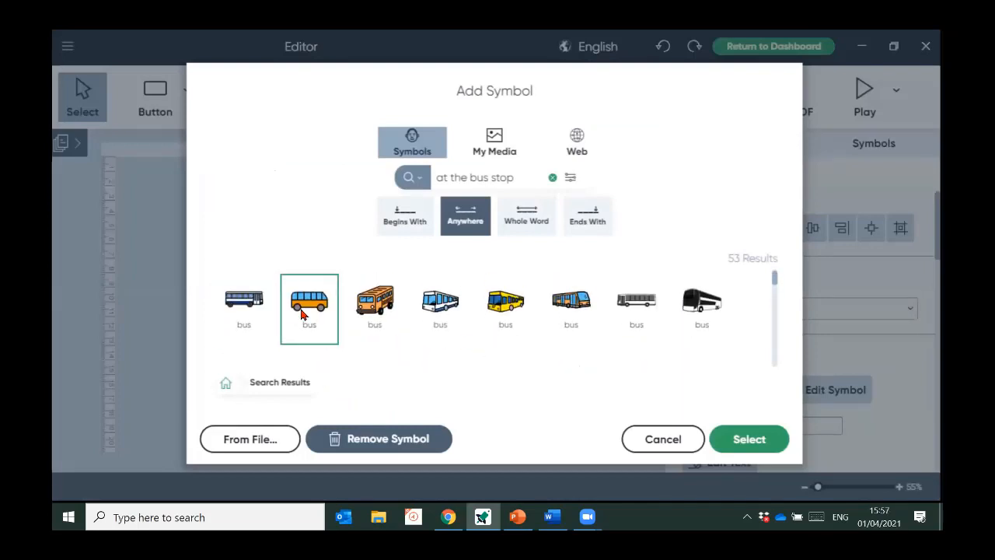
left_click(751, 440)
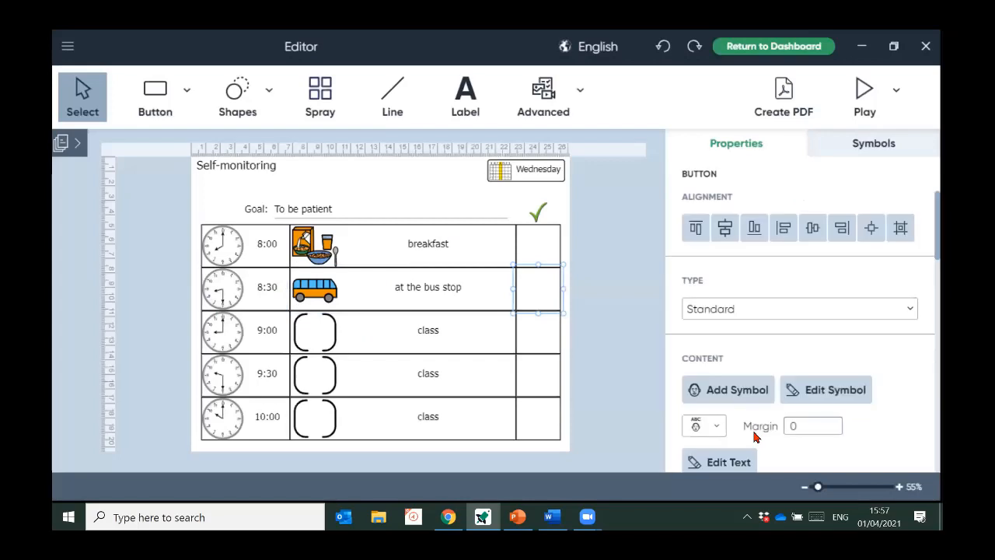
Set the time in the bus stop row to 8:45 and use the matching bold-handed clock symbol
left_click(271, 287)
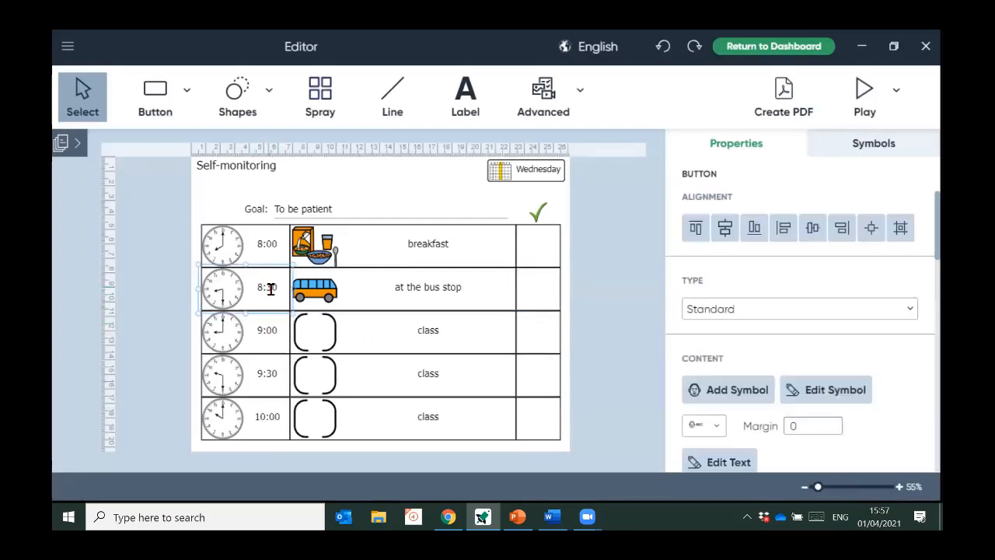
left_click(398, 309)
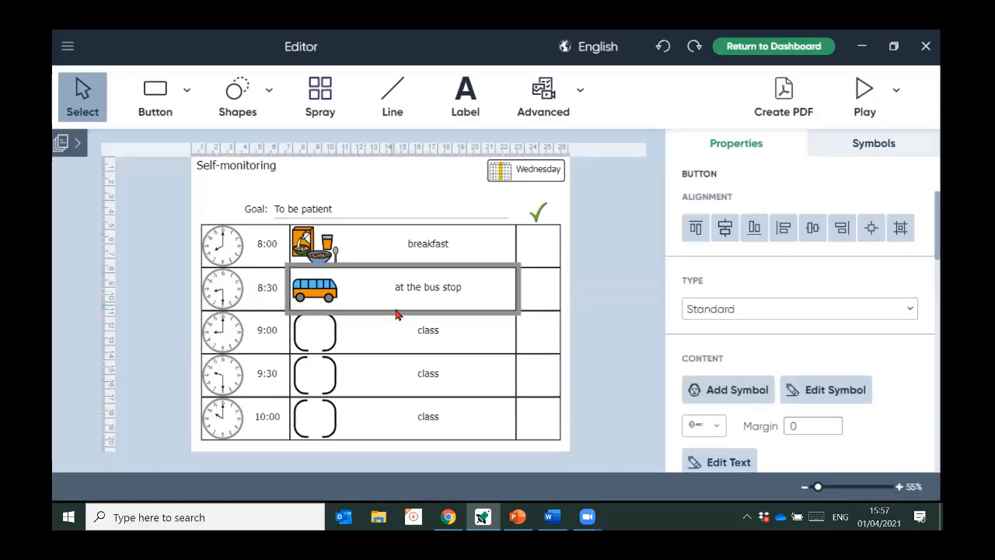
key("BackSpace")
type("45")
key("Return")
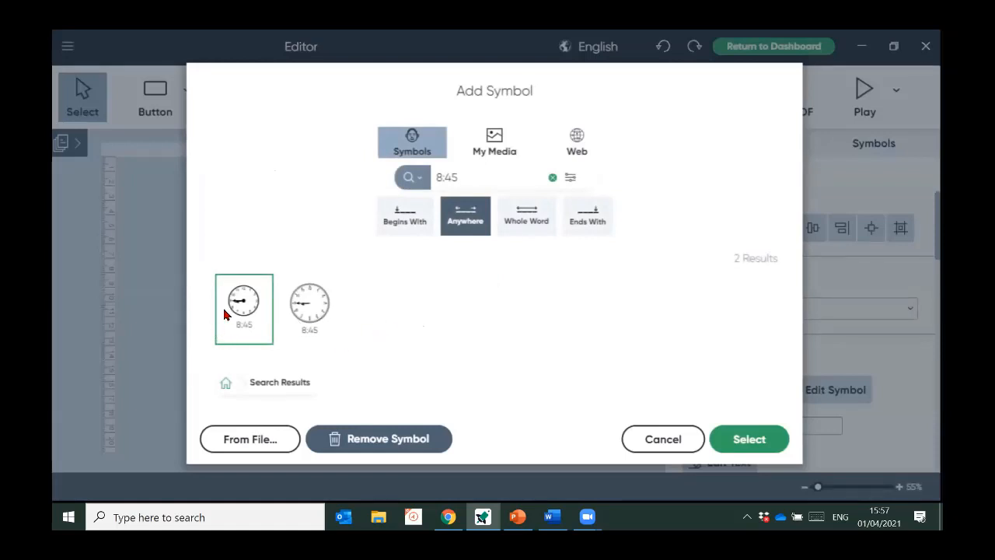
left_click(735, 438)
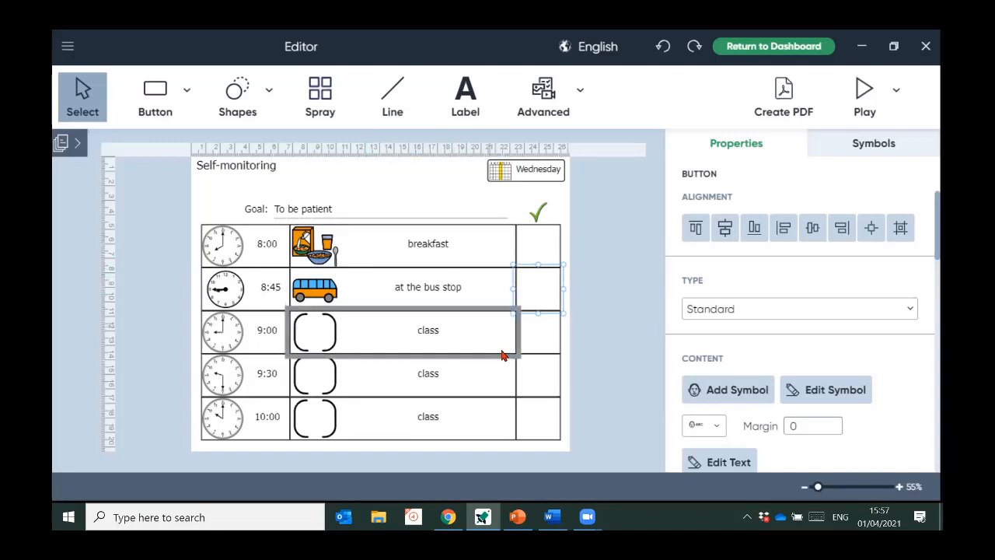
Try to move the goal text, its underline and all five activity cells together as a group, and undo the move
left_click(399, 248)
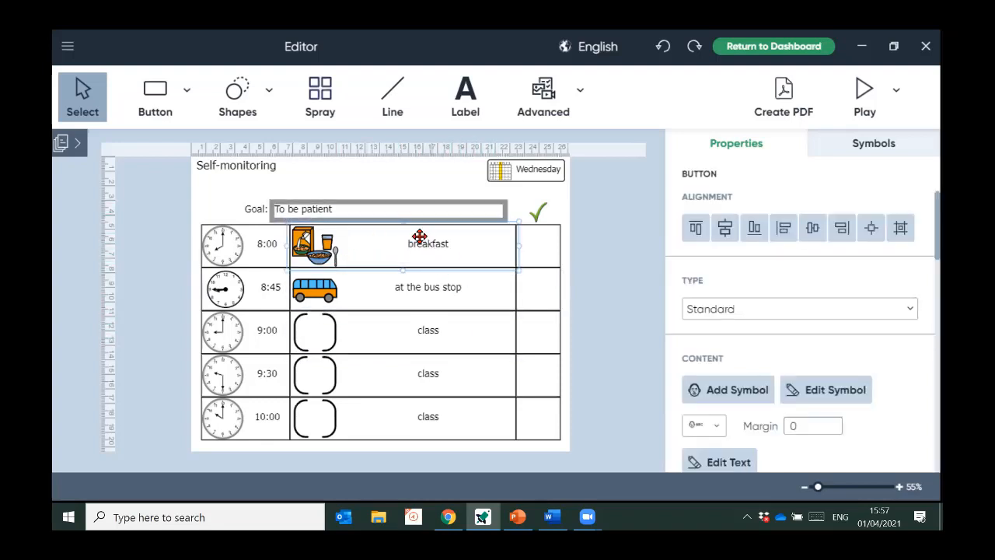
left_click(413, 193)
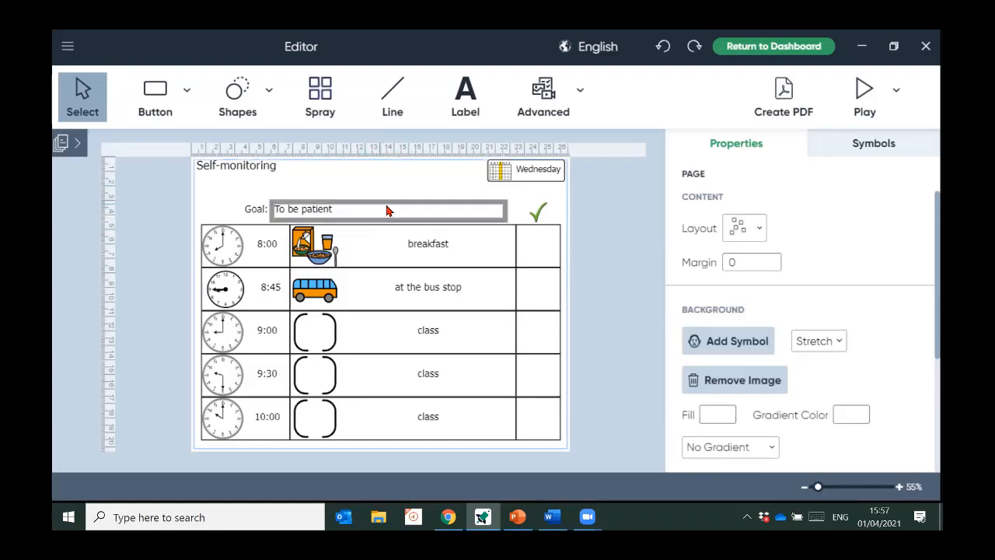
left_click_drag(394, 193, 479, 442)
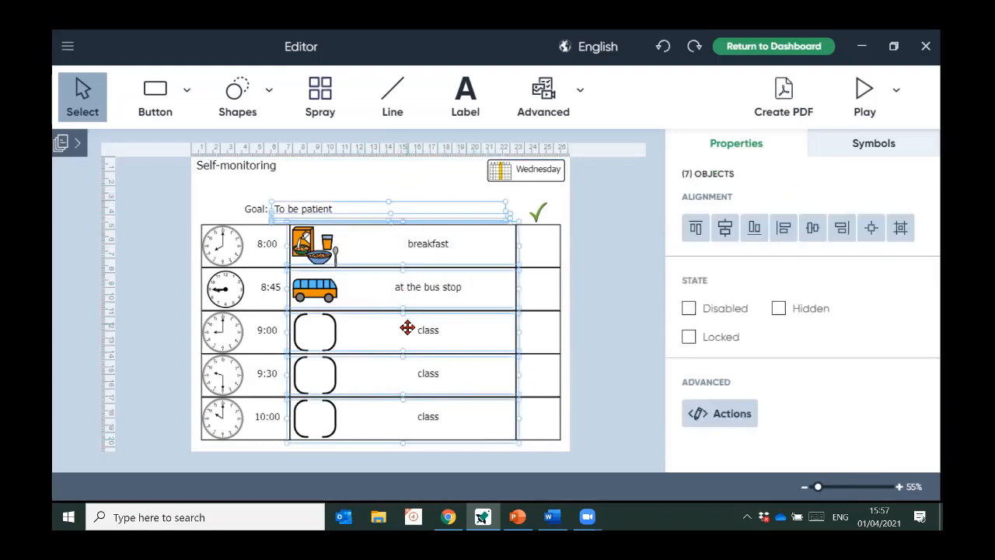
left_click_drag(471, 262, 465, 255)
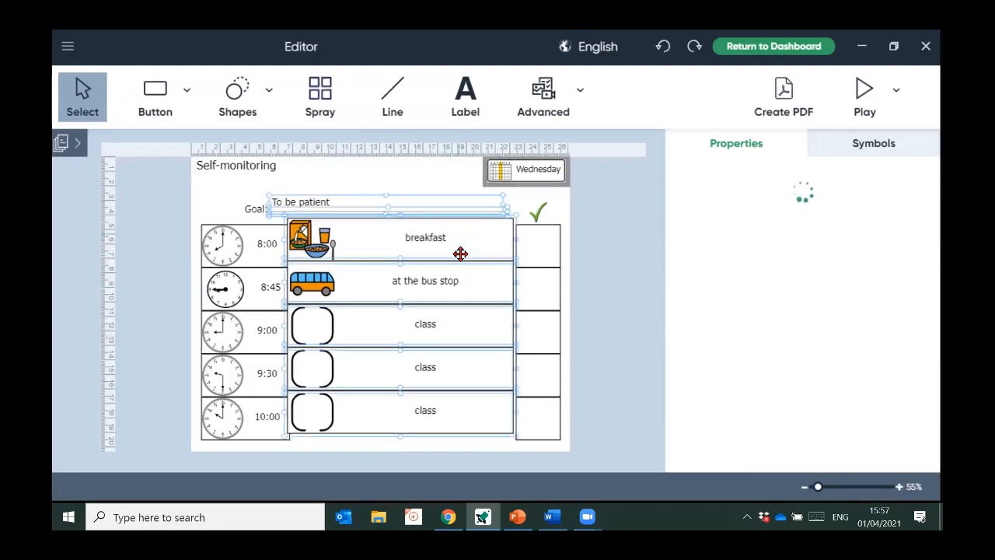
left_click(663, 47)
Change the layout of the breakfast cell so the symbol sits above its text
left_click(435, 261)
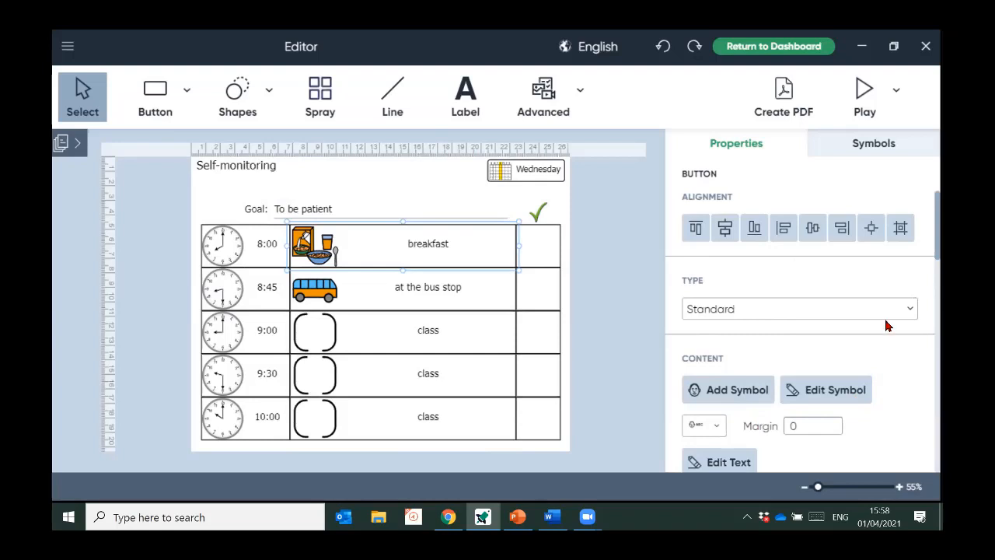
scroll(886, 325, "down", 3)
scroll(885, 325, "down", 2)
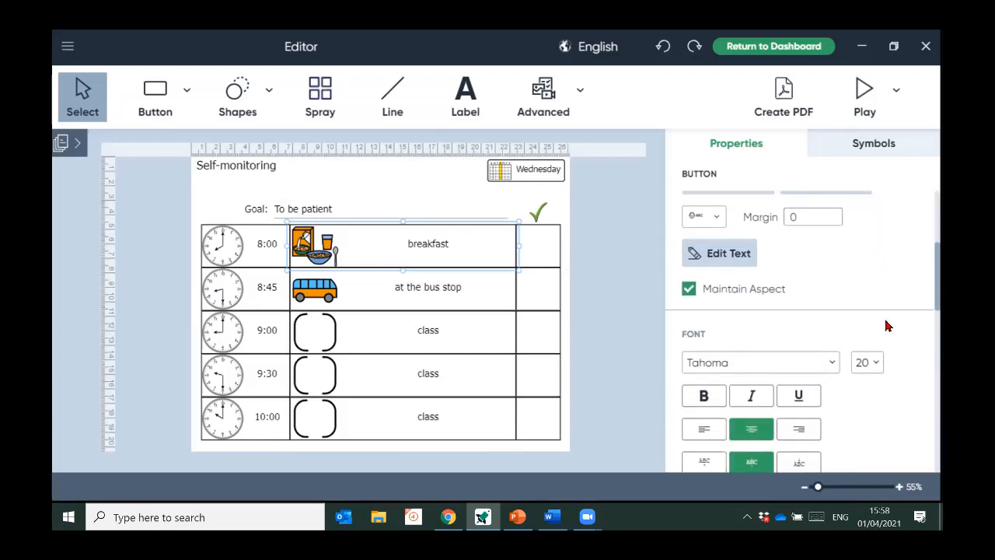
scroll(885, 325, "up", 5)
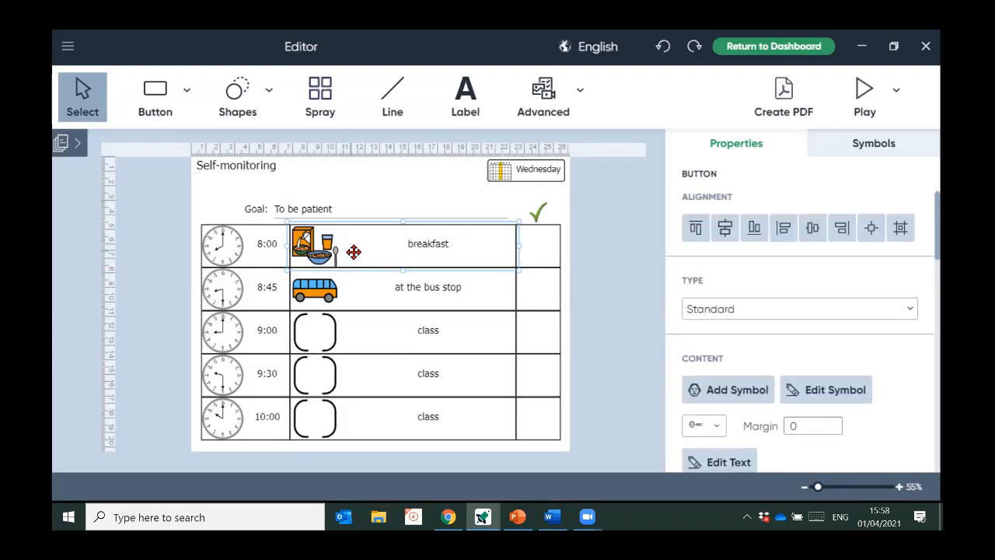
left_click(872, 146)
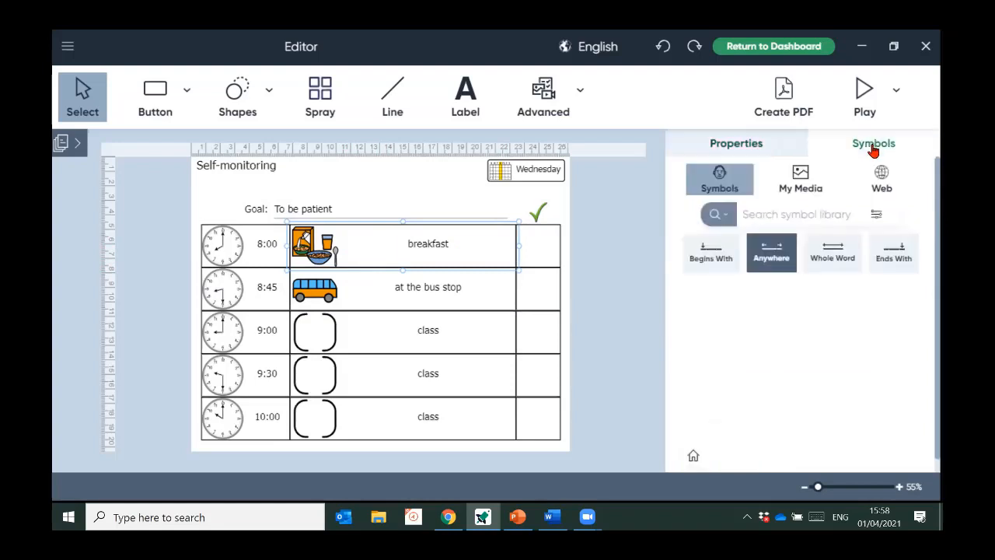
left_click(762, 145)
scroll(831, 309, "down", 3)
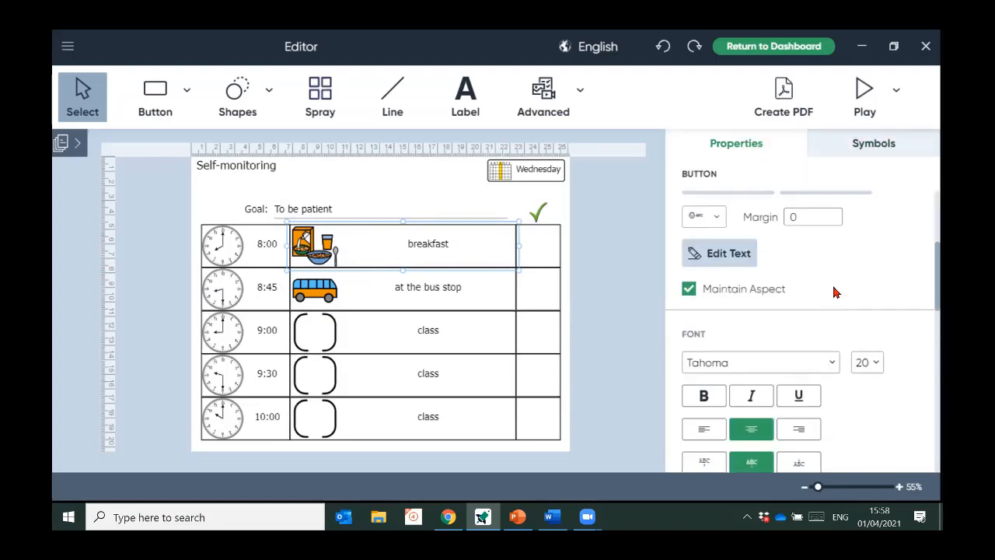
scroll(835, 289, "up", 3)
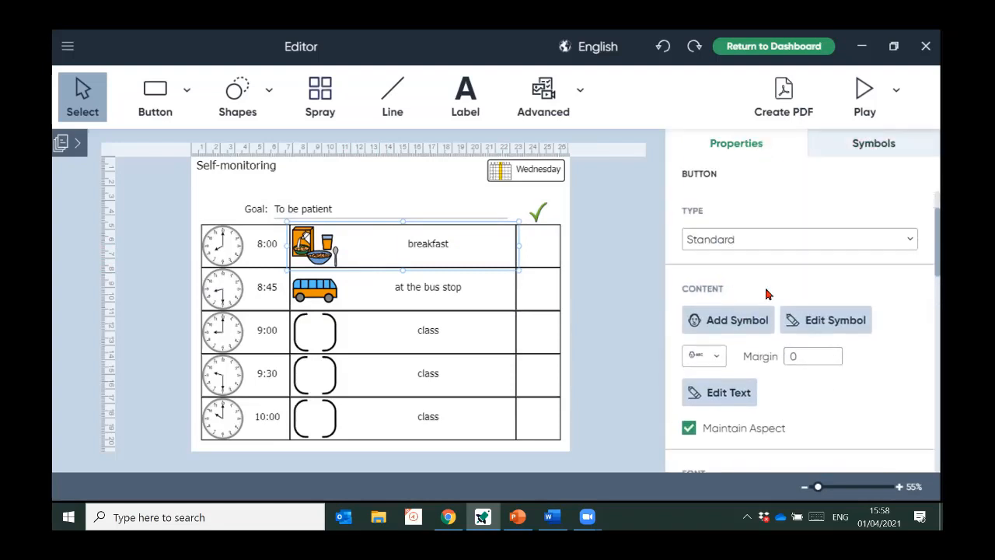
left_click(719, 361)
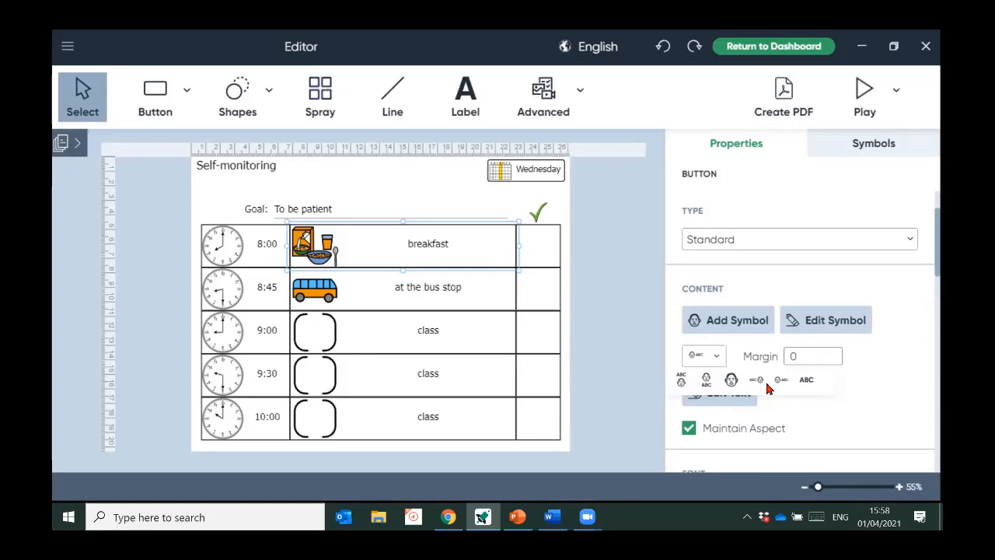
left_click(706, 379)
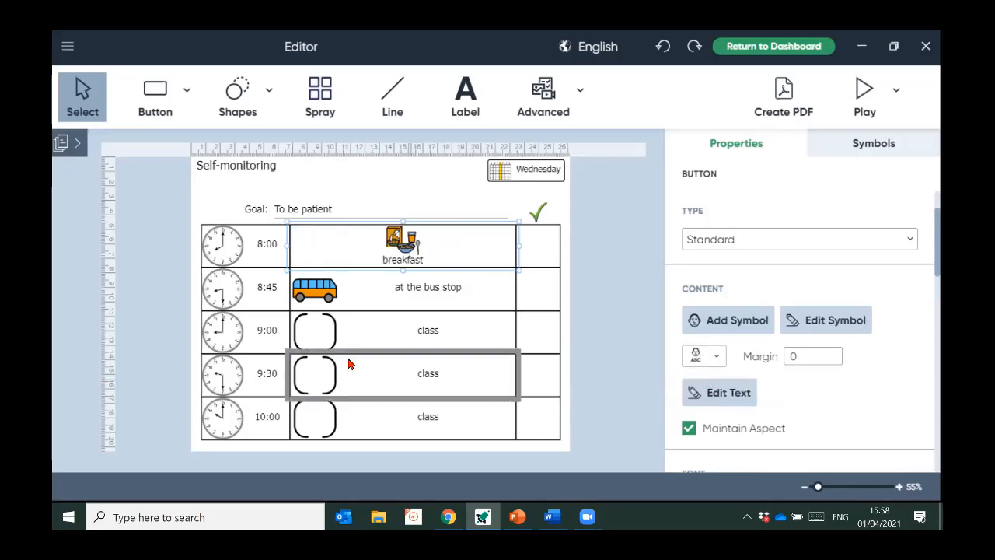
Change the layout of the "at the bus stop" cell so the text sits above the bus symbol
left_click(377, 292)
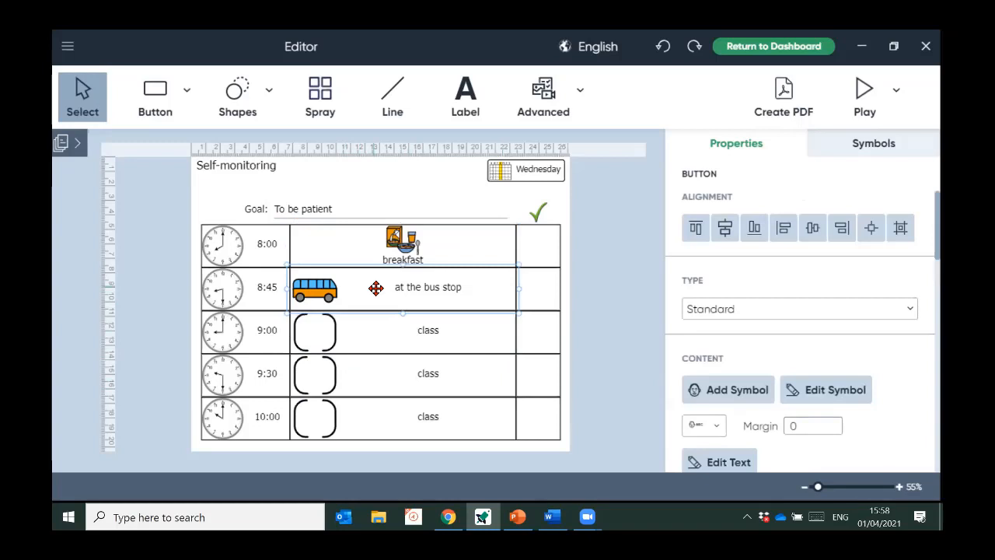
scroll(791, 347, "down", 1)
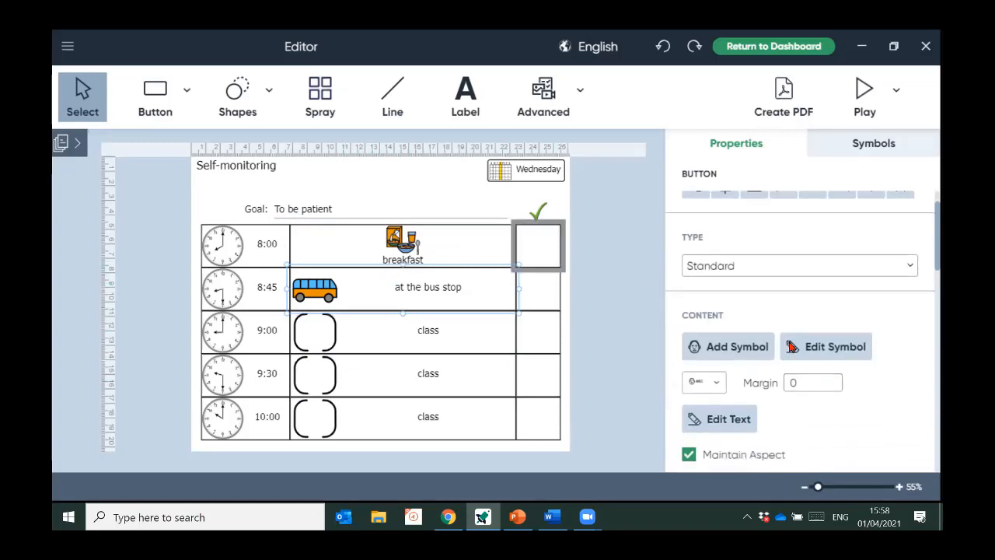
scroll(790, 347, "down", 1)
left_click(723, 364)
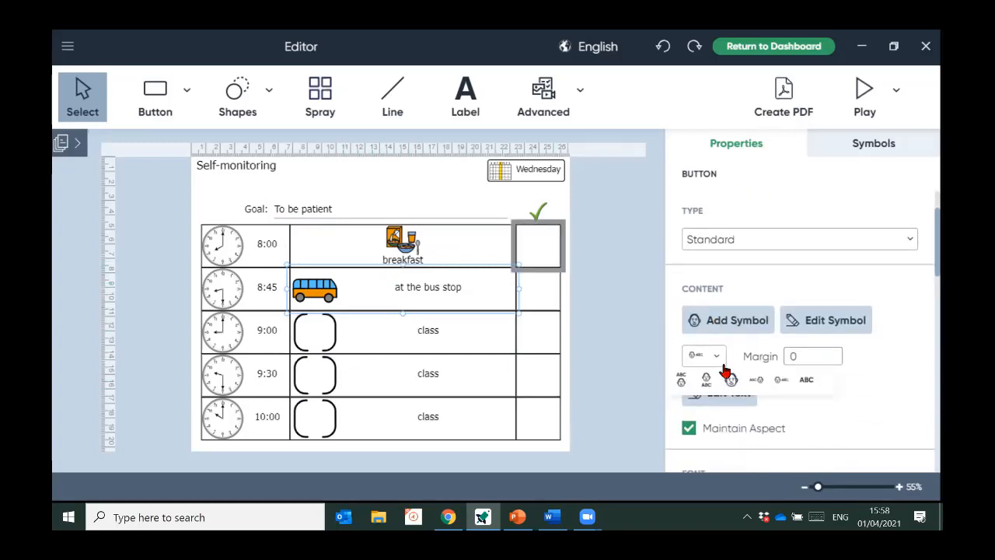
left_click(682, 382)
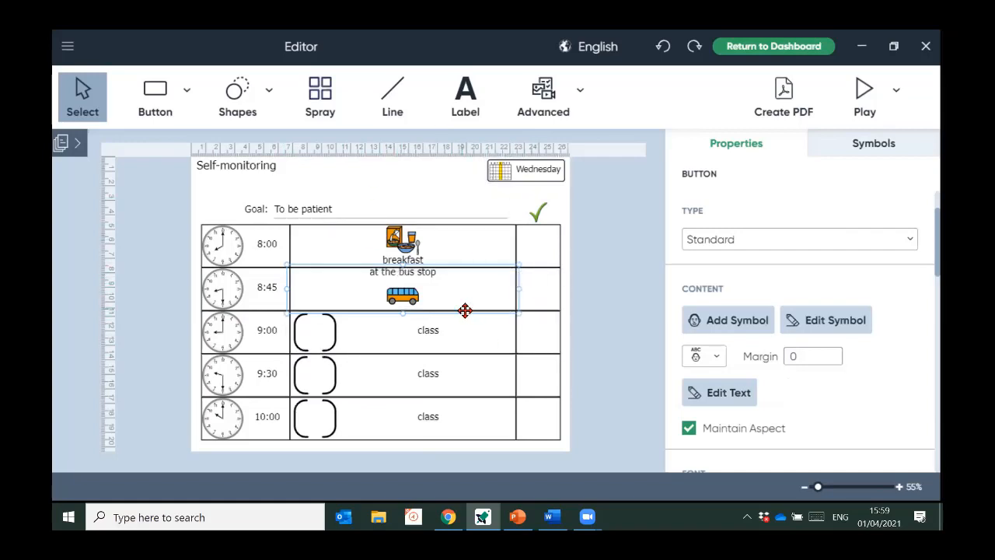
Return to the dashboard and create a new activity from the printable "Sequencing - 3 Items" template
left_click(736, 47)
left_click(502, 307)
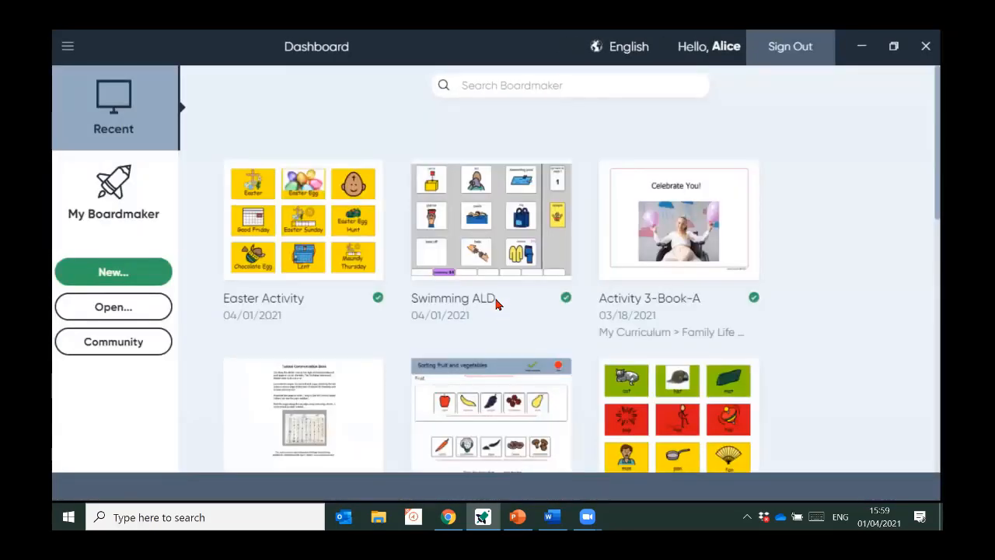
left_click(136, 284)
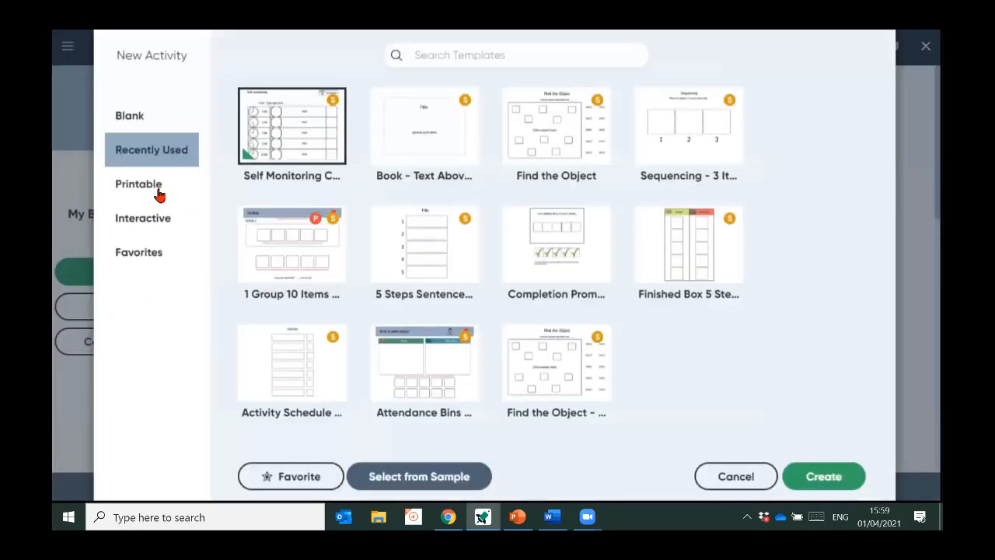
left_click(160, 195)
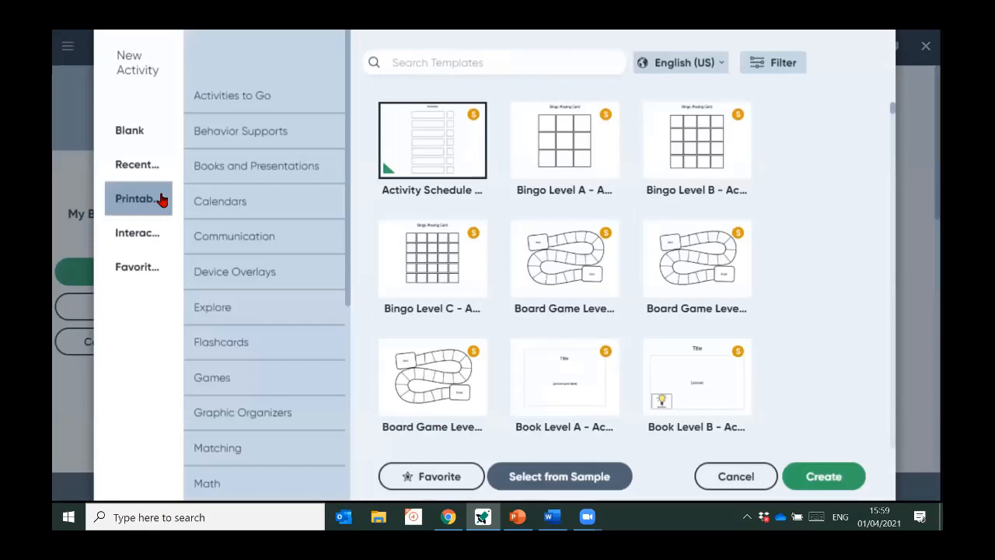
scroll(266, 228, "down", 5)
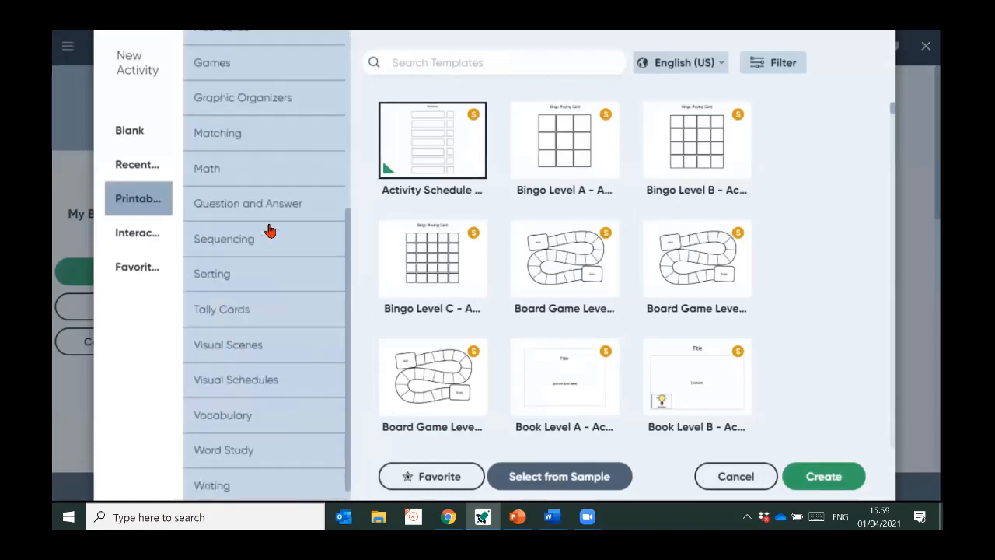
left_click(266, 219)
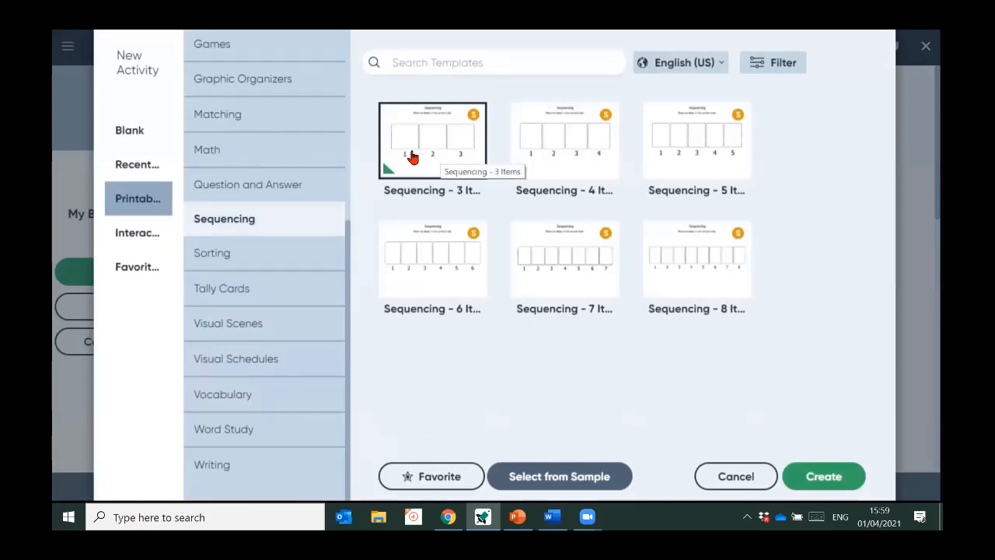
left_click(829, 484)
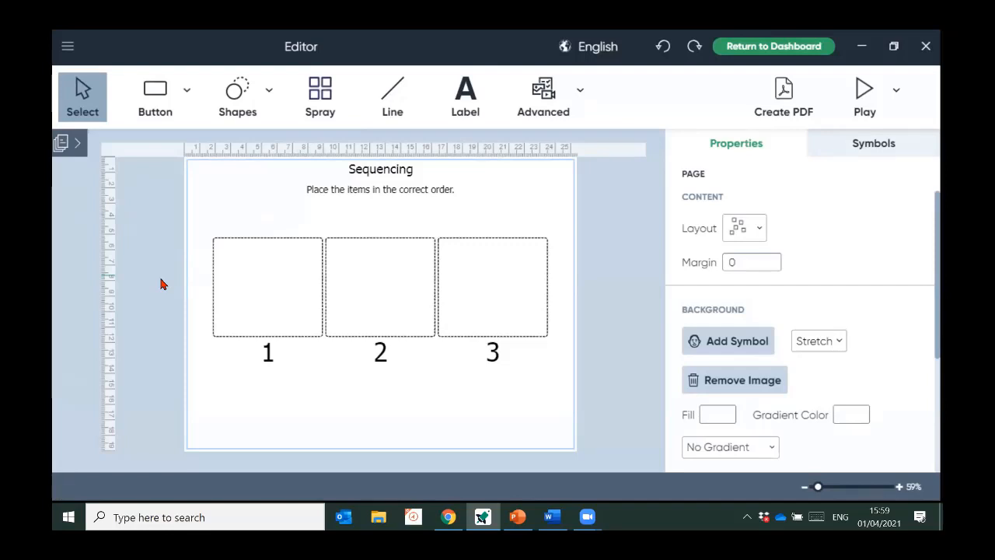
Show the page list, review the Sequencing Activity page and open the Symbols page
left_click(68, 150)
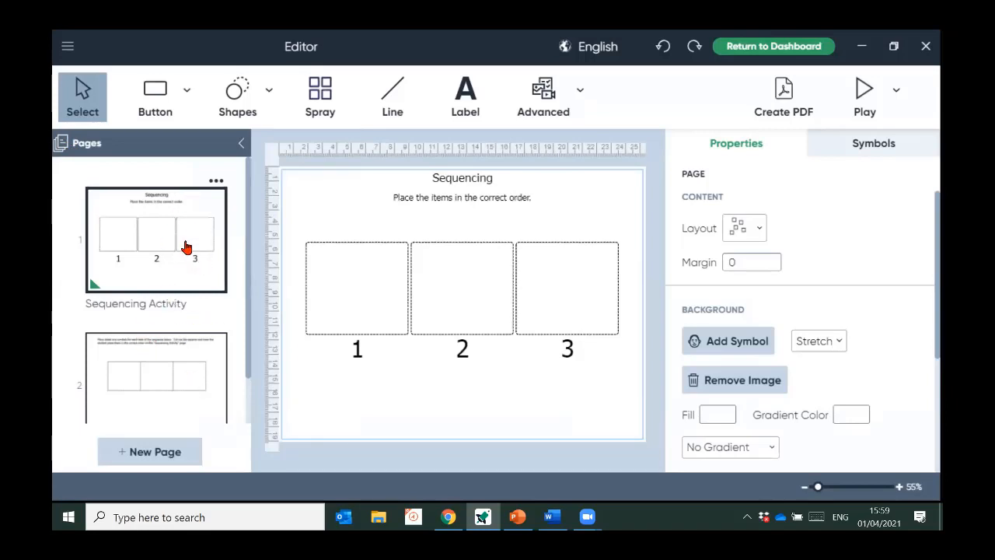
left_click(189, 360)
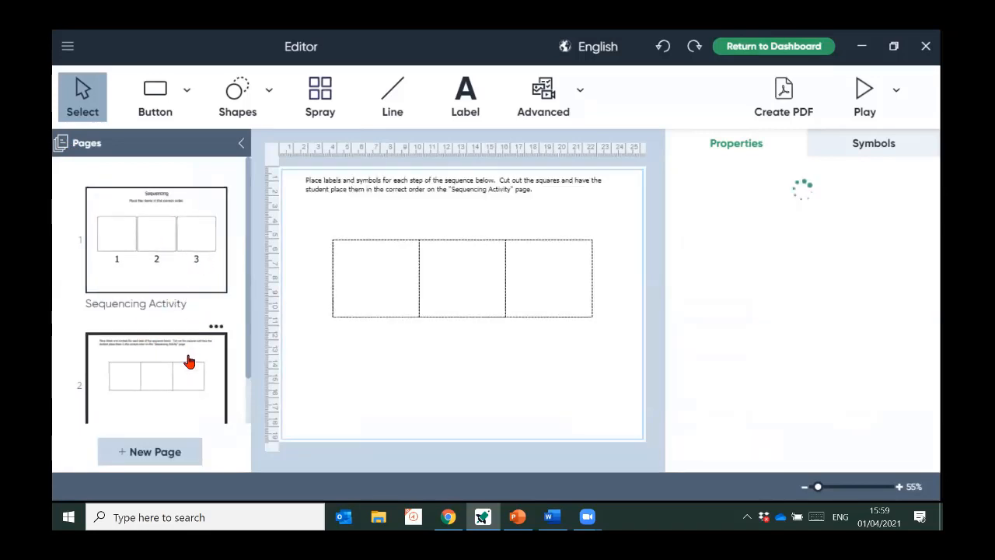
scroll(189, 299, "down", 1)
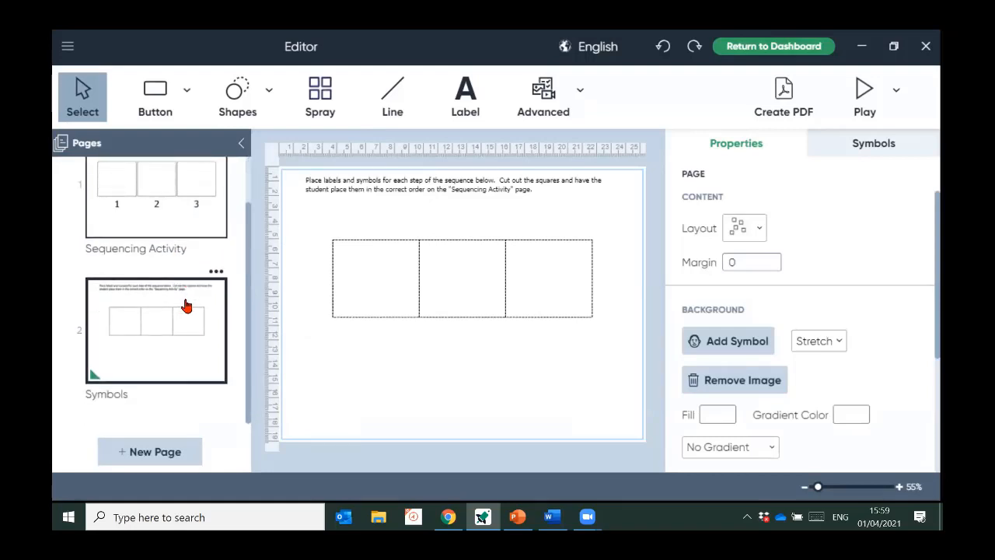
scroll(189, 303, "up", 1)
left_click(189, 253)
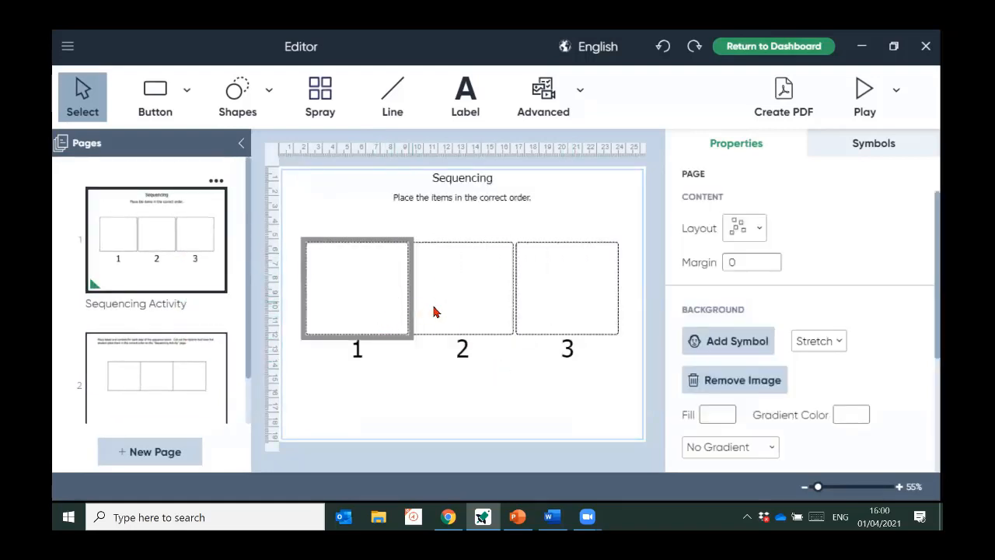
left_click(188, 360)
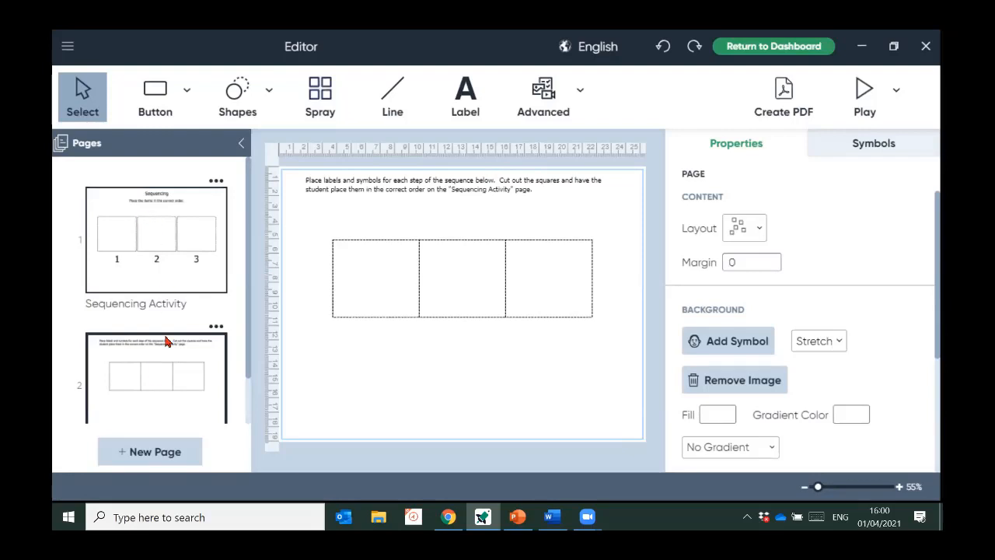
Label the first square on the Symbols page "spawn" and give it the frog spawn symbol
left_click(384, 280)
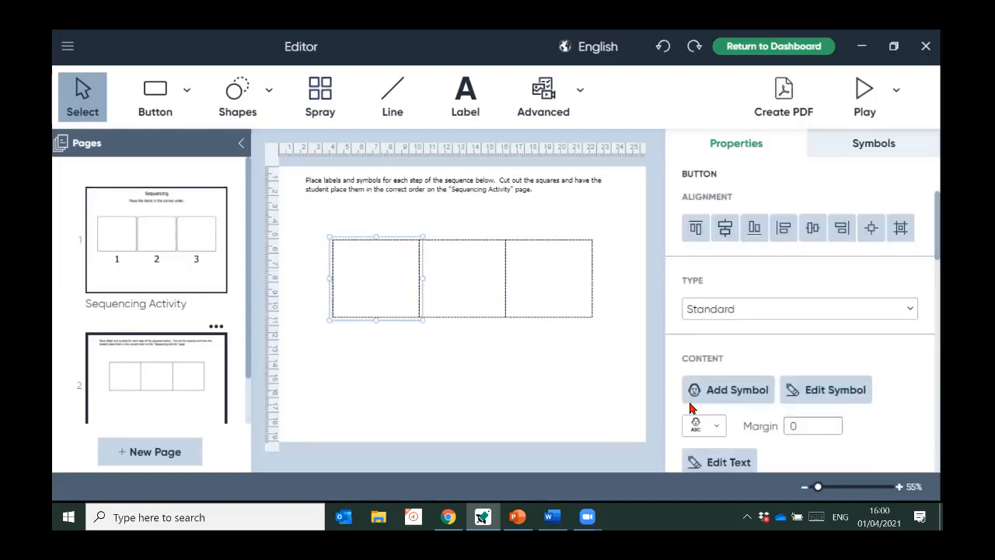
double_click(378, 279)
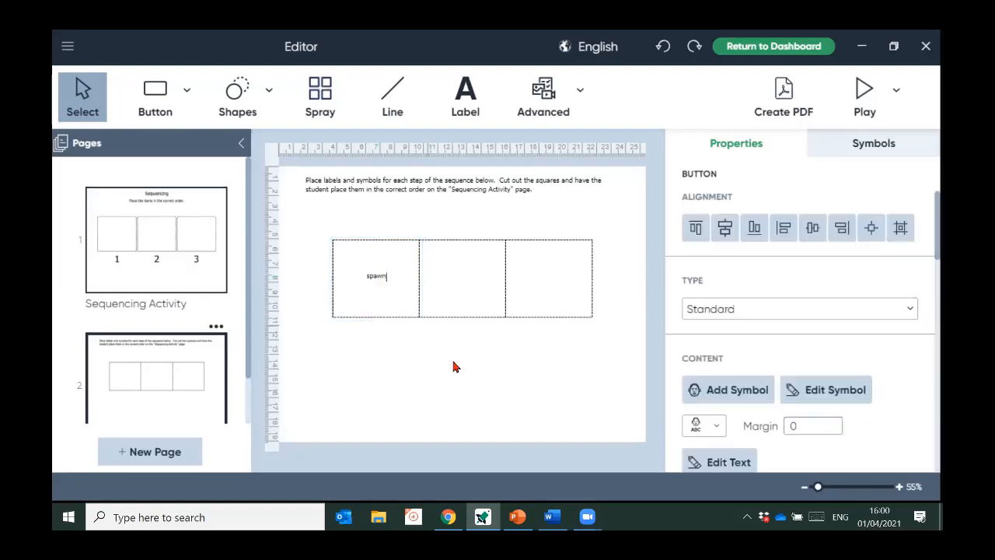
key("Return")
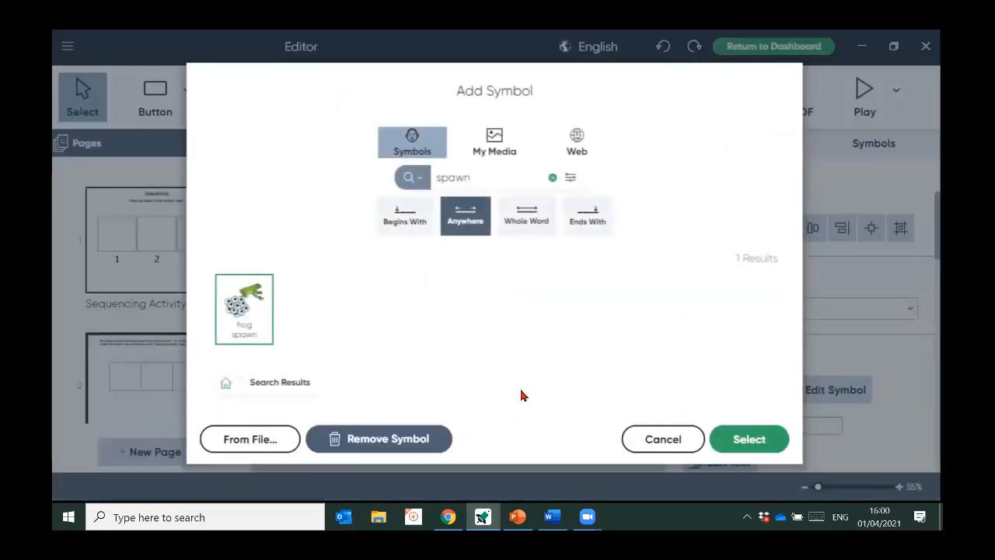
key("Return")
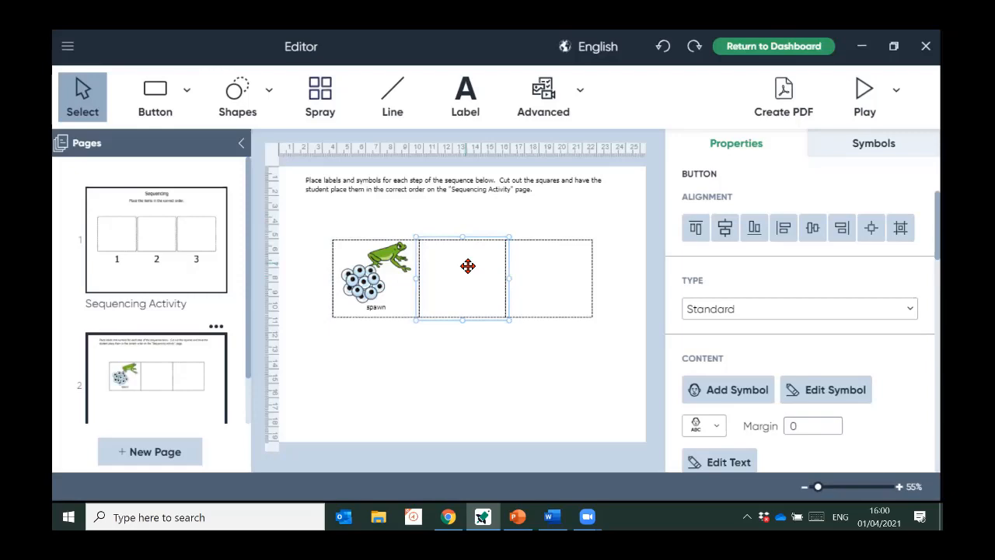
Fill the second square with the label "tadpole" and its underwater symbol, and the third with "frog" and the dark green frog symbol
type("tadpole")
key("Return")
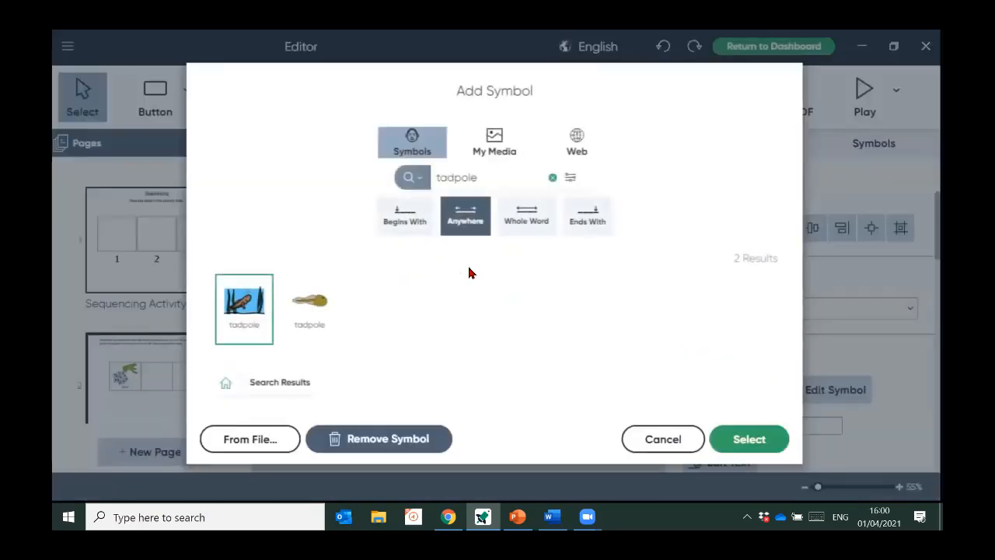
key("Return")
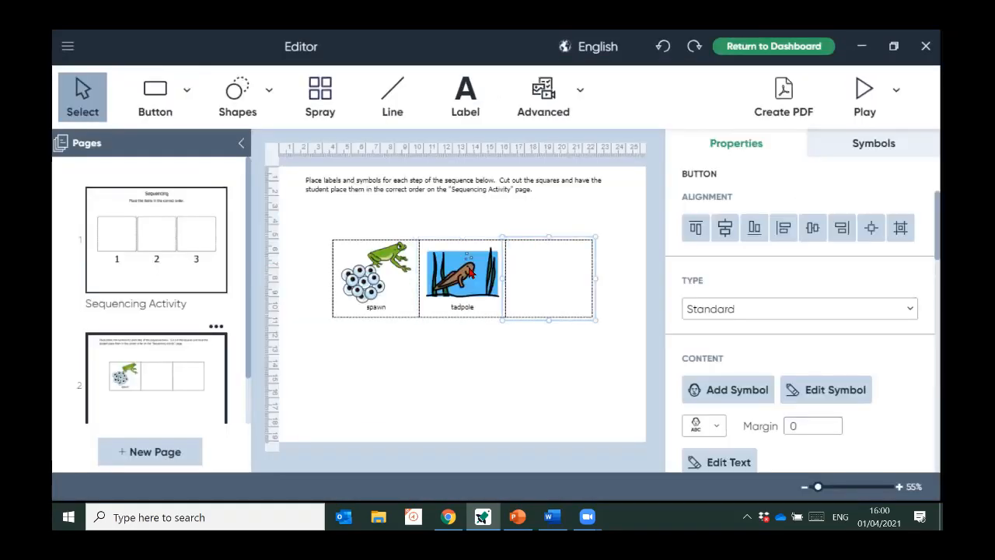
type("frog")
key("Return")
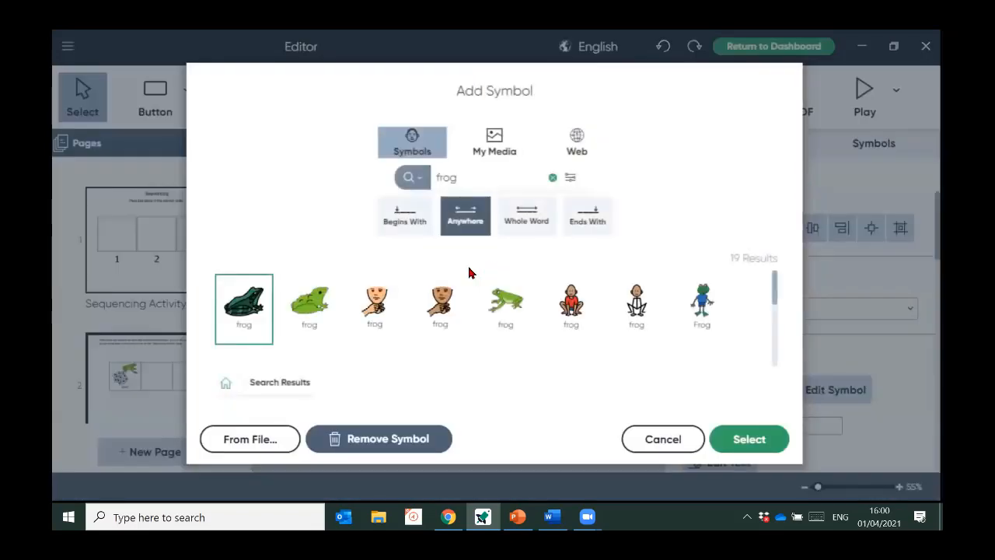
key("Return")
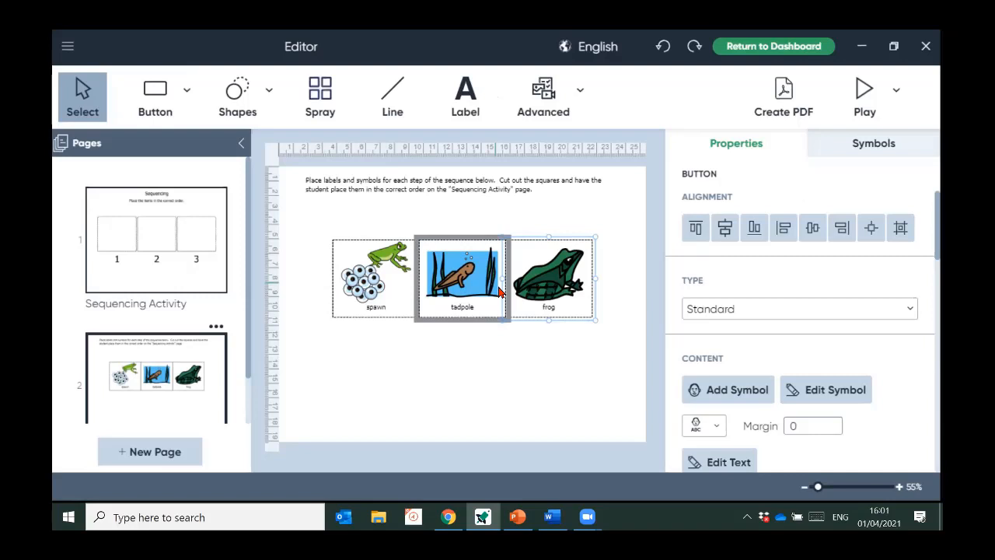
Duplicate the Symbols page of the sequencing activity and open the copy
scroll(155, 350, "down", 2)
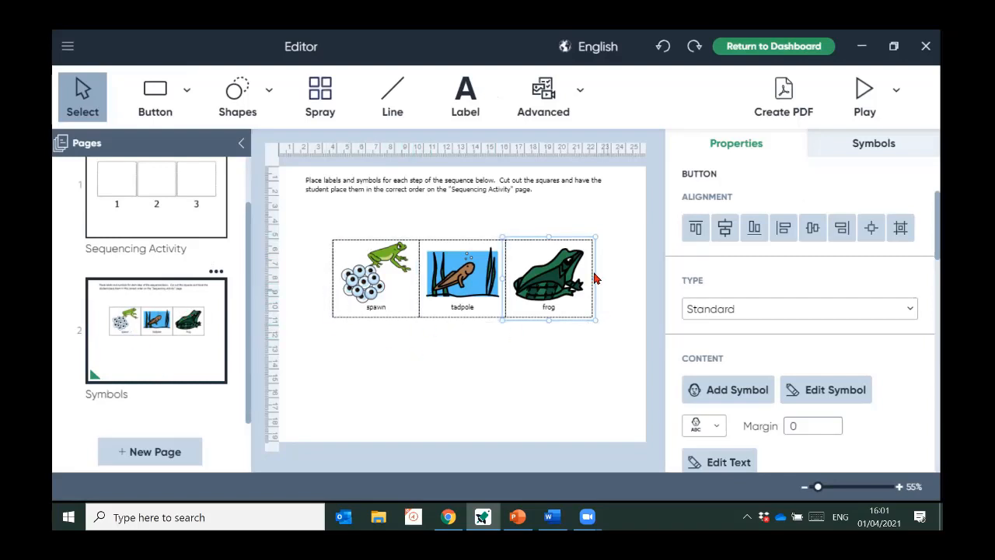
left_click(217, 272)
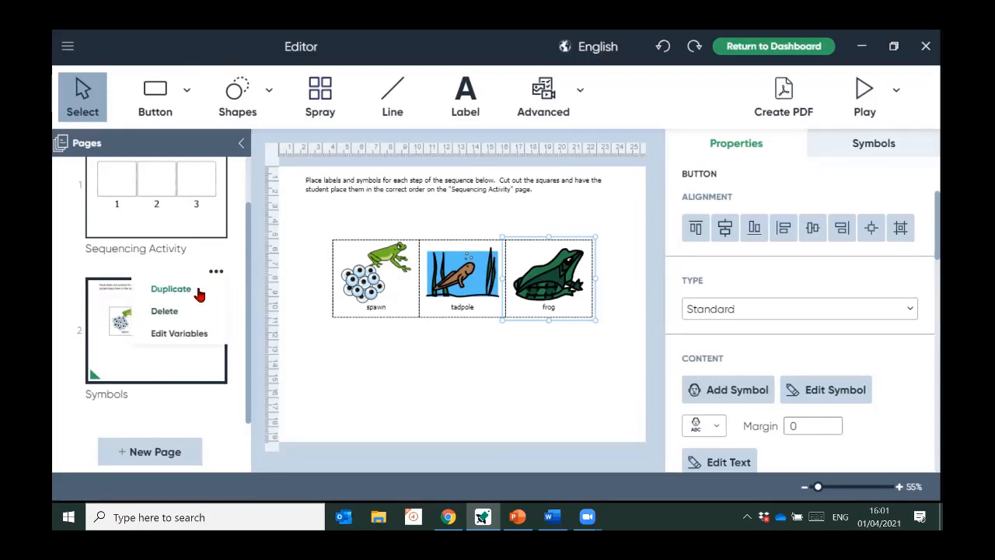
left_click(171, 288)
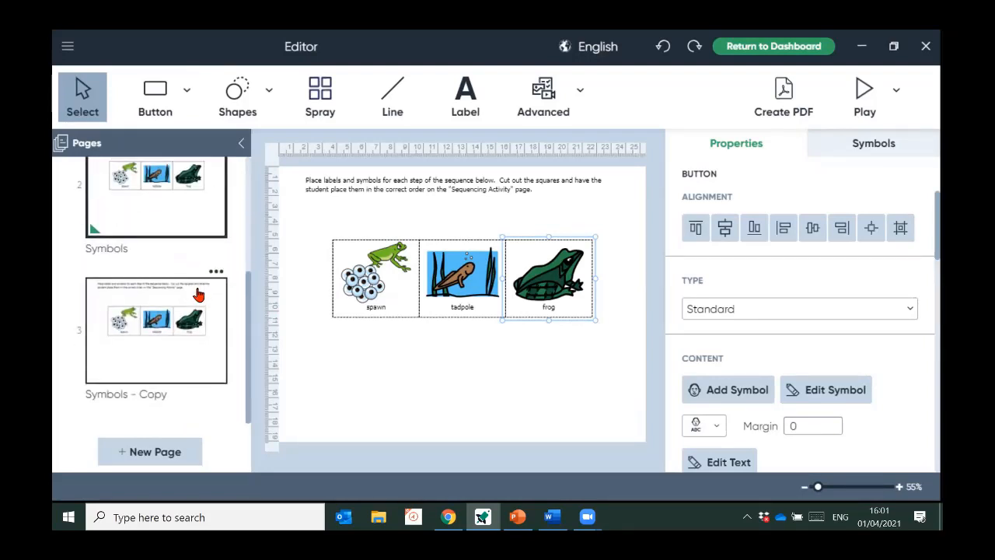
left_click(154, 359)
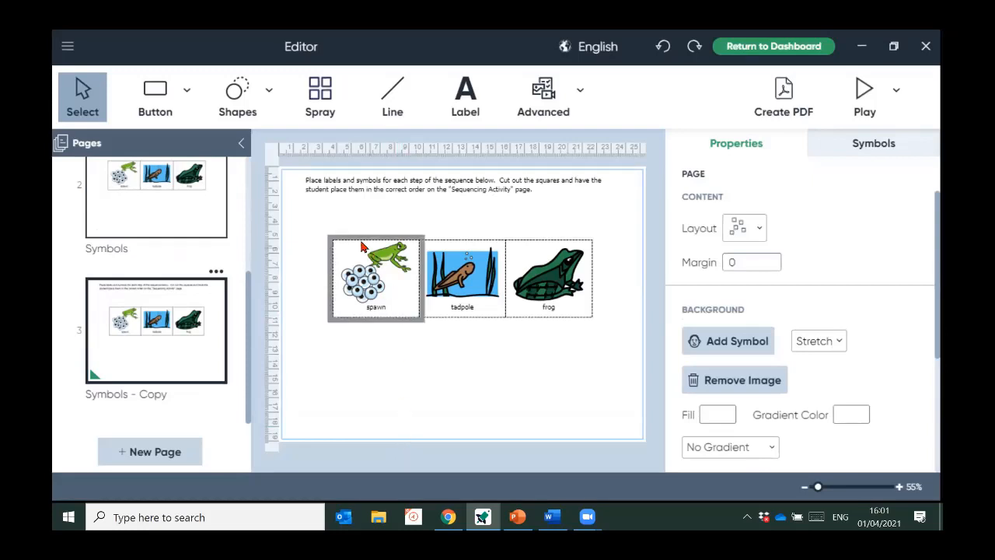
Clear the contents of the three frog life-cycle squares on the duplicated page
left_click_drag(328, 211, 616, 364)
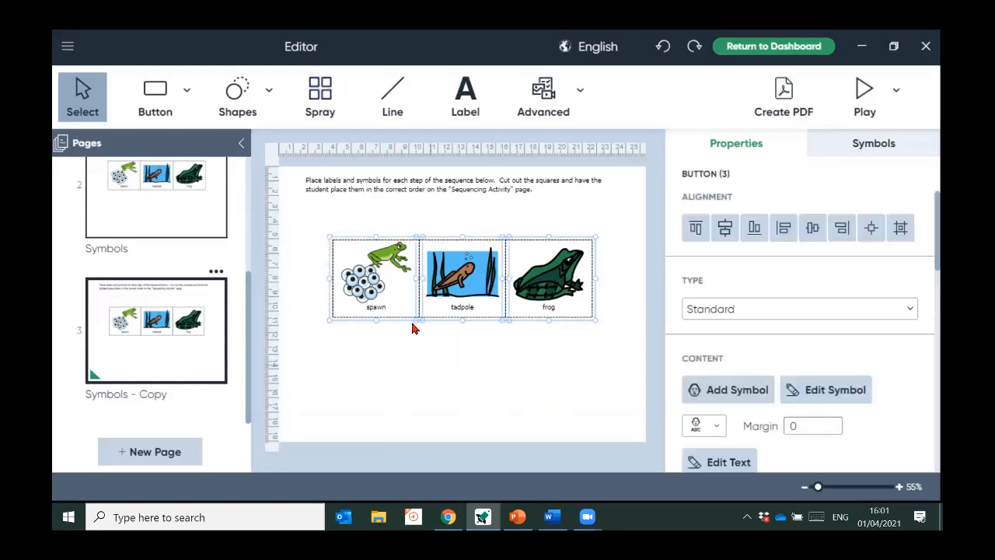
right_click(387, 275)
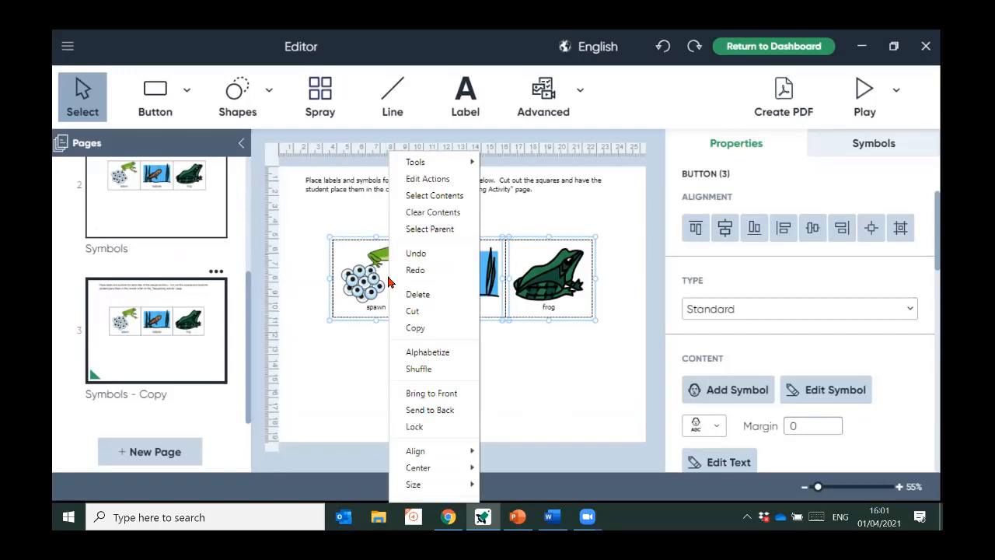
left_click(470, 215)
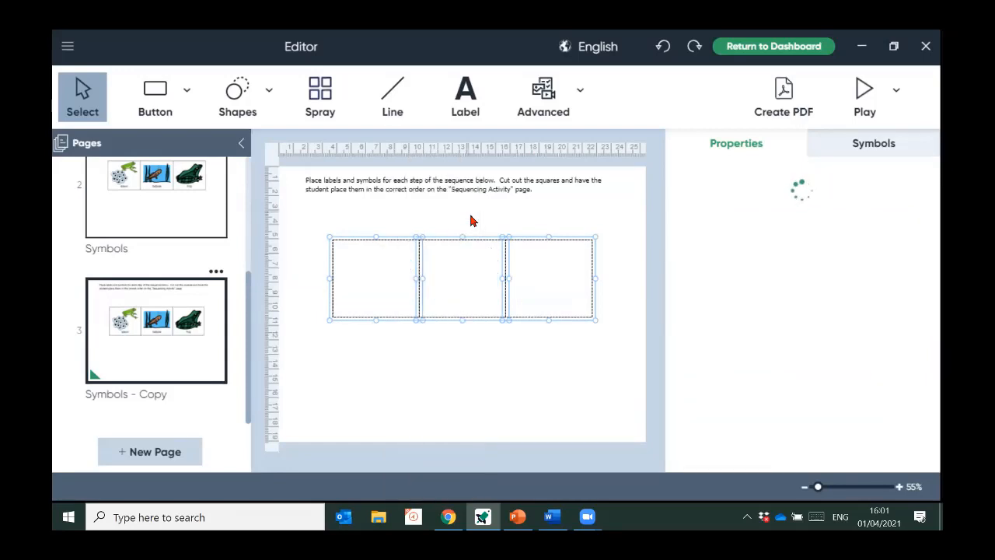
left_click(406, 365)
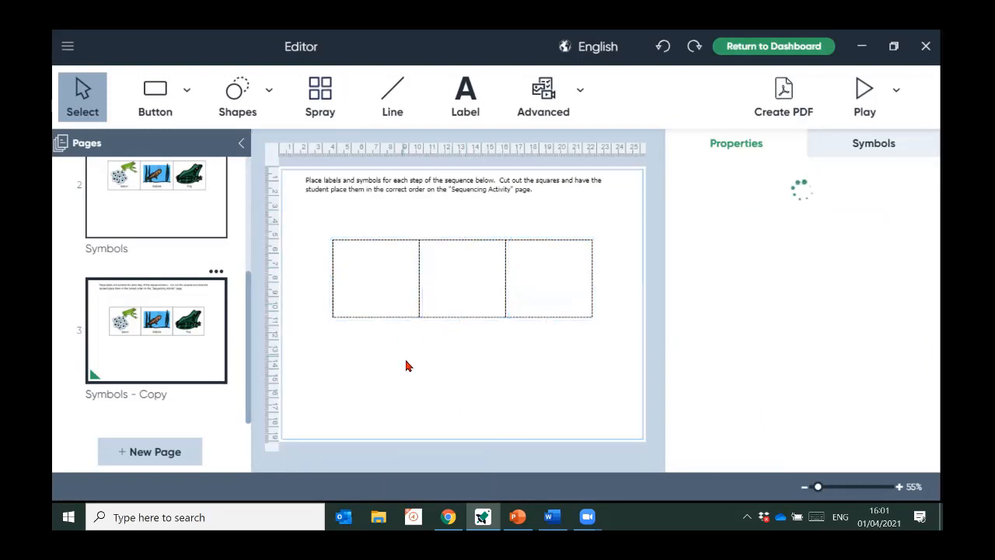
Label the first empty square "caterpillar" and give it the dark green caterpillar symbol
left_click(401, 284)
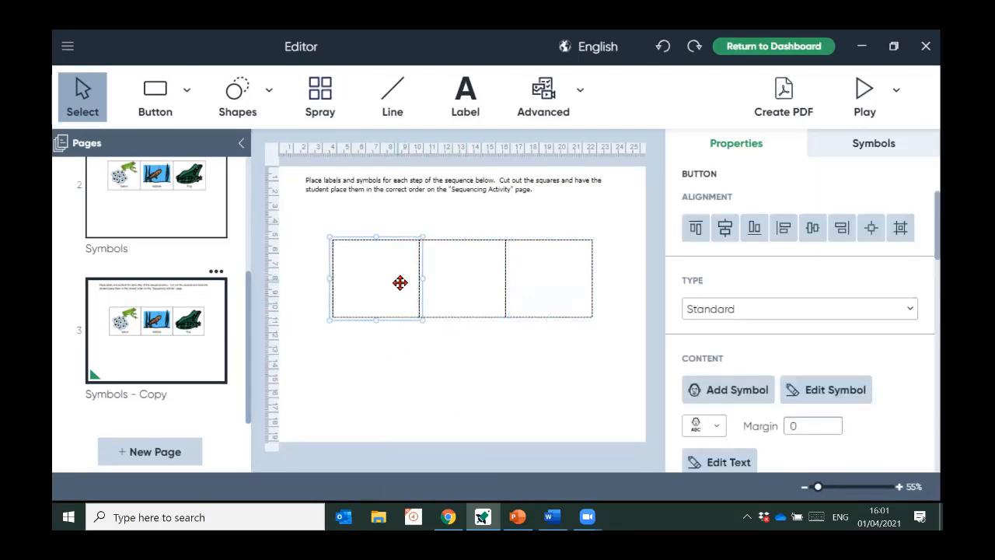
double_click(399, 283)
type("cater")
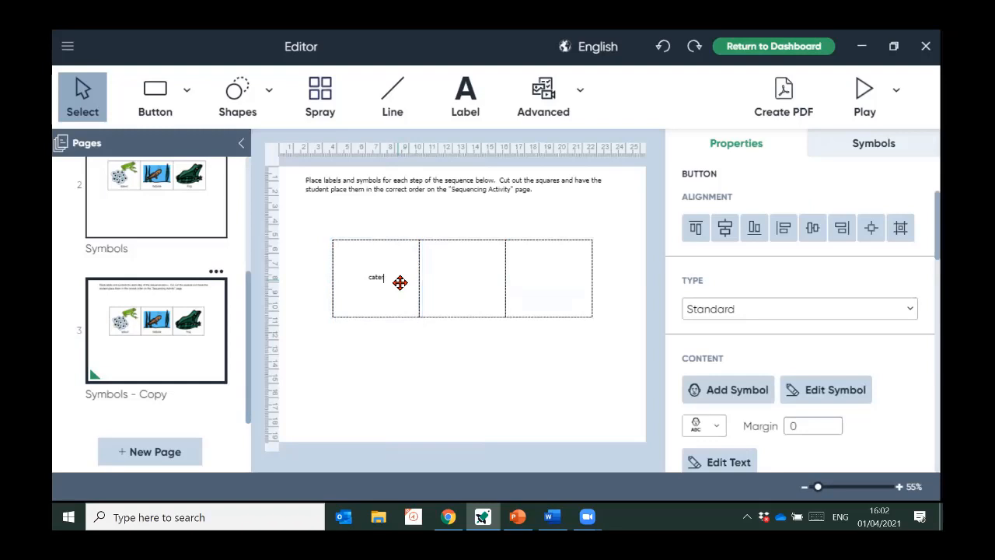
type("pillar")
key("Return")
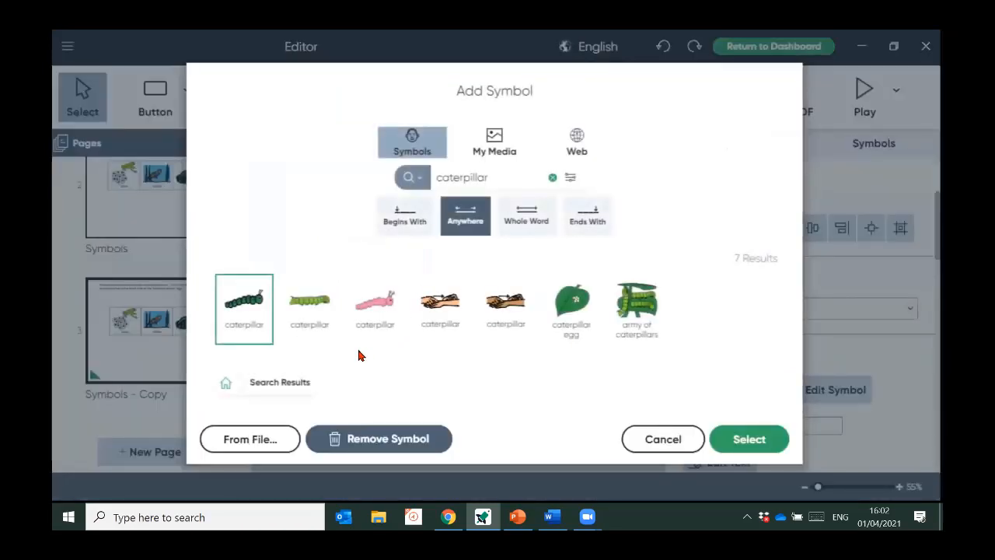
key("Return")
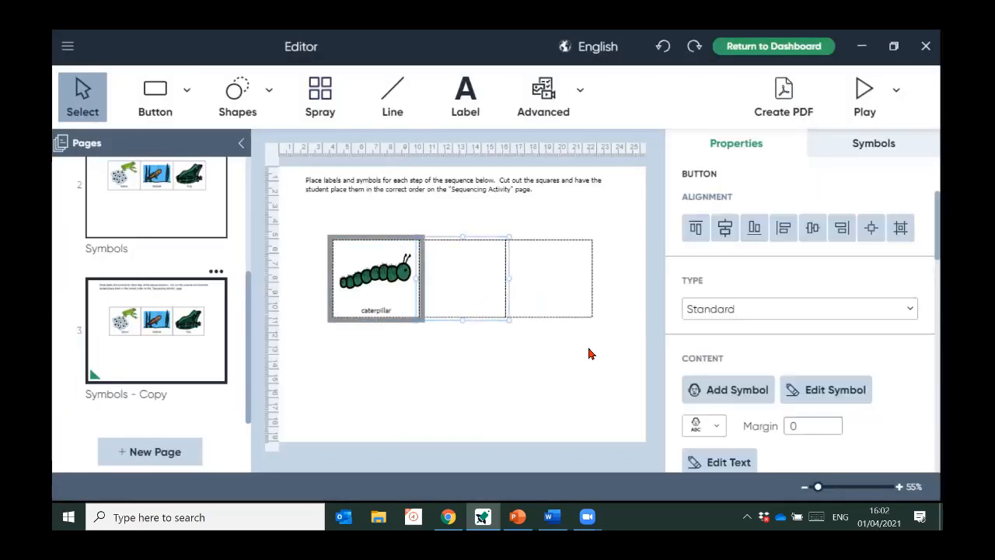
Fill the second square with the label "cocoon" and its orange branch symbol, and the third with "butterfly" and the blue butterfly symbol
type("ocoon")
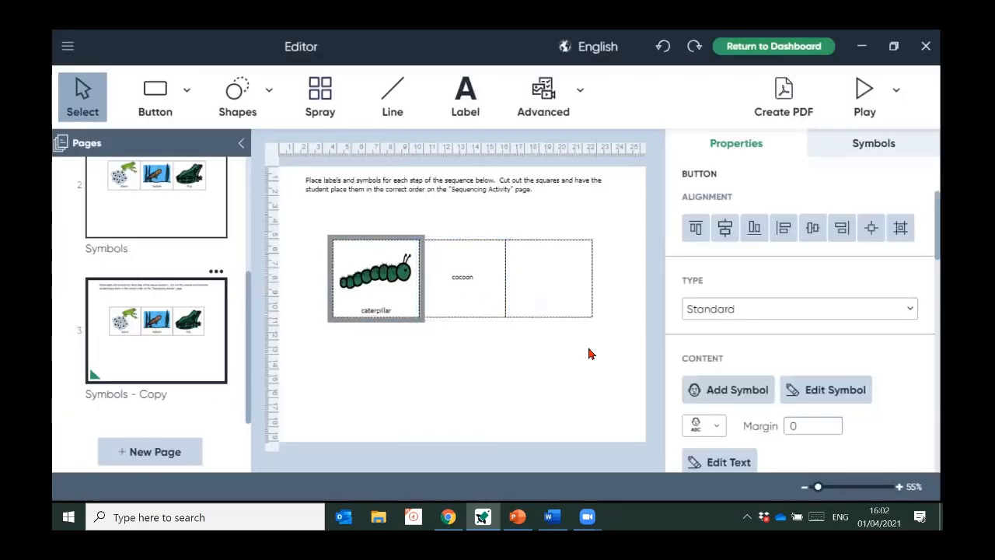
key("Return")
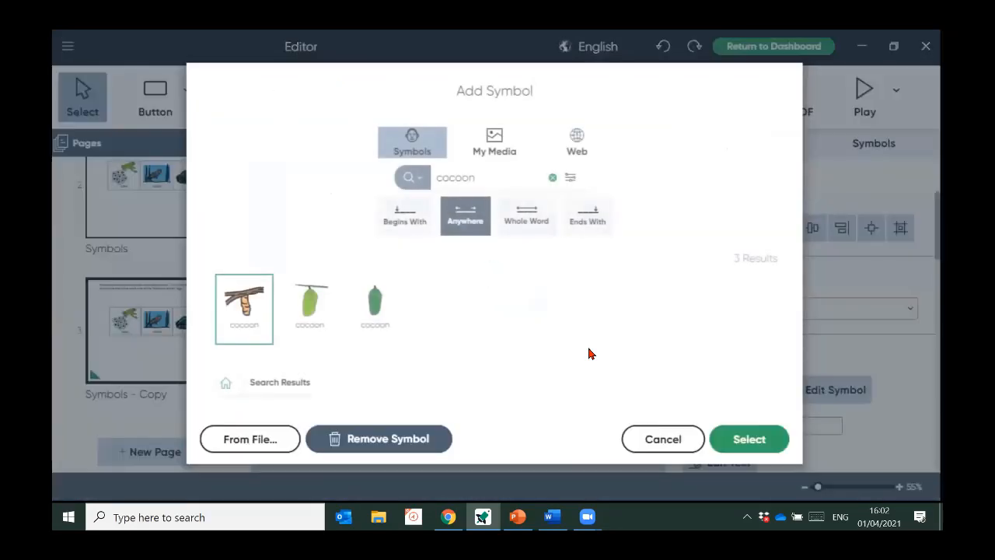
key("Return")
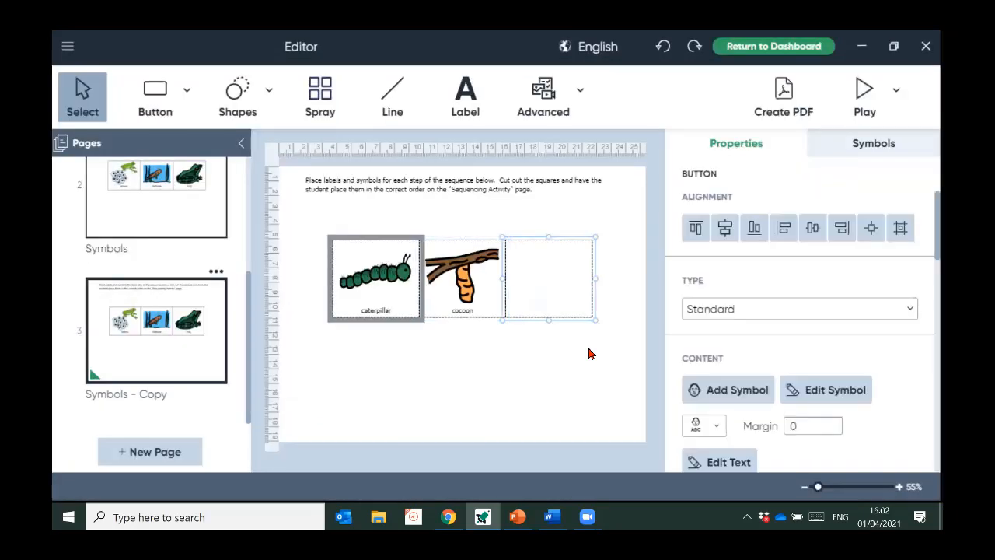
type("butterfly")
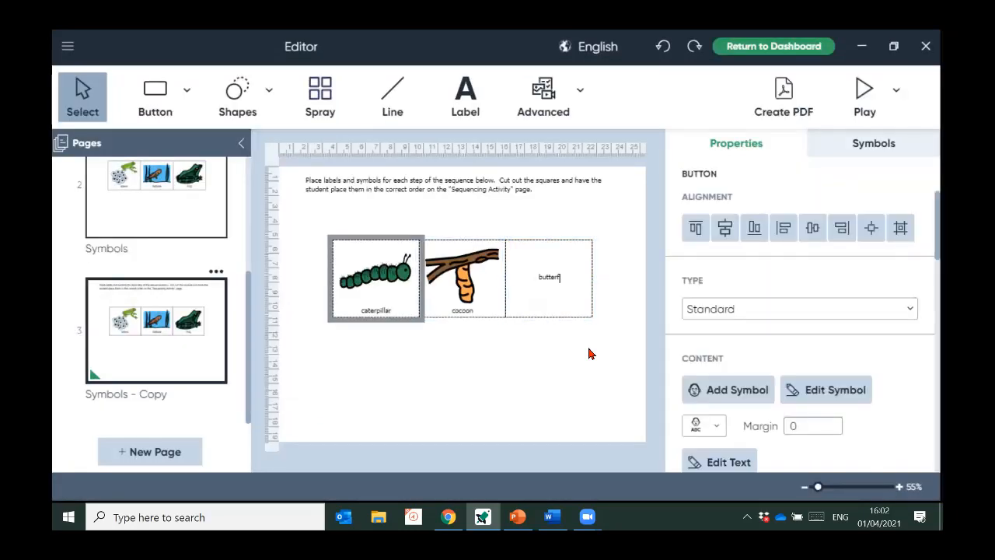
key("Return")
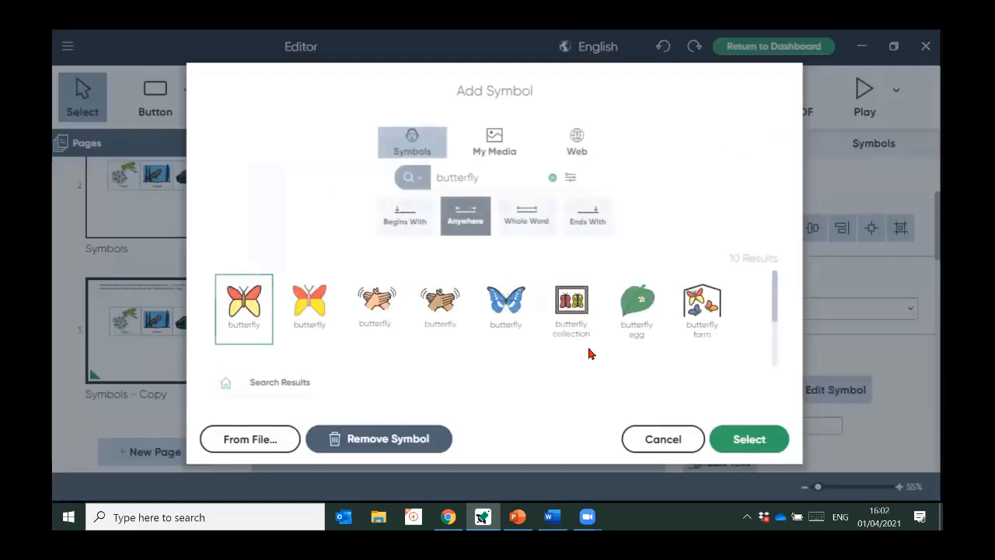
double_click(493, 319)
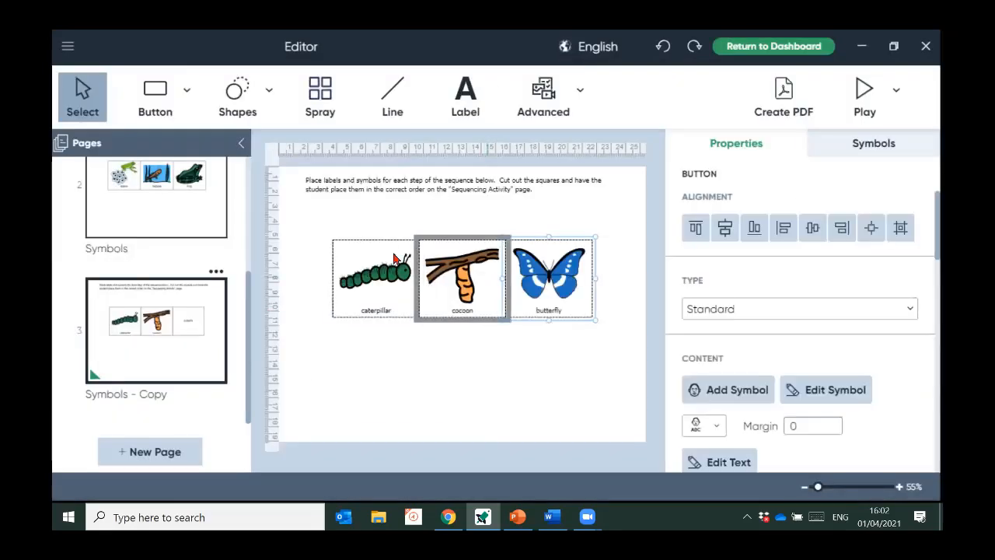
Duplicate the caterpillar, cocoon and butterfly page and open the new copy
scroll(193, 347, "up", 4)
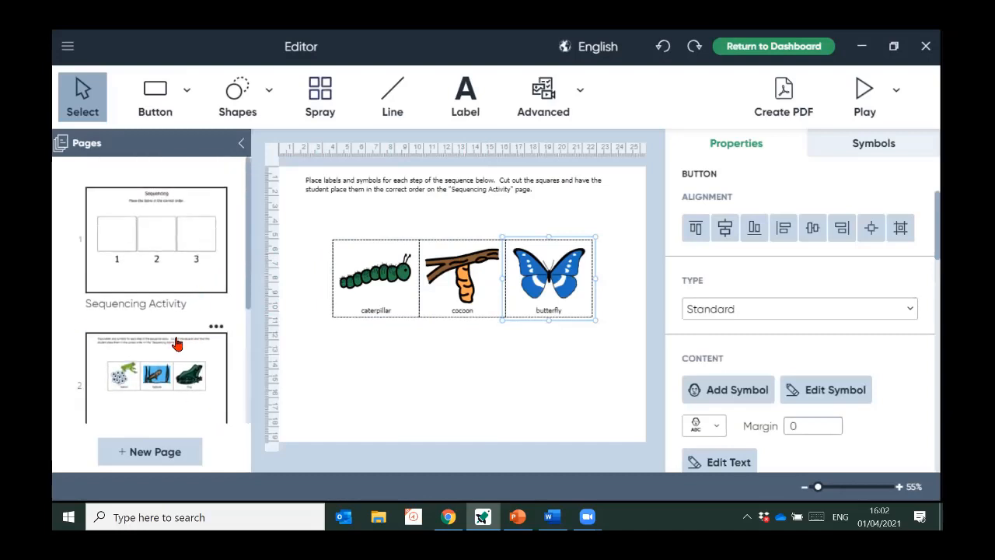
scroll(178, 322, "down", 1)
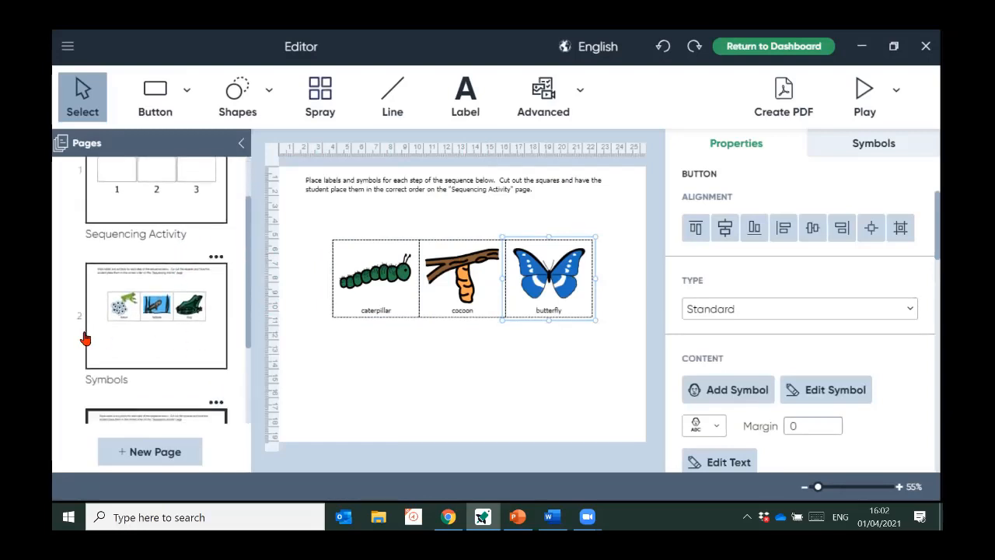
scroll(193, 321, "down", 2)
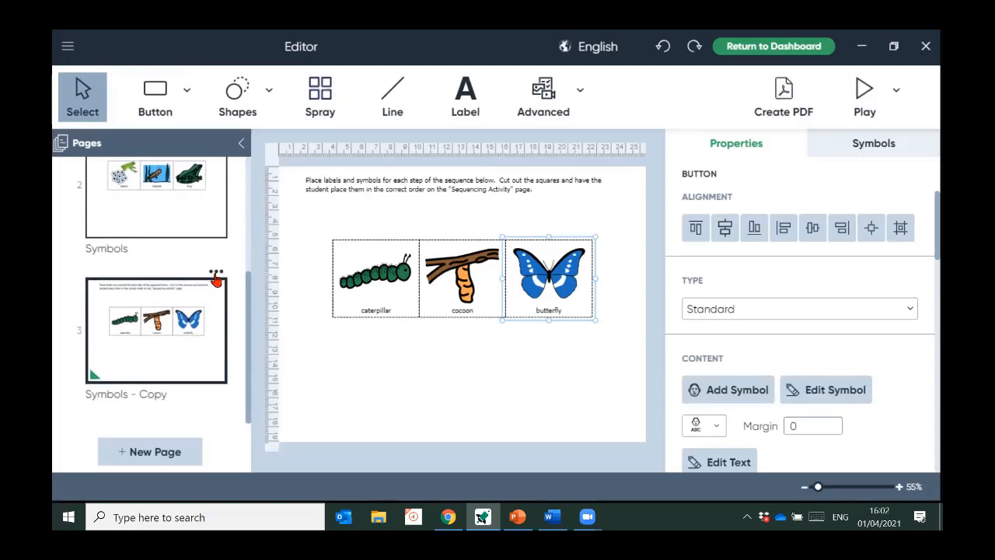
left_click(216, 275)
left_click(216, 272)
left_click(197, 295)
scroll(196, 333, "down", 2)
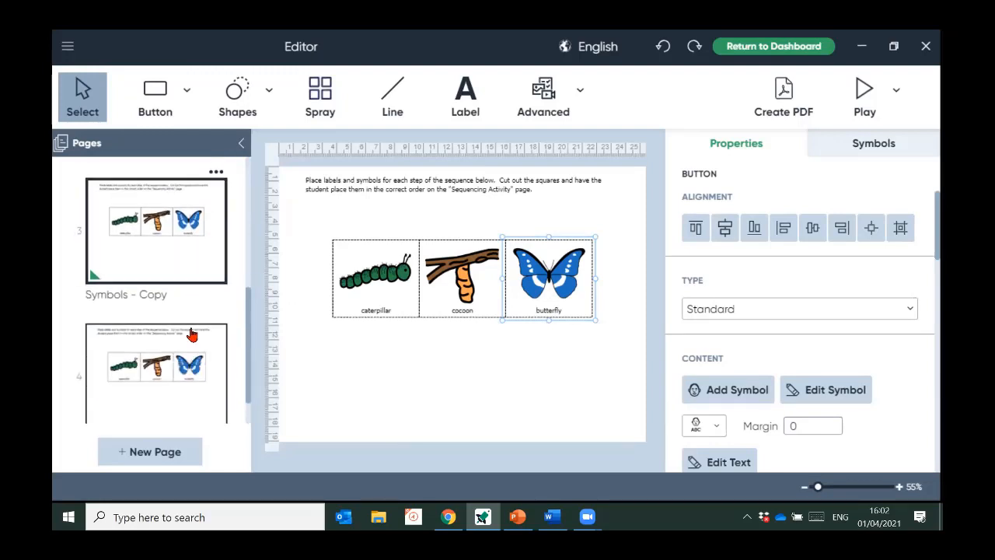
left_click(182, 344)
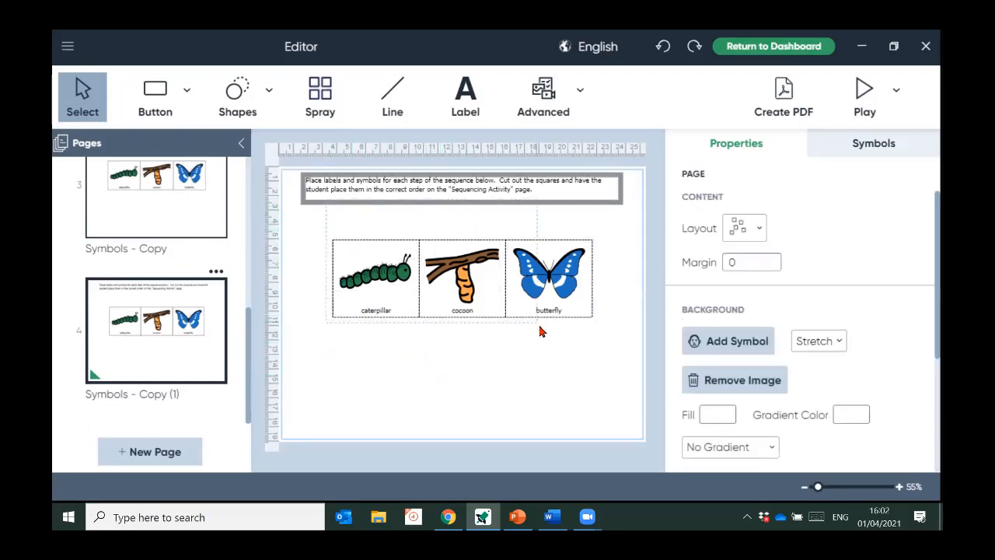
Clear the contents of the caterpillar, cocoon and butterfly squares on the new copy
left_click(529, 360)
left_click_drag(341, 216, 610, 368)
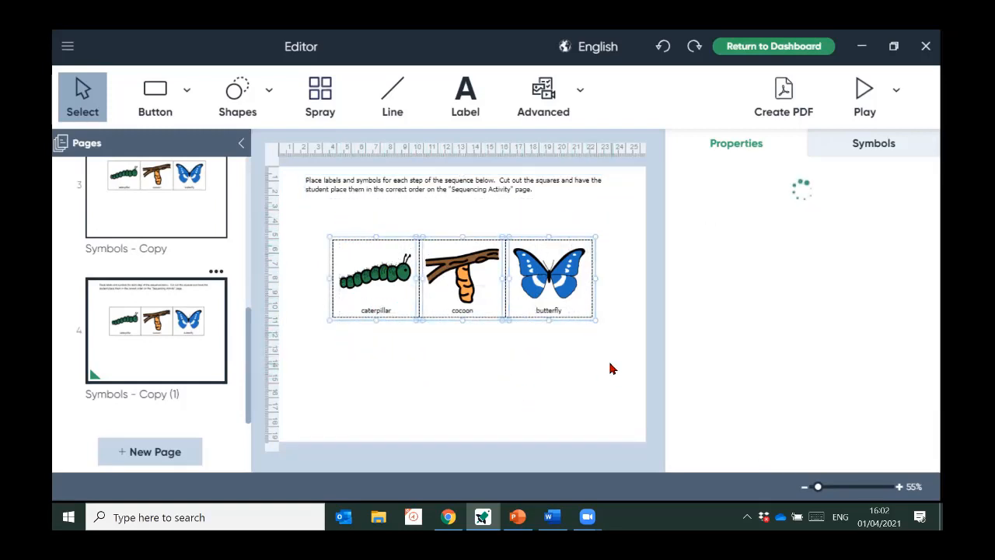
right_click(386, 279)
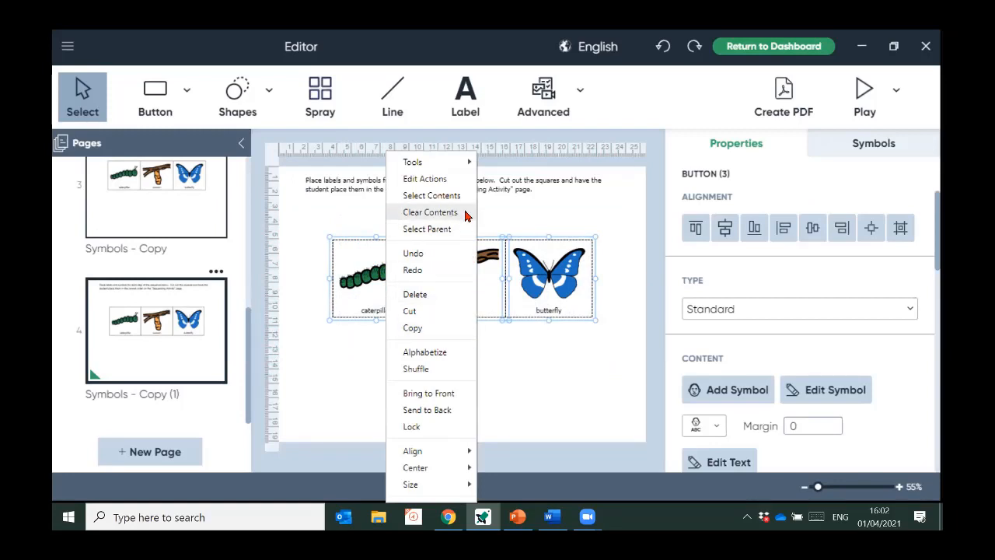
left_click(430, 212)
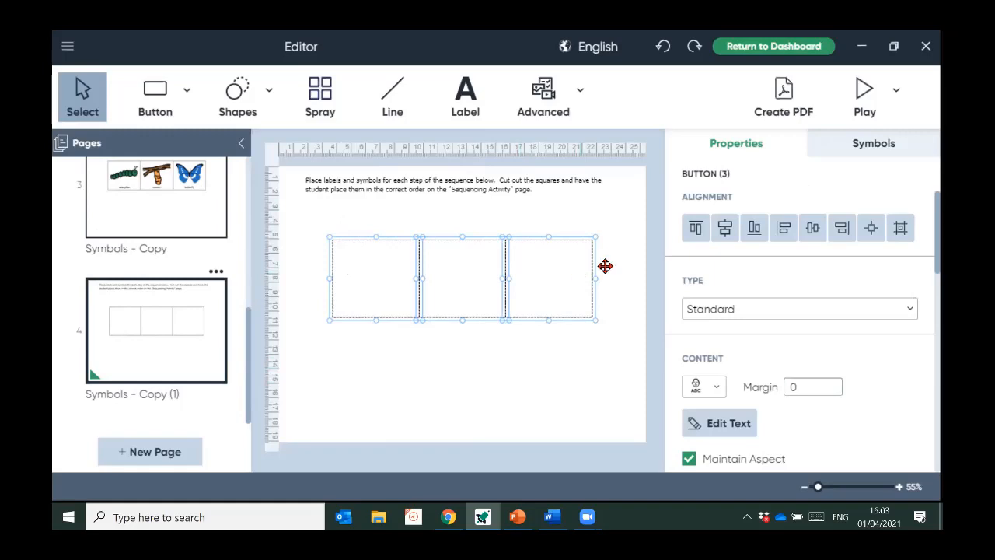
Return to the dashboard to create a new activity from the printable Visual Scenes template "Find the Object", and hide its page list
left_click(752, 53)
left_click(528, 309)
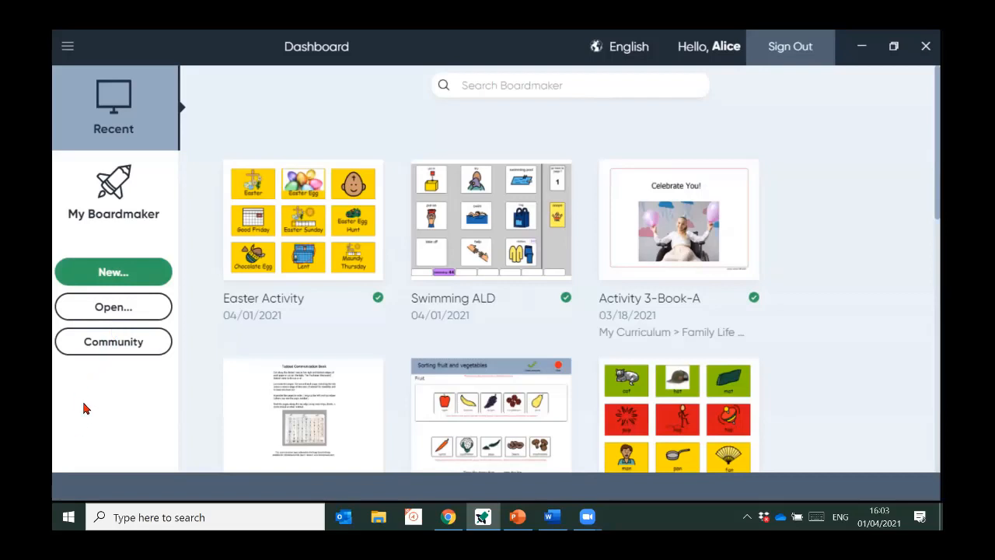
left_click(92, 269)
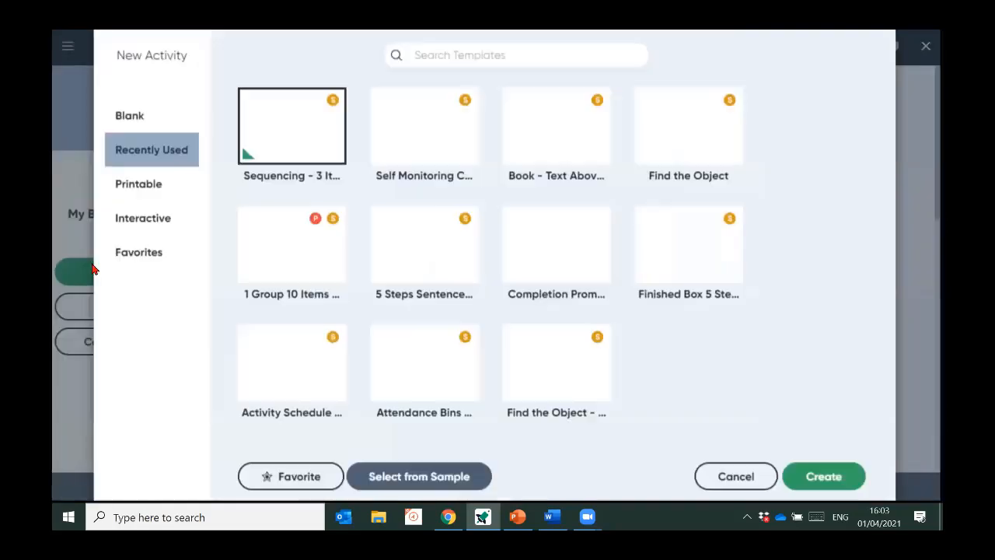
left_click(180, 193)
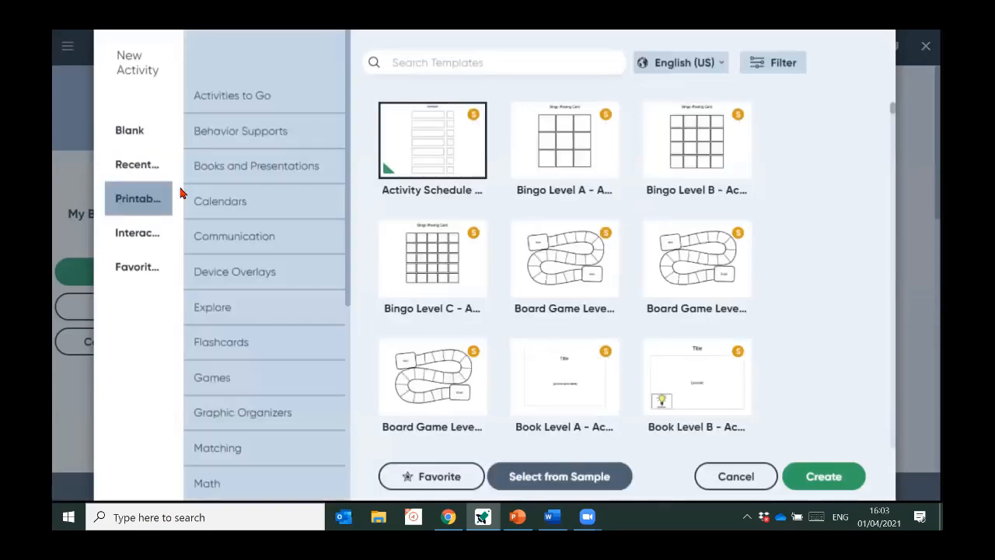
scroll(276, 300, "down", 4)
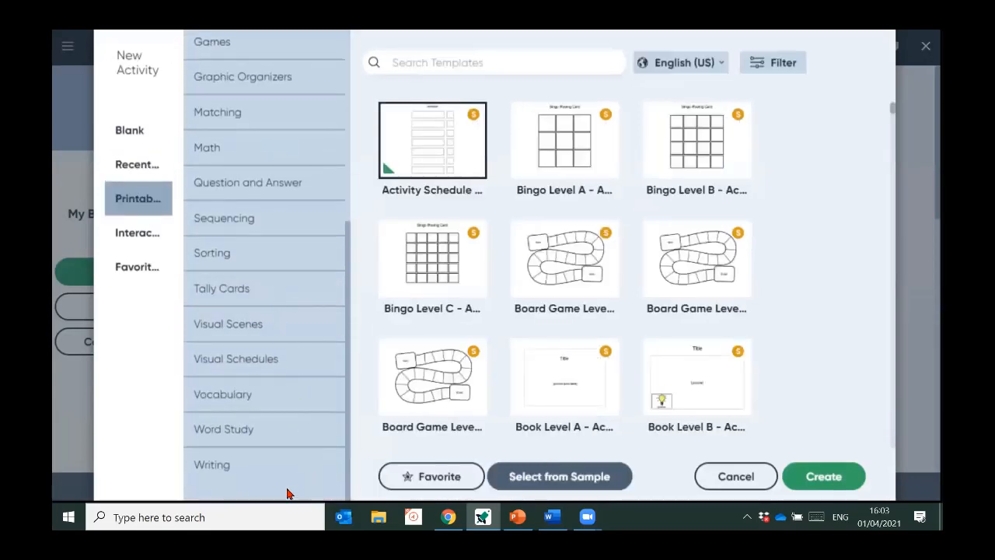
left_click(258, 333)
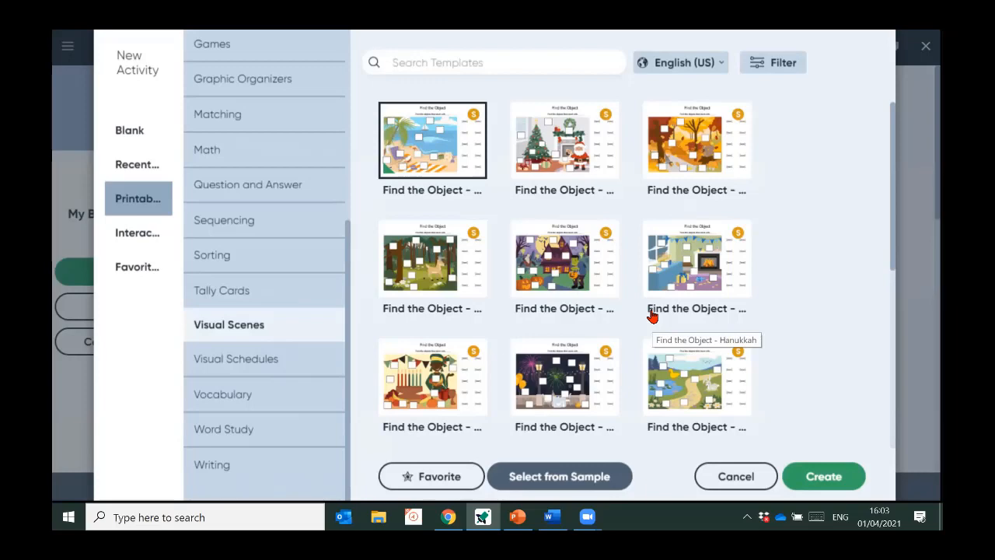
scroll(651, 315, "down", 5)
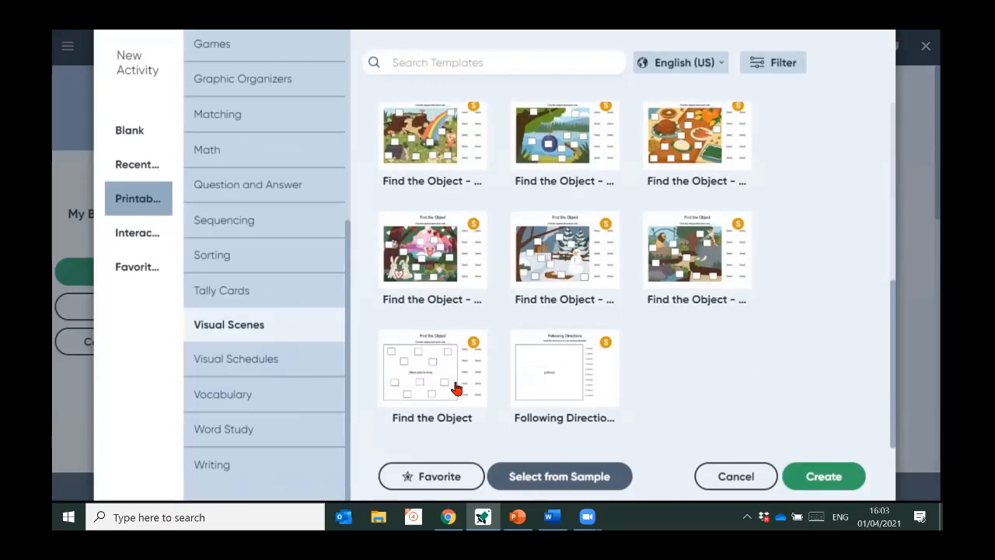
left_click(431, 380)
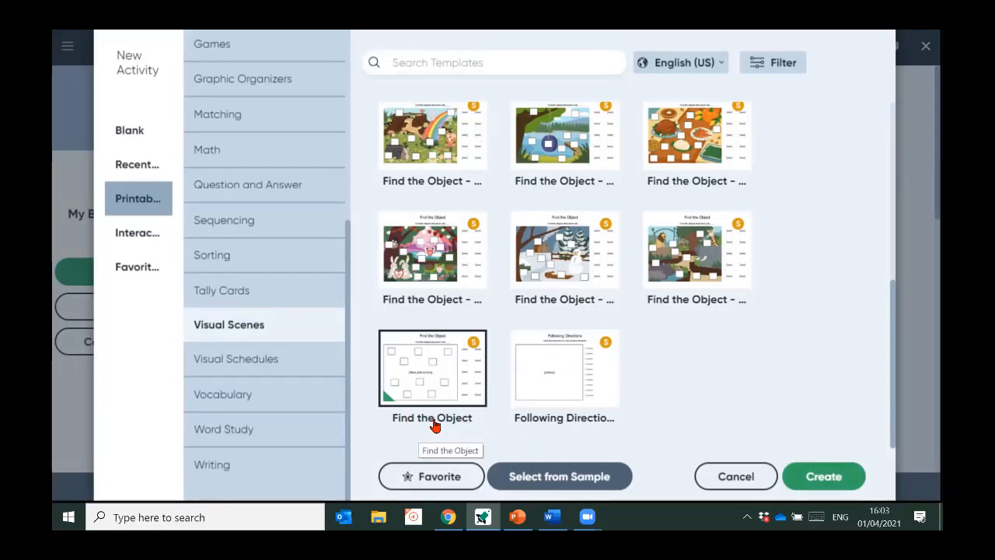
left_click(849, 479)
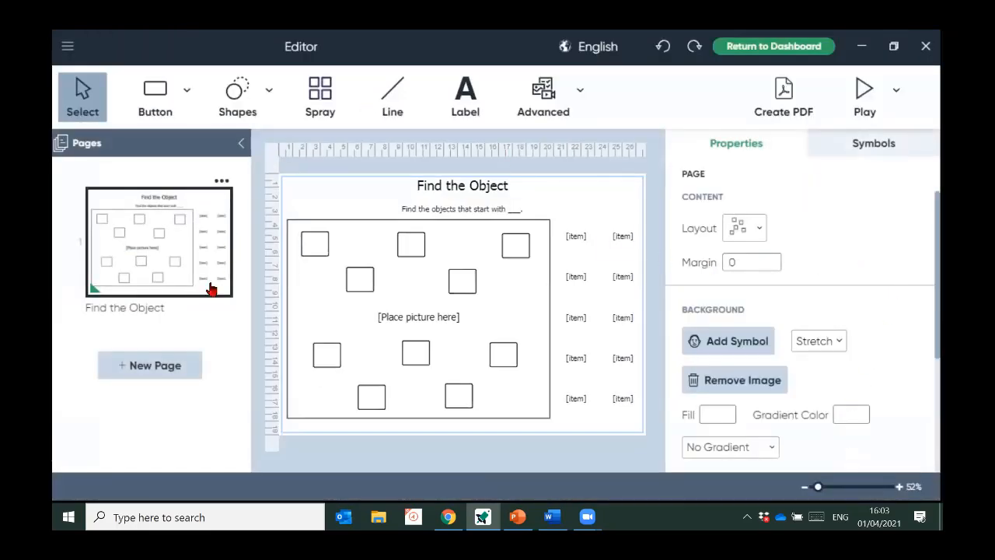
left_click(242, 143)
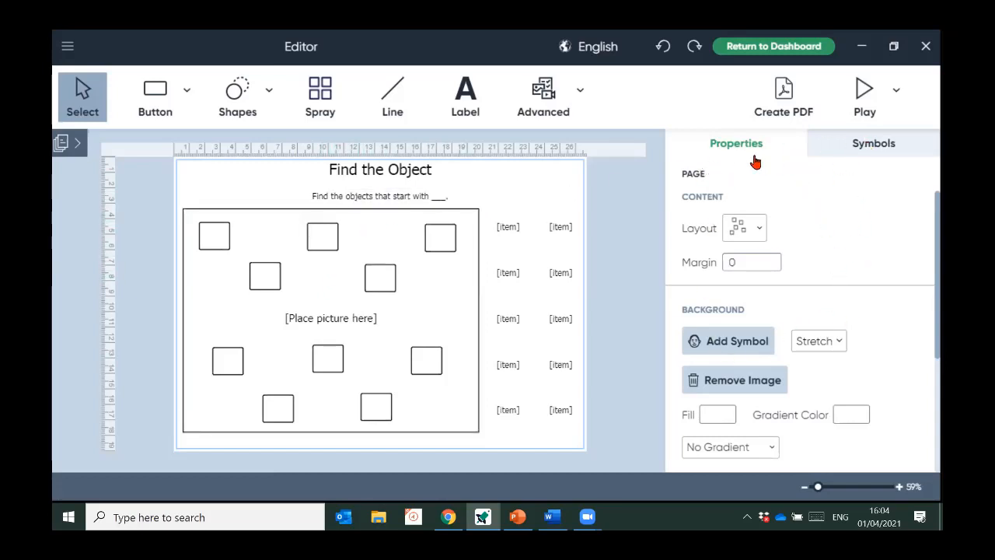
Fill the picture frame with the first "cooking area" image from the Visual Scenes symbol category
left_click(873, 151)
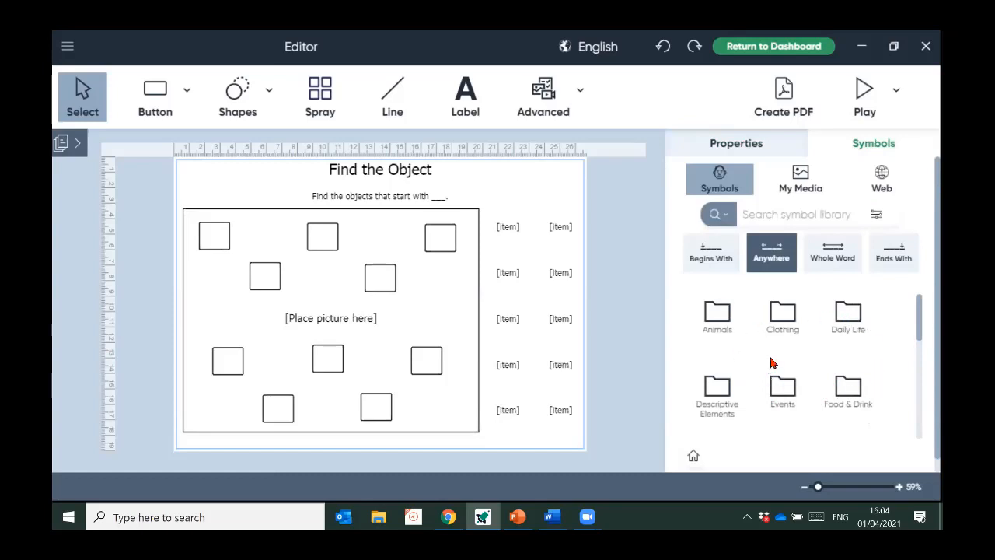
scroll(772, 363, "down", 10)
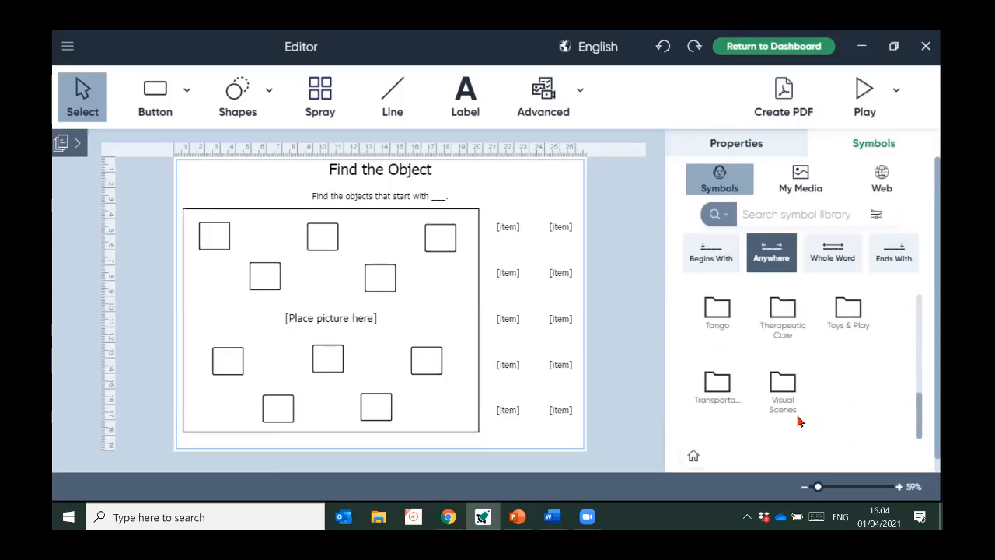
left_click(791, 395)
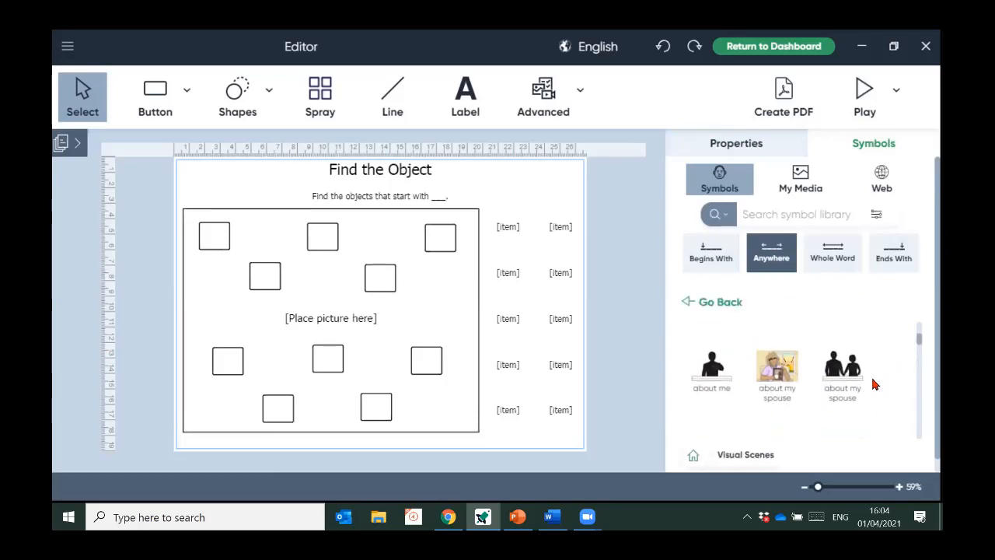
scroll(873, 384, "down", 5)
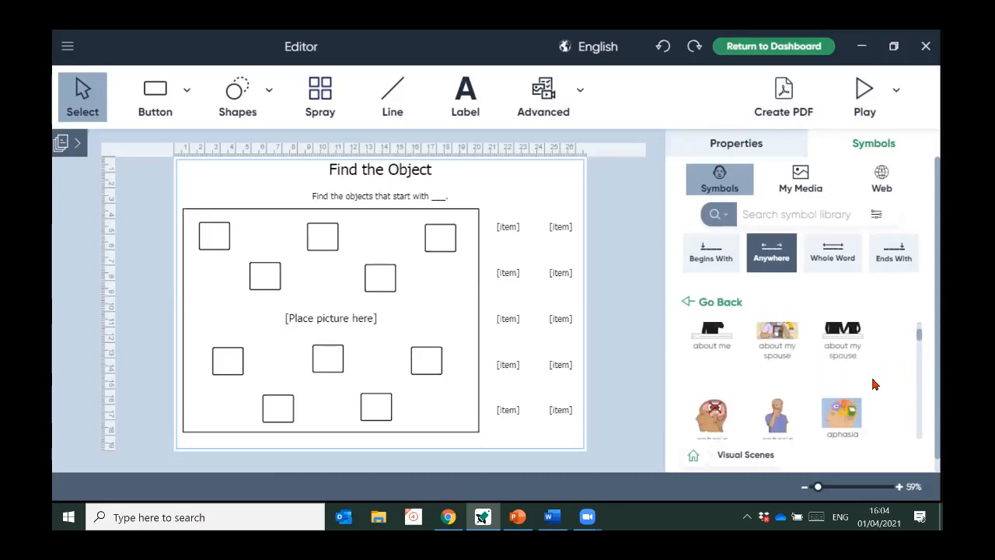
scroll(874, 385, "down", 5)
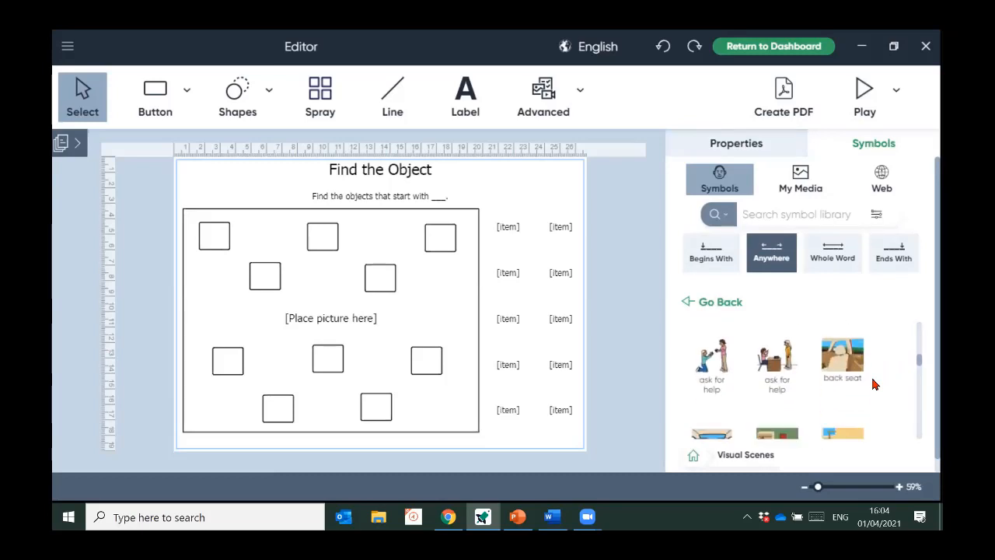
scroll(874, 384, "down", 5)
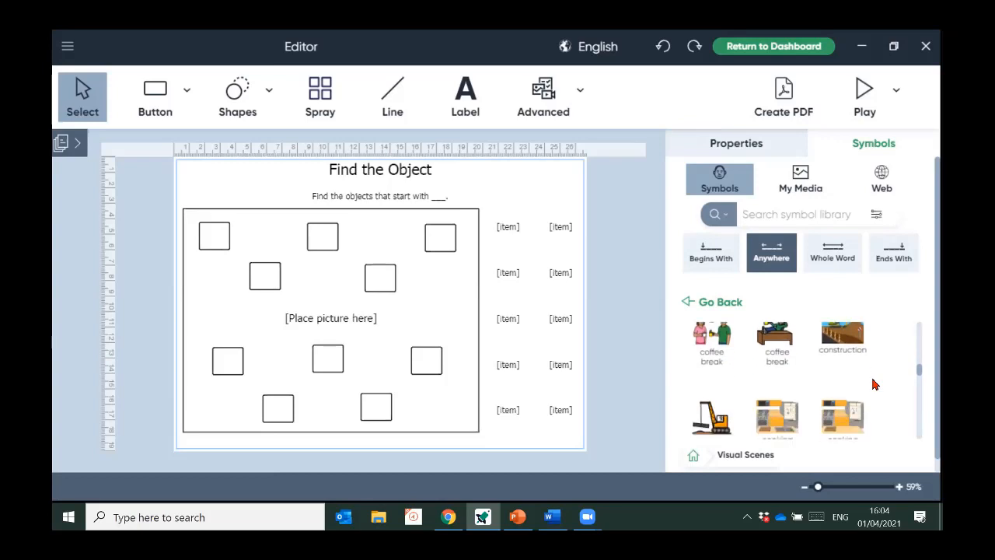
scroll(873, 385, "up", 1)
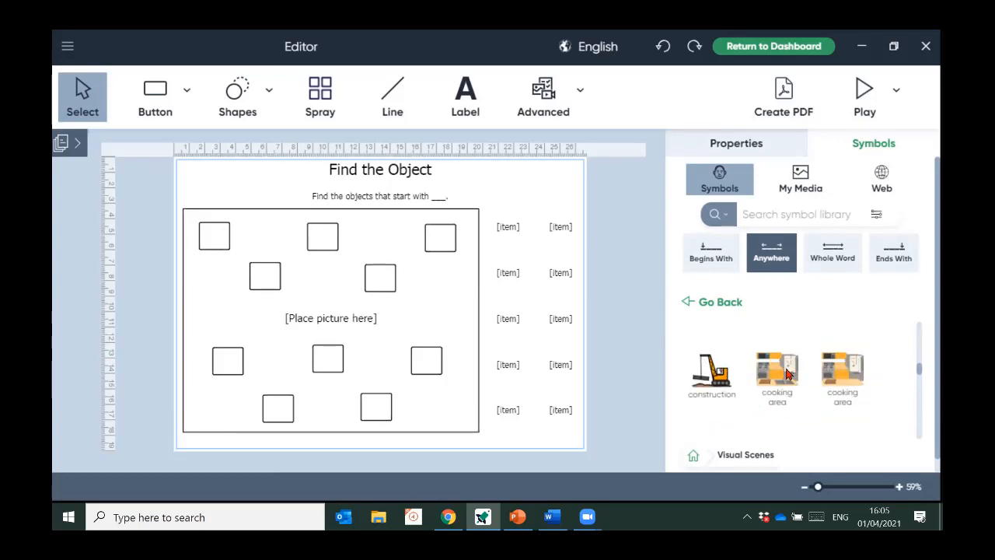
left_click_drag(790, 380, 425, 315)
left_click_drag(355, 353, 335, 318)
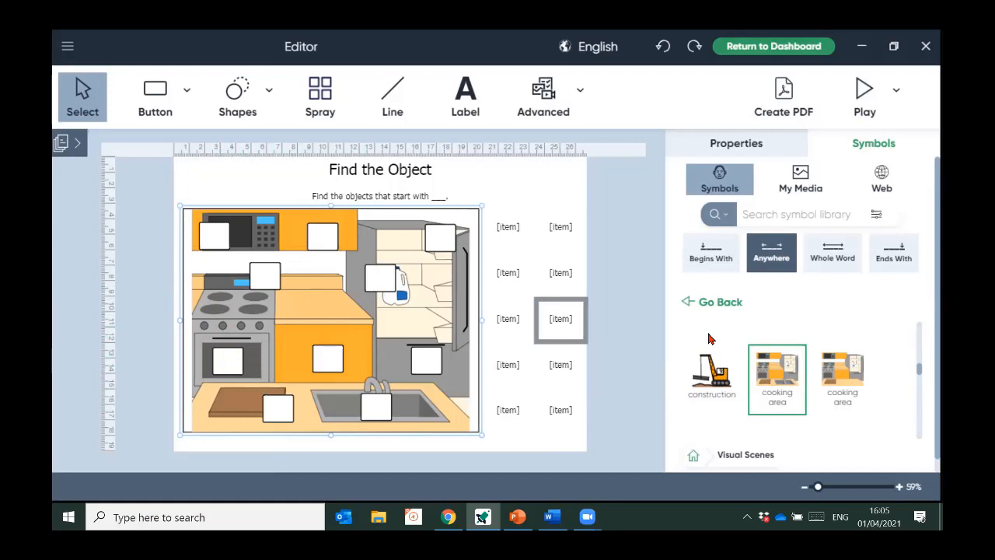
Replace the page title with "Healthy Foods"
left_click(373, 172)
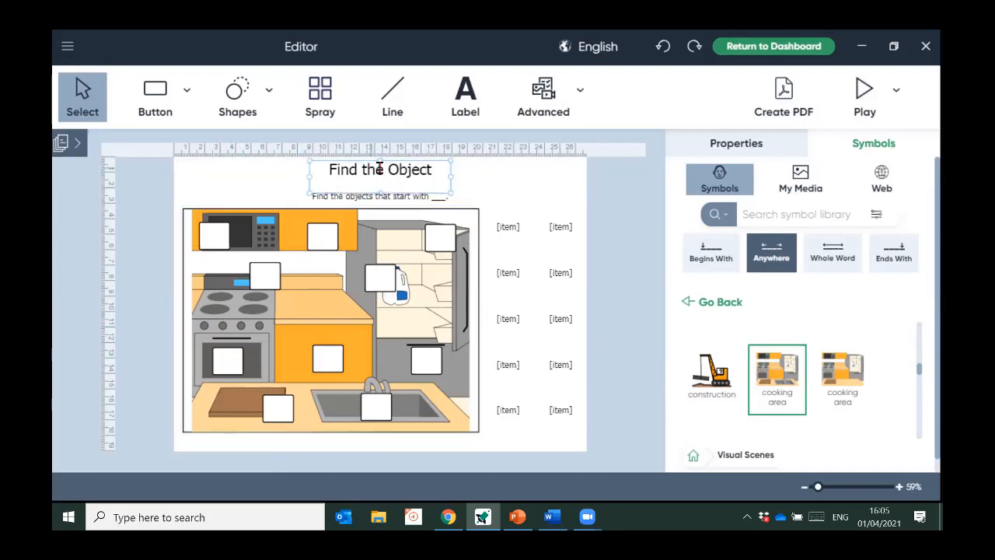
left_click(427, 169)
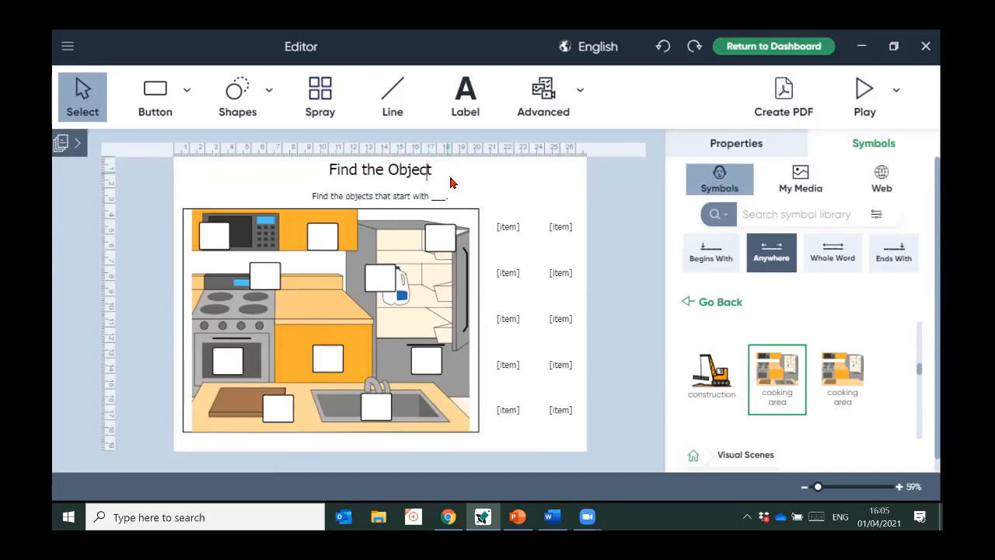
key("BackSpace")
key("BackSpace")
key("BackSpace")
key("BackSpace")
key("BackSpace")
key("BackSpace")
key("BackSpace")
key("BackSpace")
key("BackSpace")
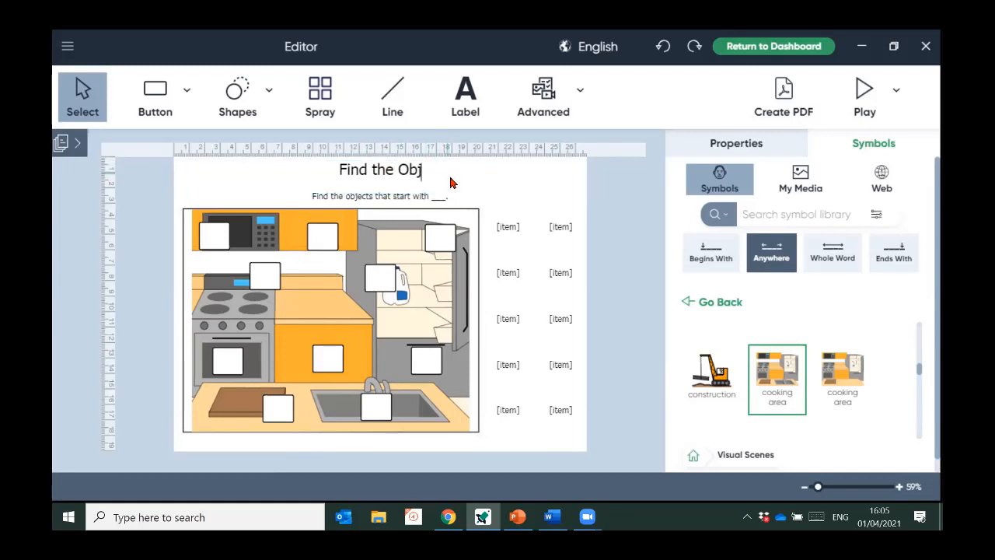
key("BackSpace")
key("BackSpace")
key("BackSpace")
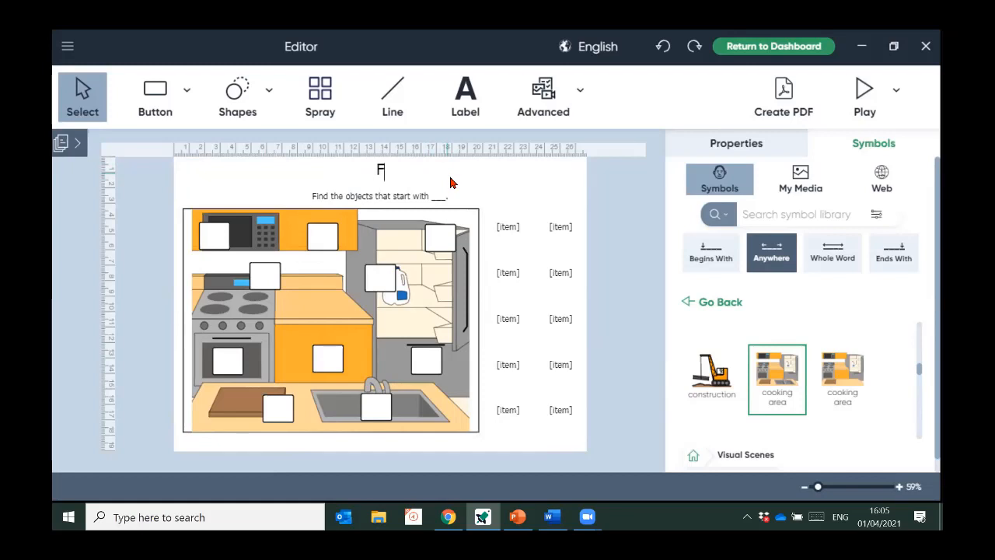
type("Healthy")
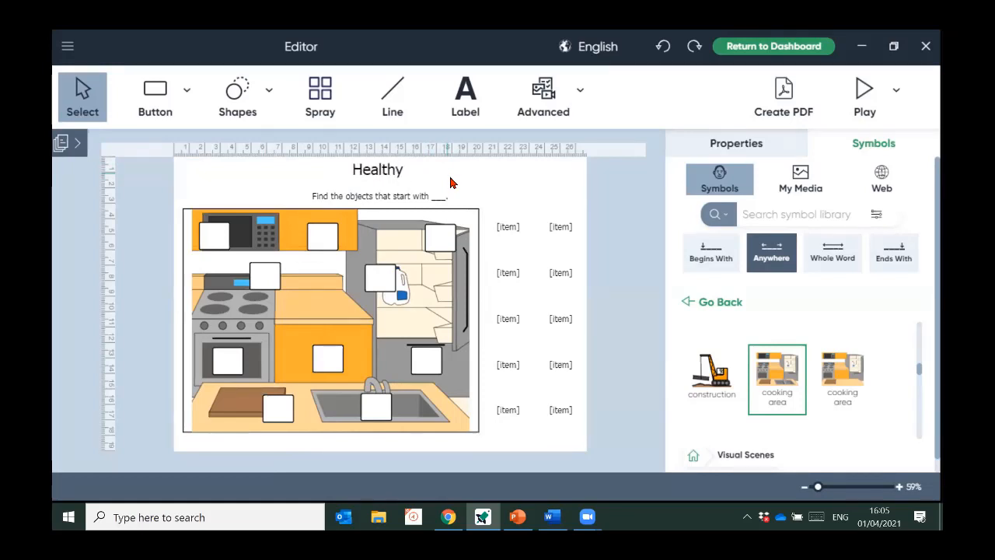
type(" Foods")
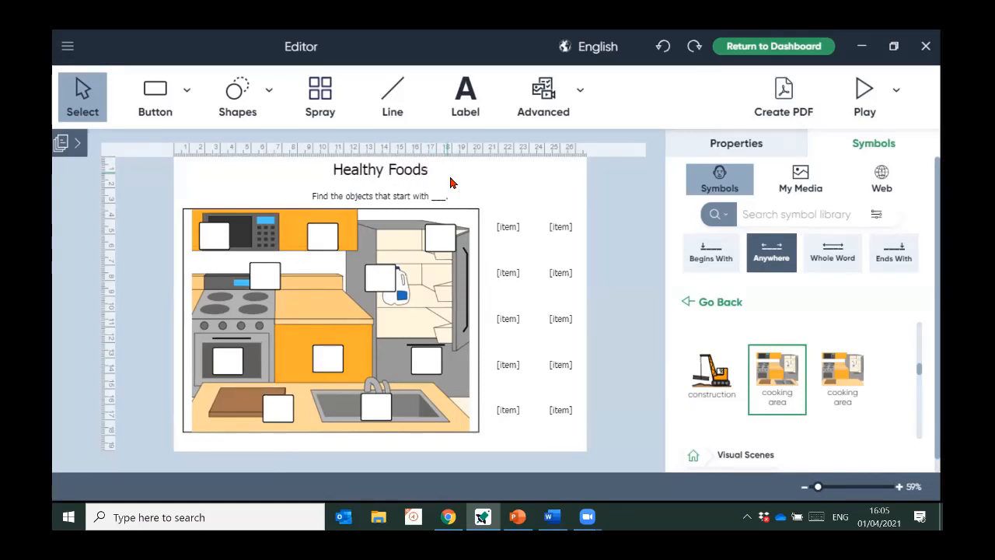
Replace the instruction line under the title with "Colour in the foods that are healthy."
left_click(402, 198)
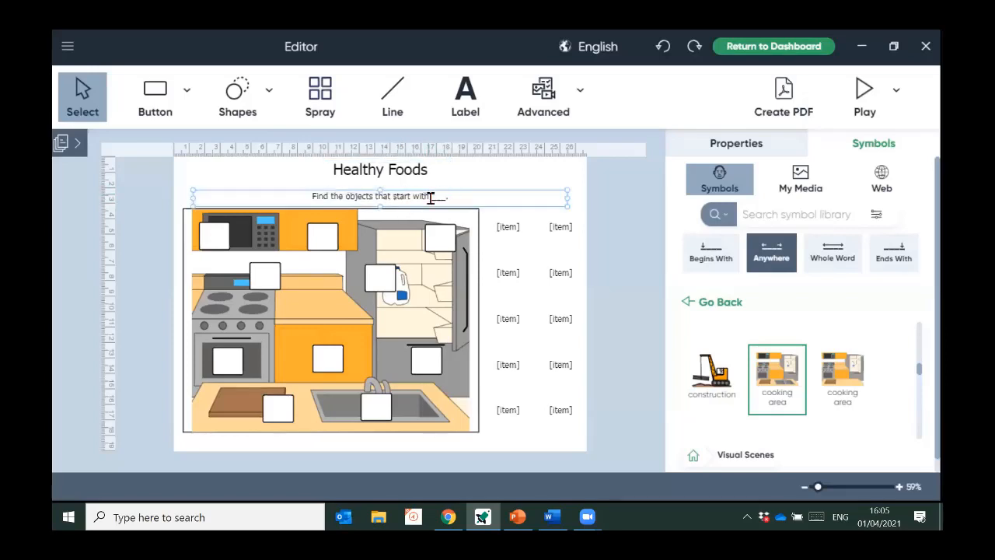
left_click(431, 200)
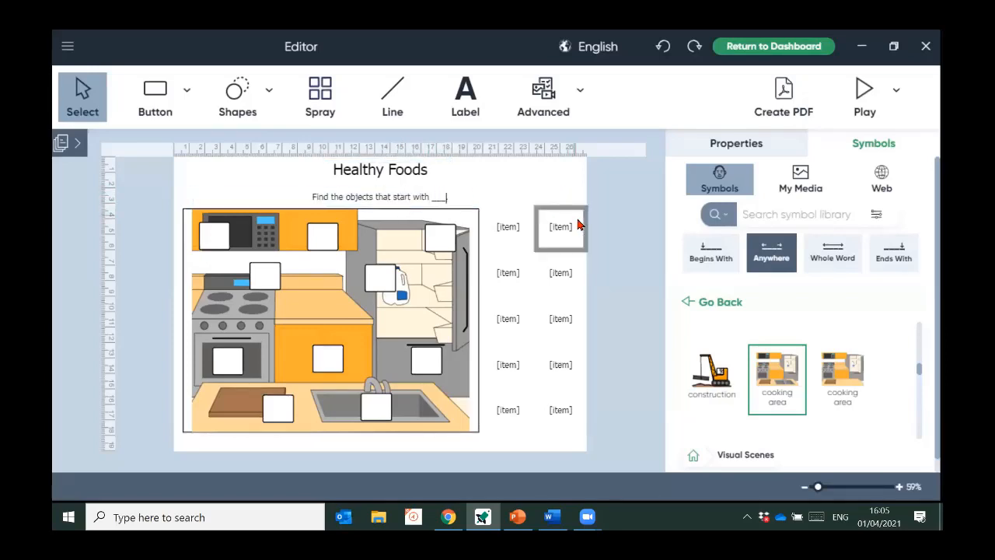
key("BackSpace")
key("BackSpace")
key("BackSpace")
key("BackSpace")
key("BackSpace")
key("BackSpace")
key("BackSpace")
key("BackSpace")
key("BackSpace")
key("BackSpace")
key("BackSpace")
key("BackSpace")
key("BackSpace")
key("BackSpace")
key("BackSpace")
key("BackSpace")
key("BackSpace")
key("BackSpace")
key("BackSpace")
key("BackSpace")
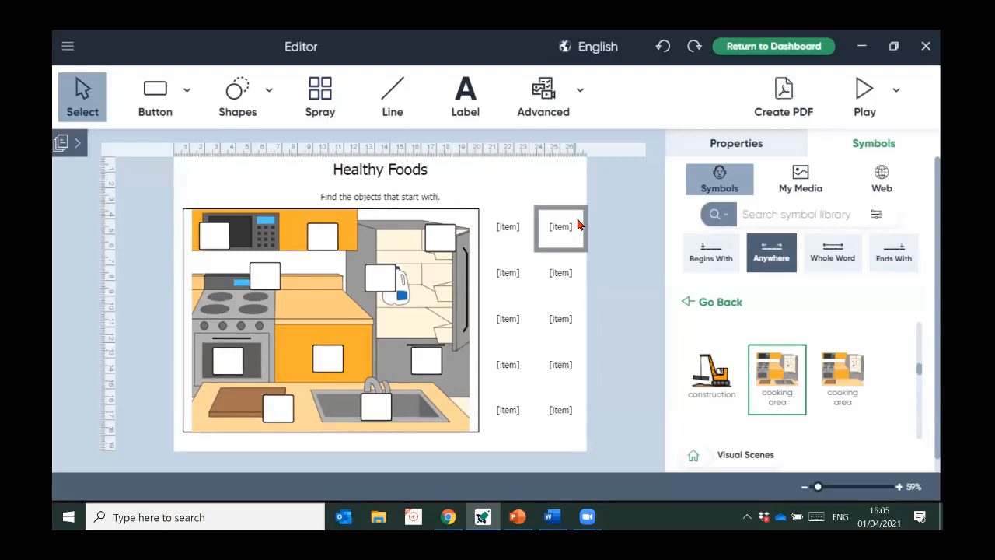
key("BackSpace")
key("BackSpace")
key("BackSpace")
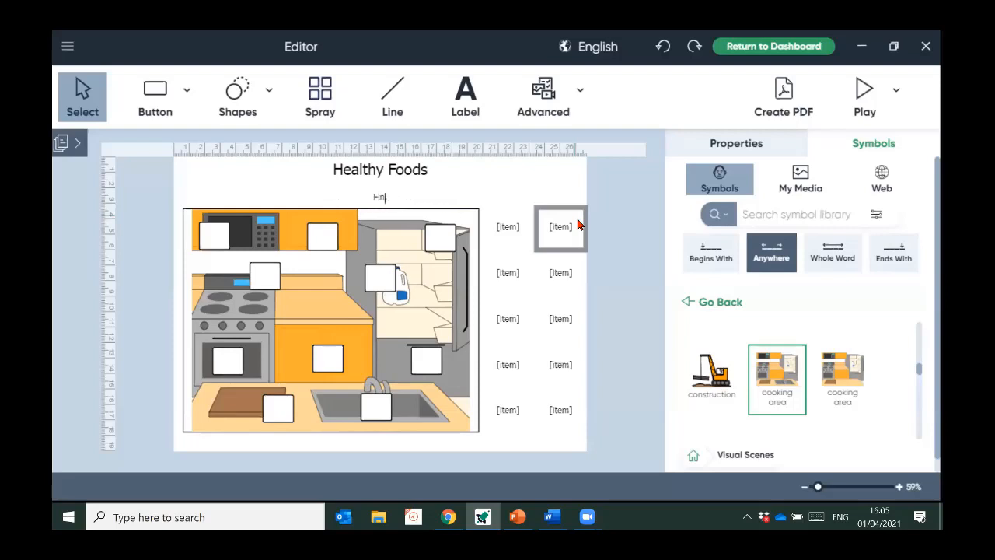
type("Colour in the foods that are healthy")
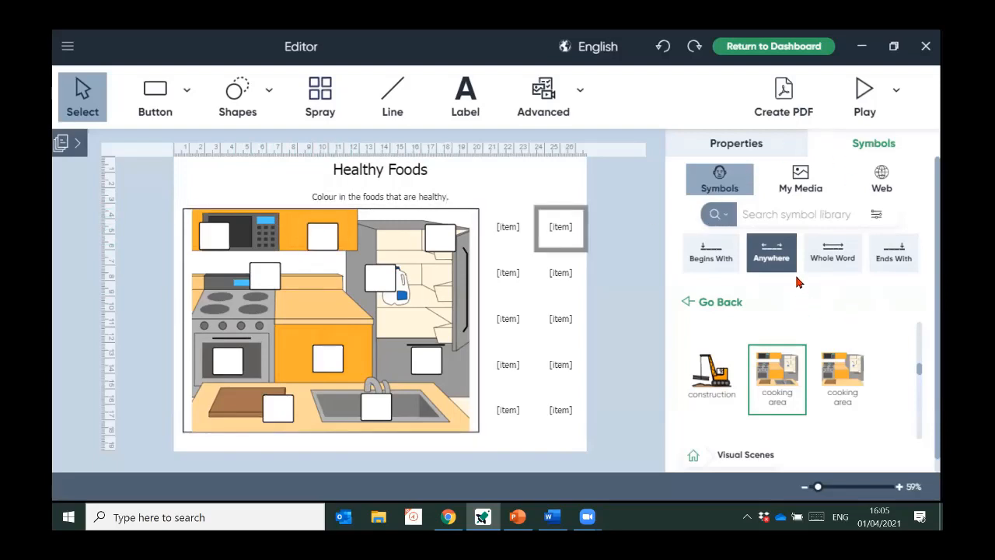
Leave the Visual Scenes symbols and open the Snacks & Sweets category within Food & Drink
left_click(720, 303)
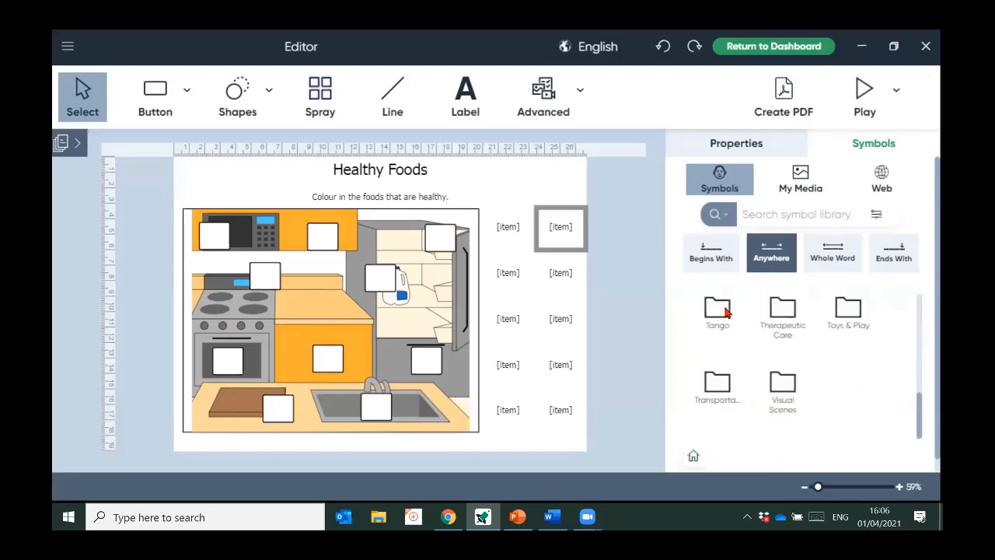
scroll(815, 377, "up", 10)
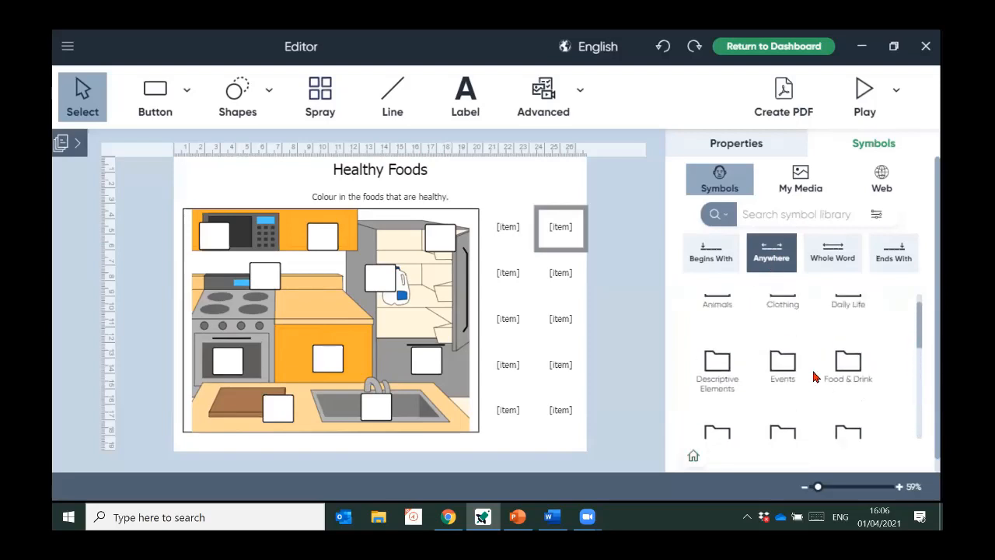
scroll(814, 377, "up", 1)
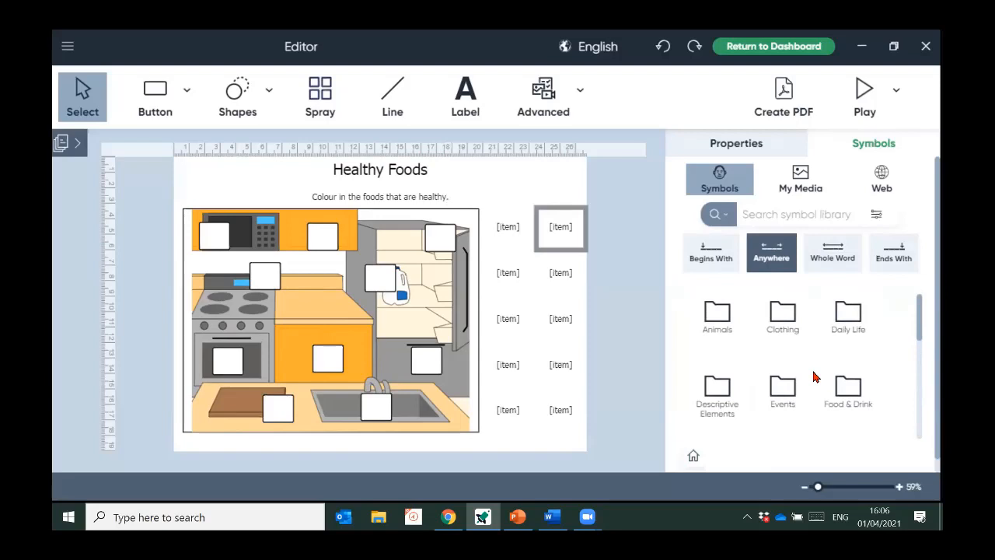
left_click(851, 398)
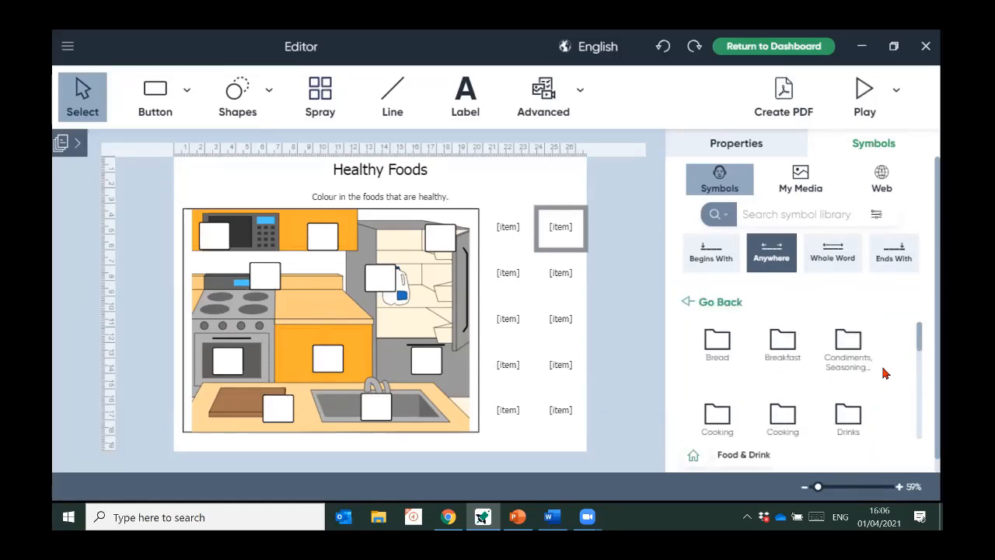
scroll(884, 373, "down", 4)
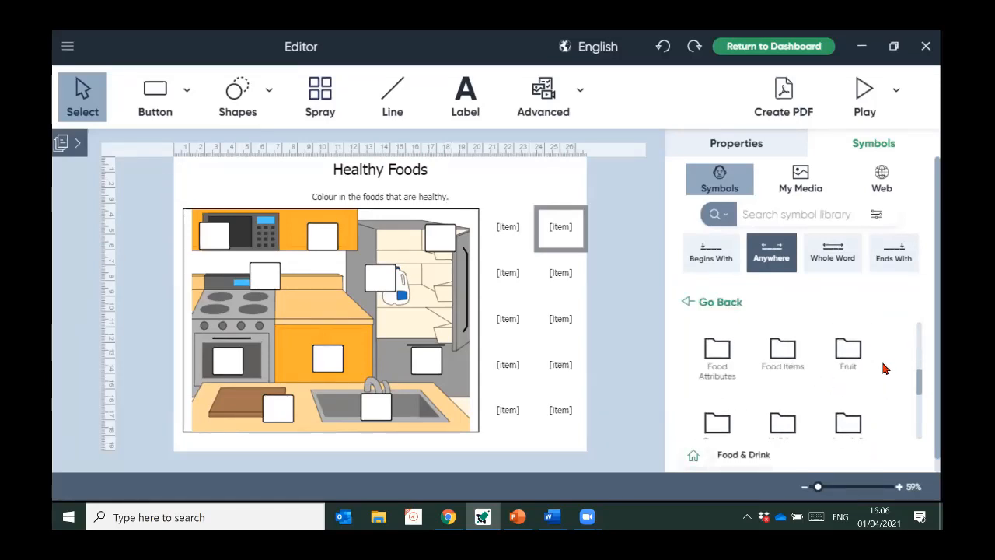
scroll(884, 368, "down", 3)
scroll(884, 367, "up", 1)
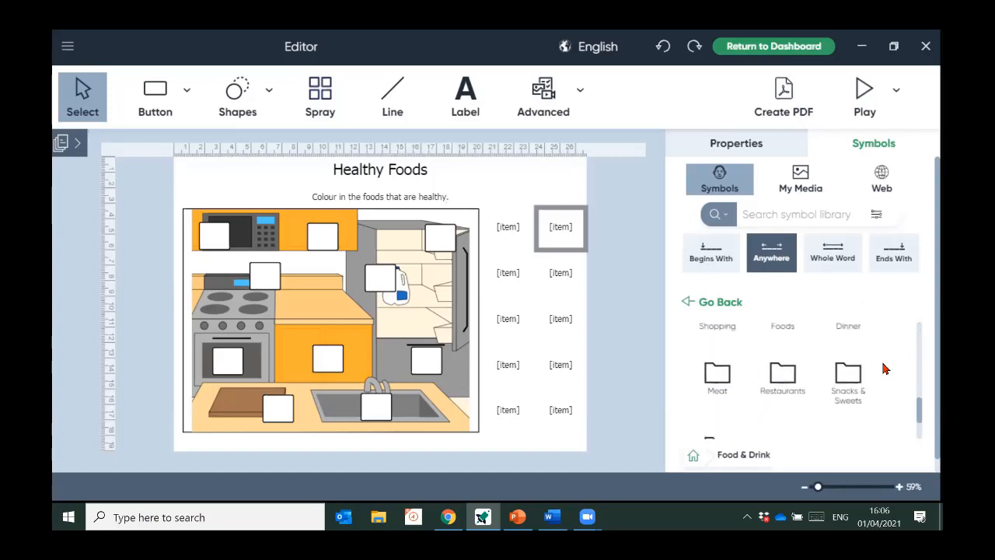
left_click(848, 381)
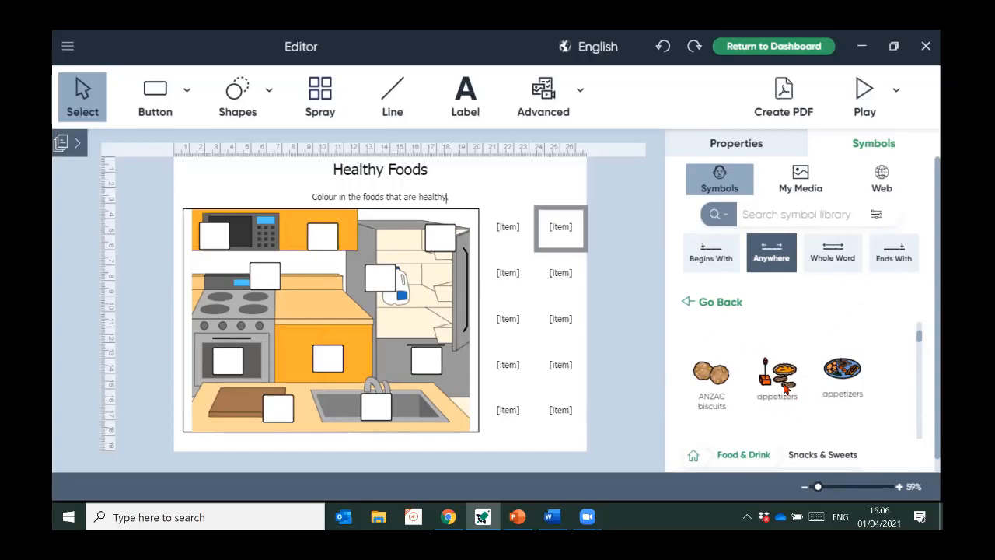
Filter the symbol library to show symbols in Black & White
left_click(878, 215)
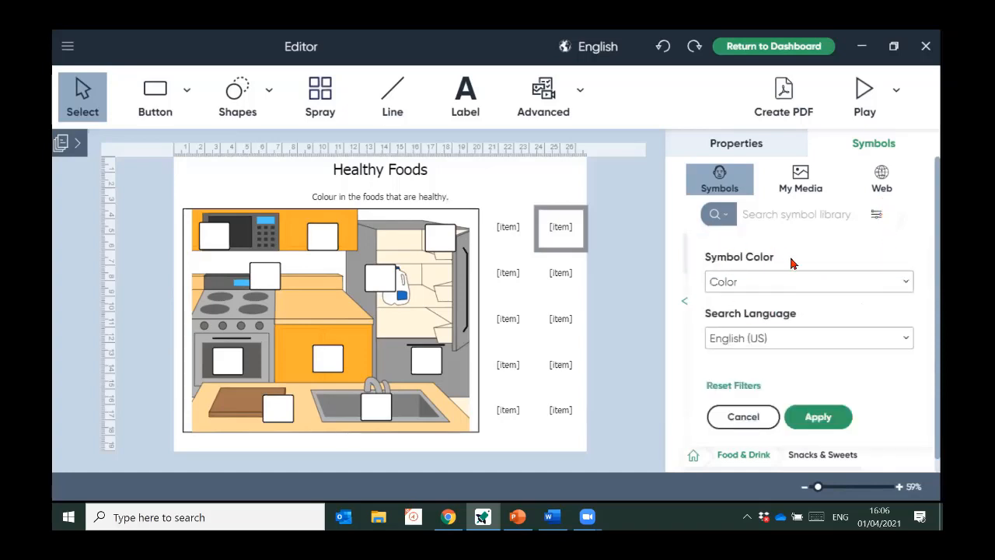
left_click(774, 280)
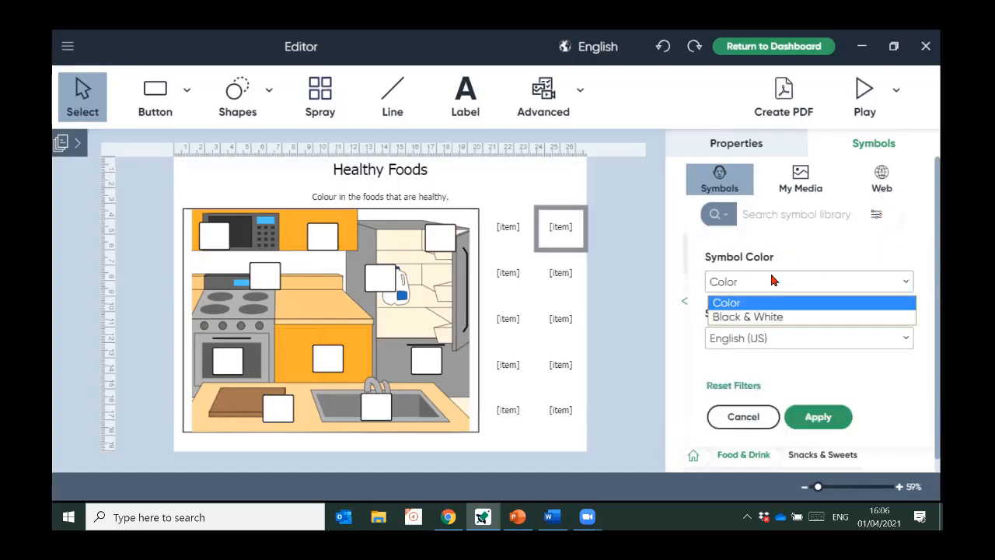
left_click(807, 319)
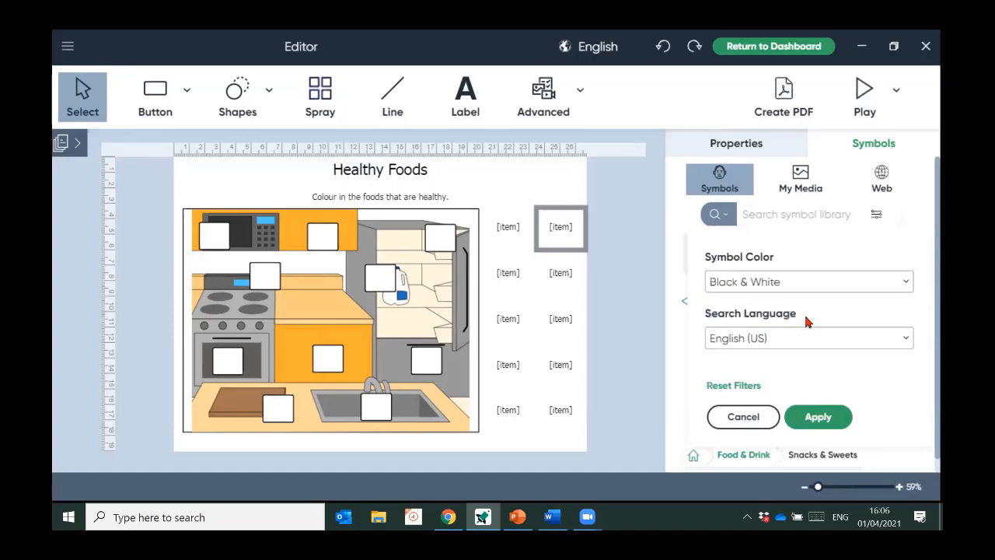
left_click(818, 418)
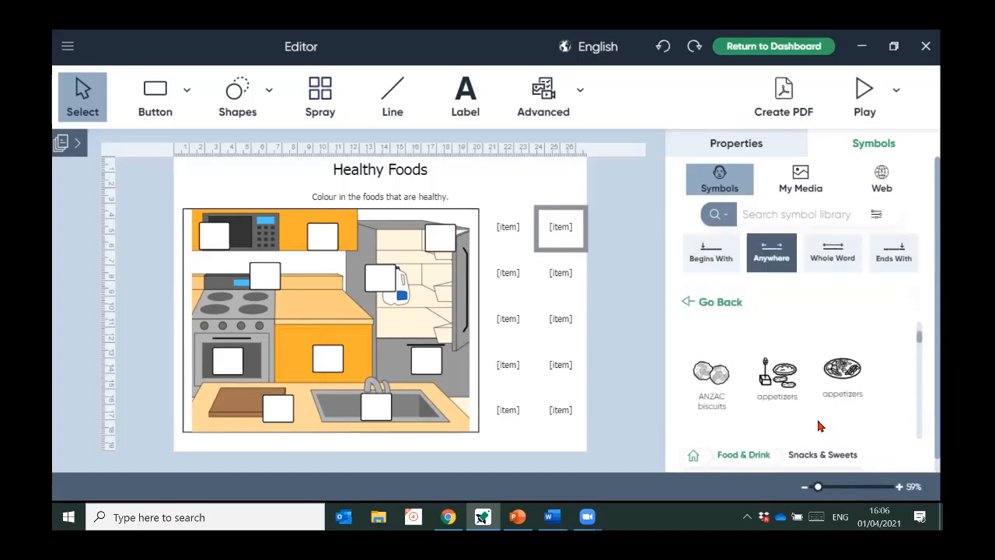
Put the "apple slices" symbol on the square beside the chopping board, replacing that button's existing contents
scroll(808, 388, "down", 1)
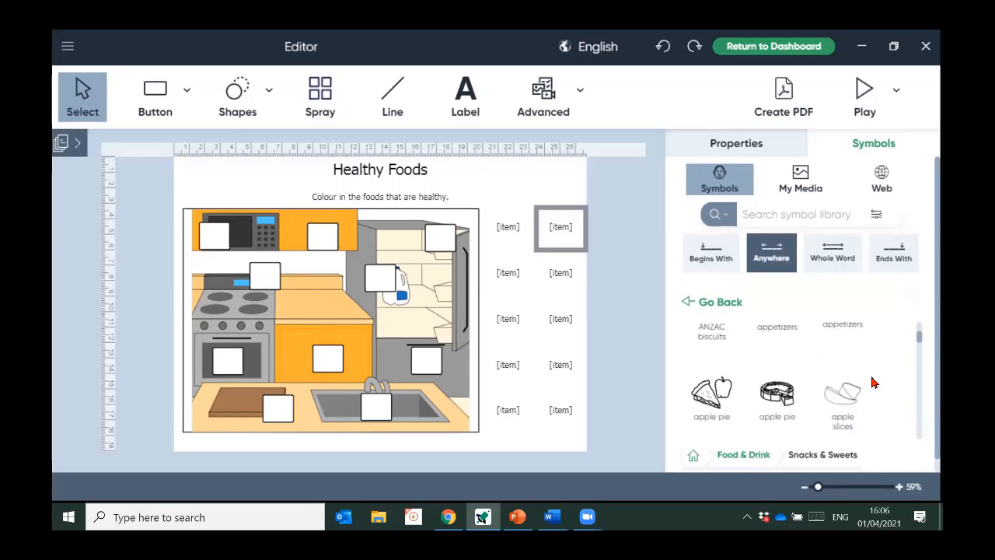
scroll(855, 371, "down", 1)
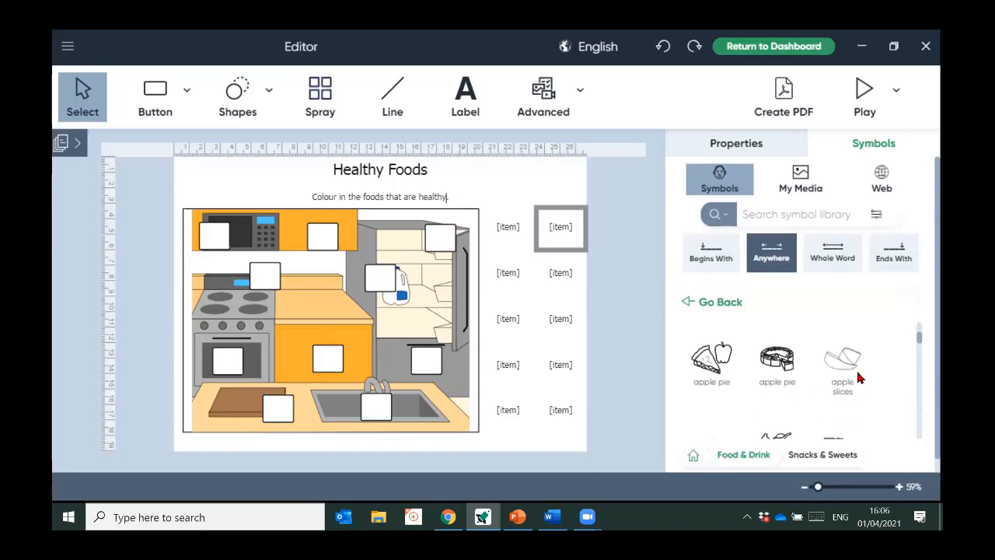
scroll(862, 382, "up", 1)
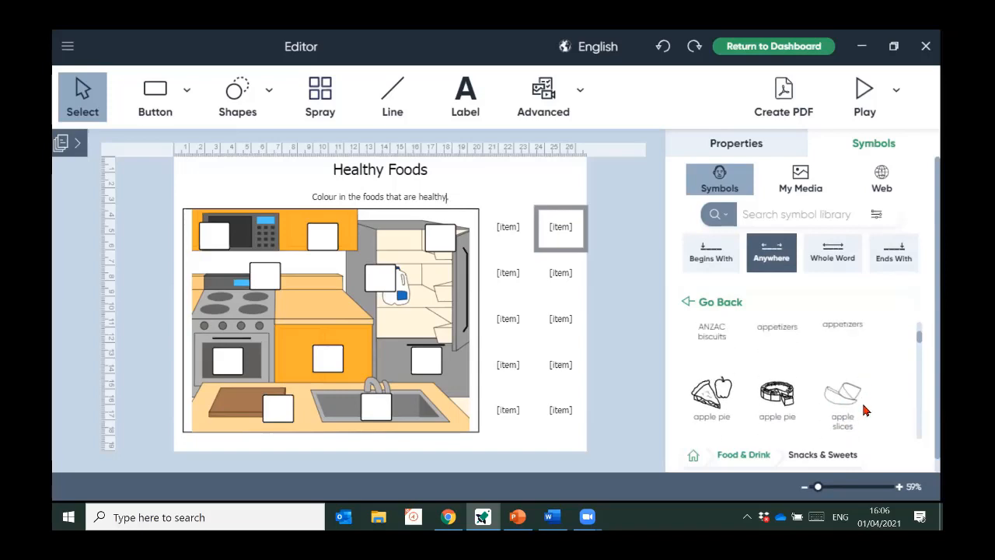
left_click_drag(848, 411, 284, 422)
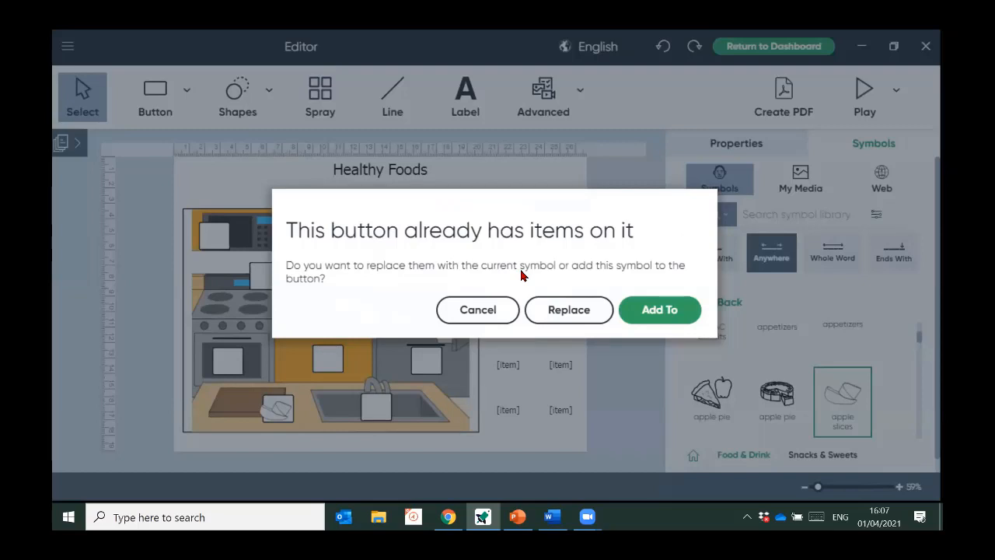
left_click(565, 312)
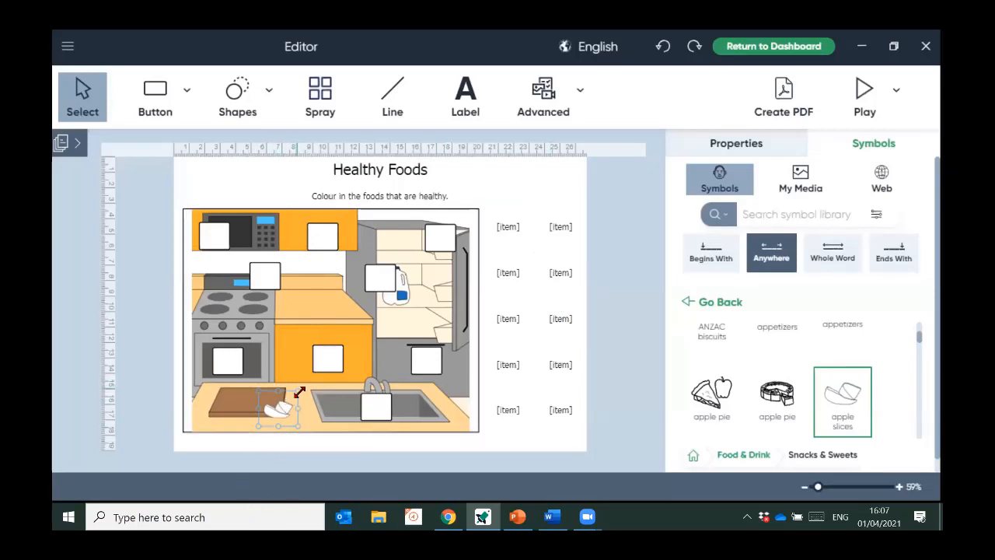
Enlarge the apple slices symbol slightly and move it onto the chopping board
left_click_drag(298, 391, 307, 380)
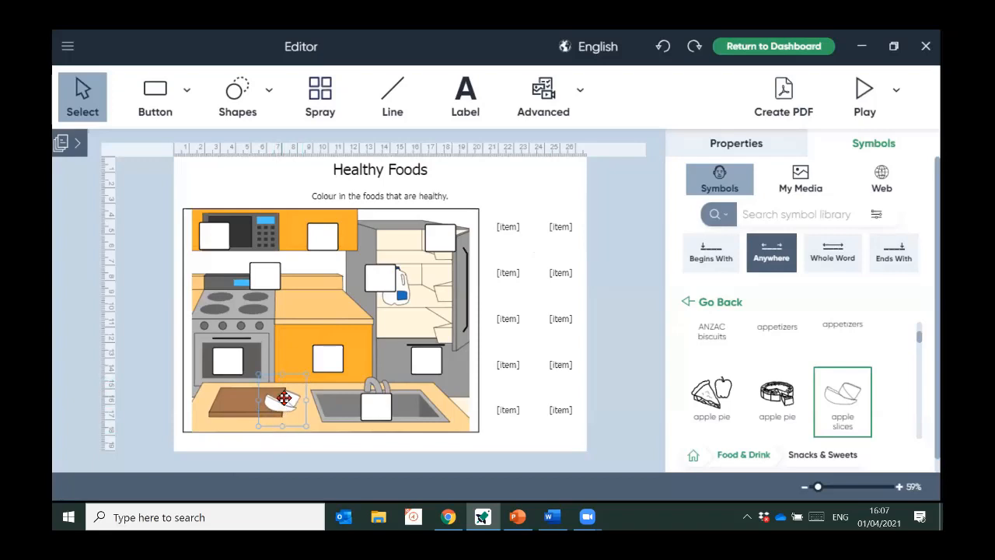
left_click_drag(285, 398, 258, 397)
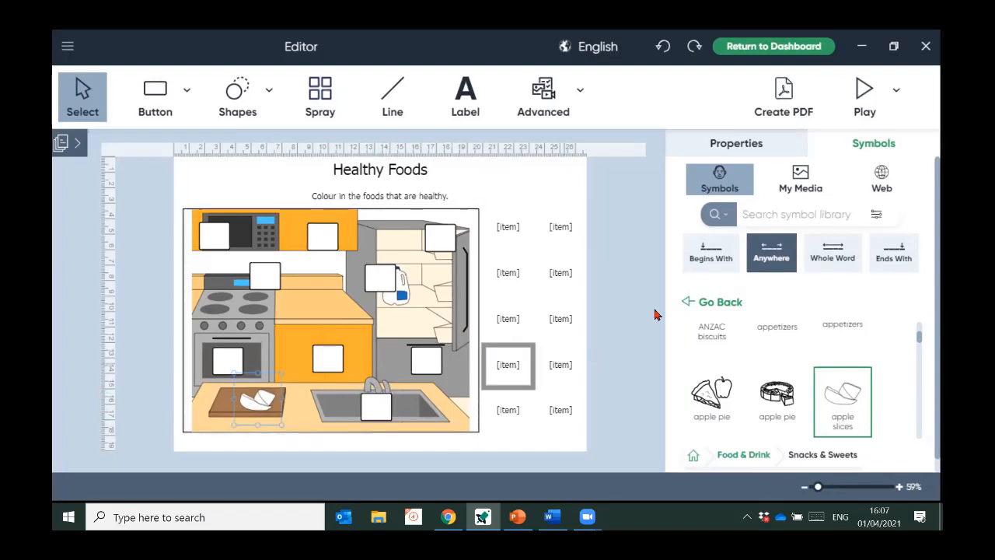
Replace the square on the lower orange cupboard with the "baked goods" symbol and move it up onto the worktop beside the cooker
scroll(856, 404, "down", 3)
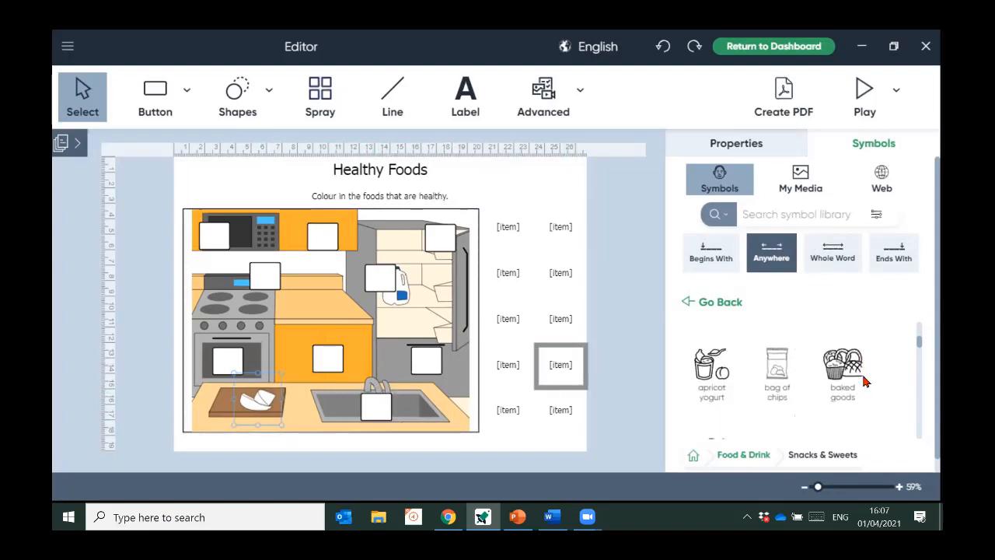
scroll(863, 381, "up", 2)
left_click_drag(848, 375, 333, 378)
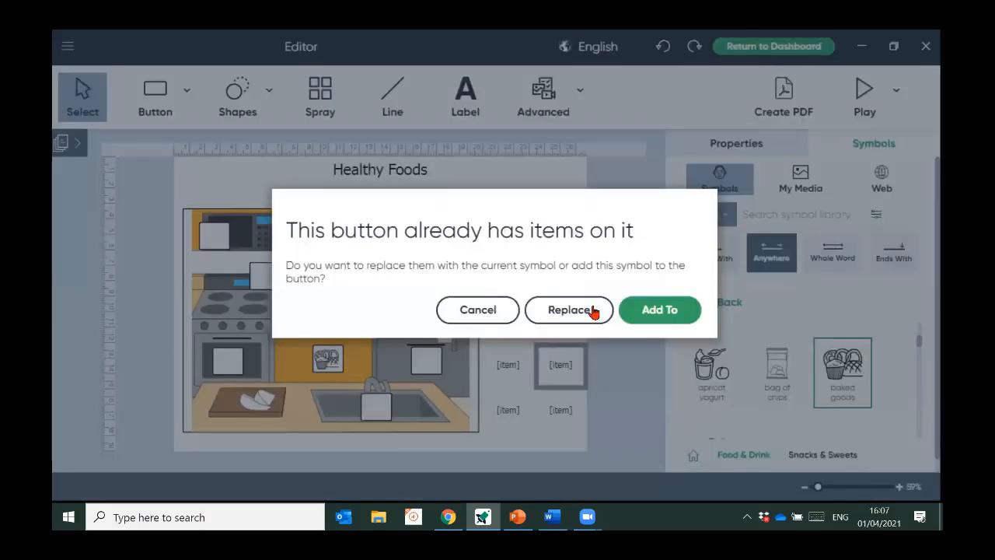
left_click(594, 311)
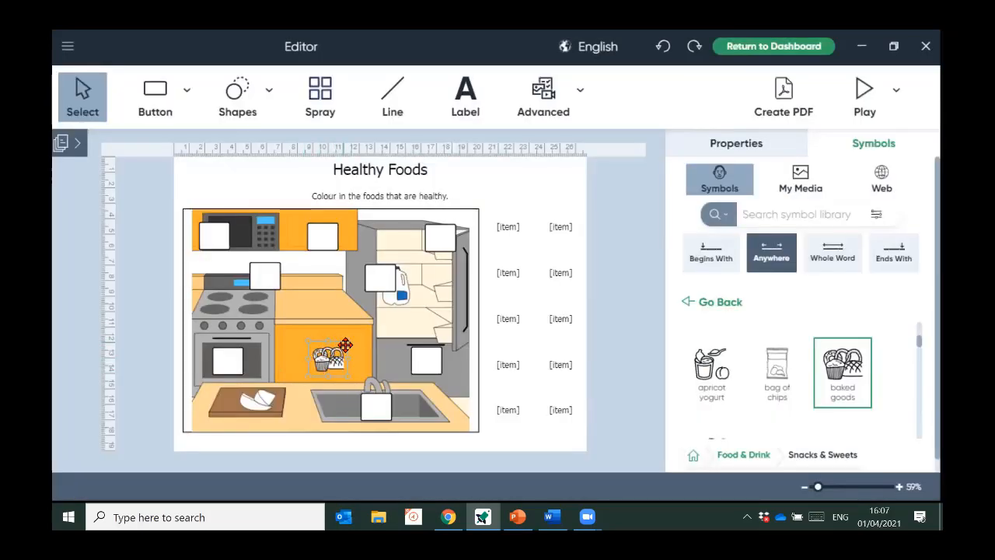
left_click_drag(336, 352, 327, 290)
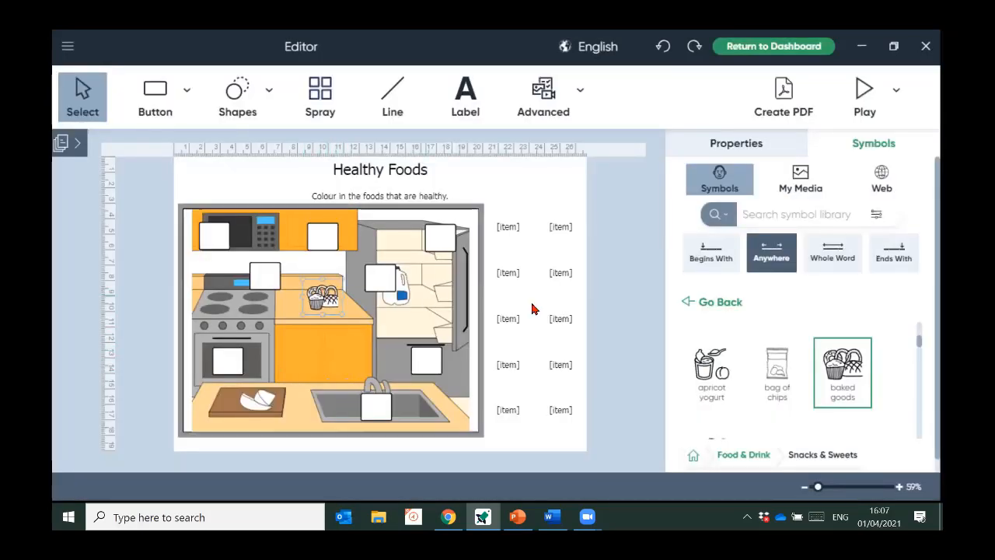
Put the "bag of chips" symbol on the oven door's square, replacing that button's existing contents
left_click(775, 365)
left_click_drag(774, 366, 228, 370)
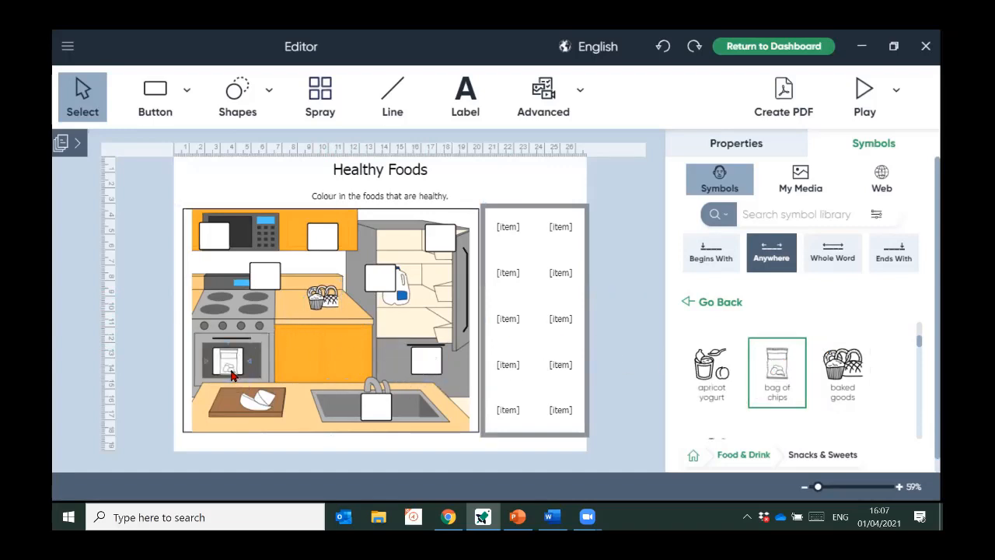
left_click(583, 319)
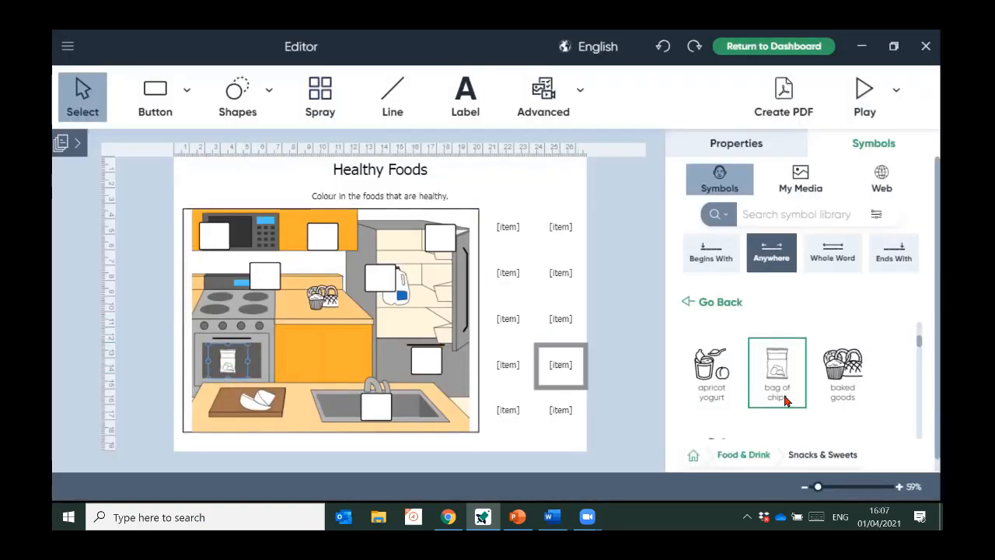
scroll(850, 359, "down", 4)
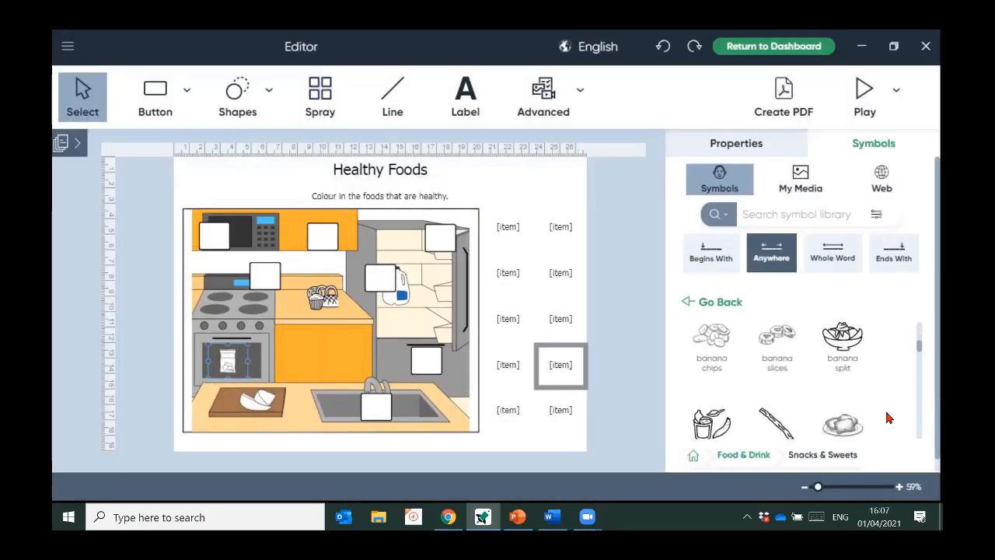
scroll(882, 416, "down", 1)
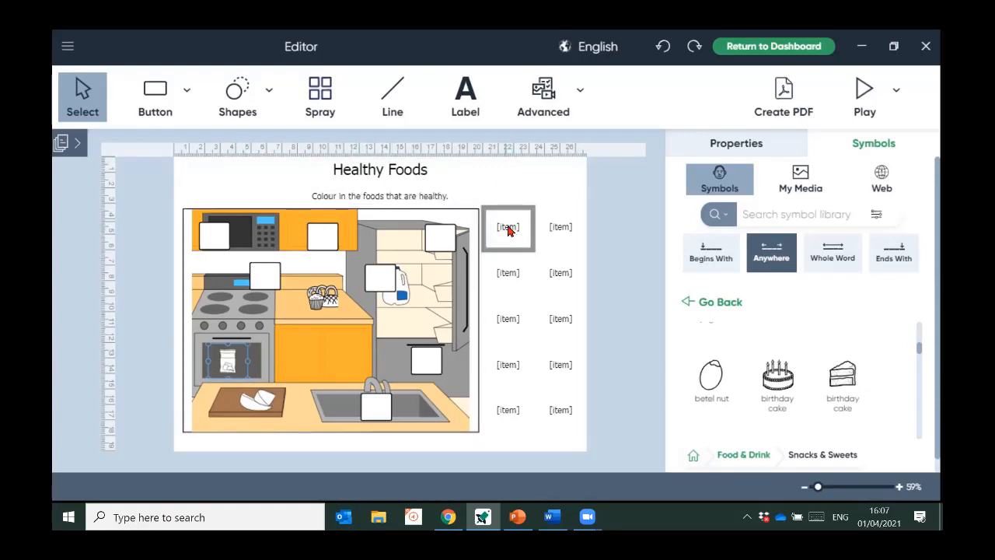
left_click(507, 225)
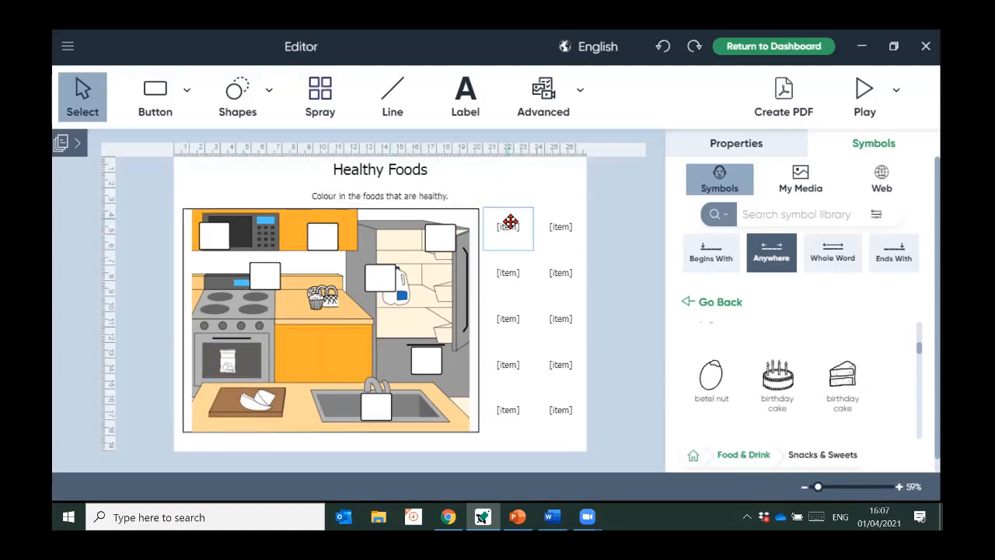
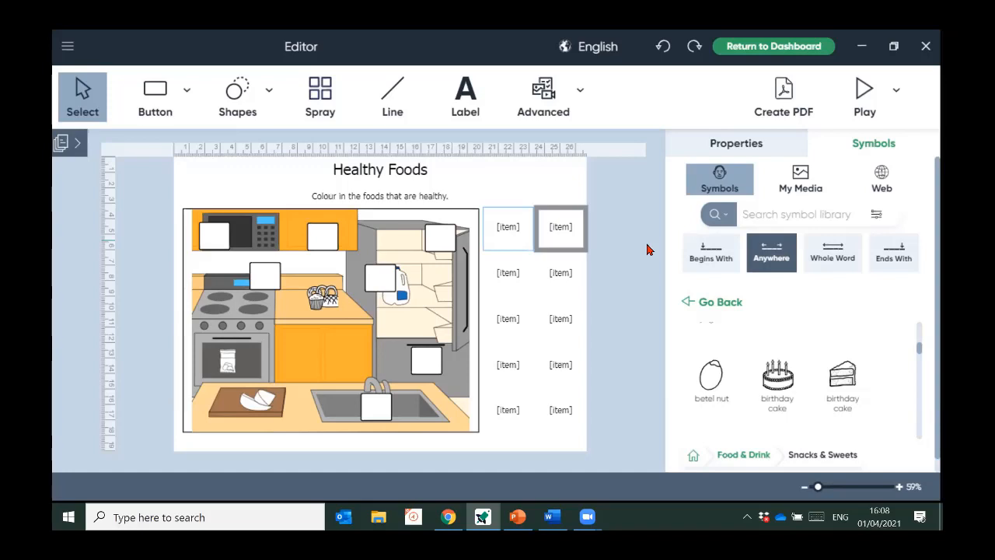
Return to the dashboard without saving and create a printable activity from the first "Book - Text Above" template in Books and Presentations
left_click(800, 51)
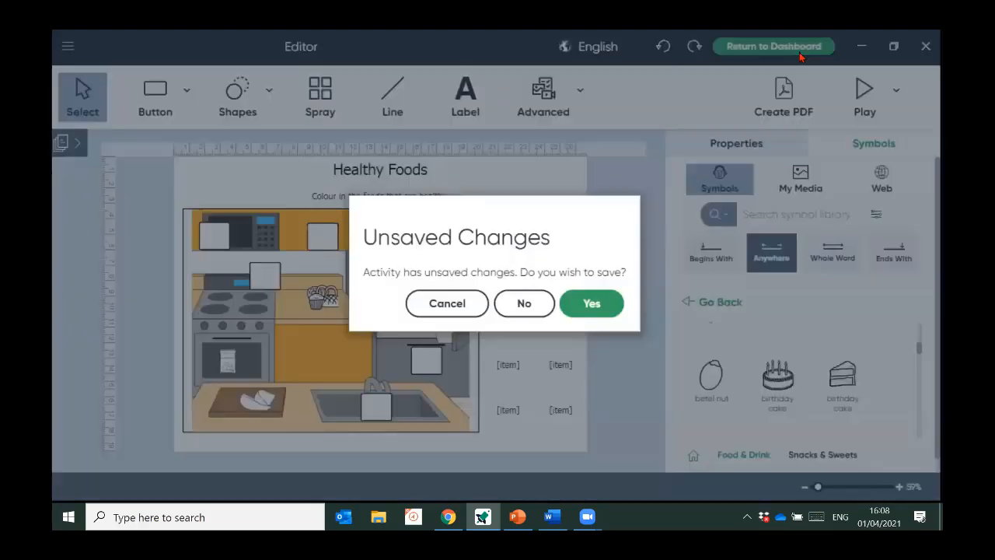
left_click(539, 311)
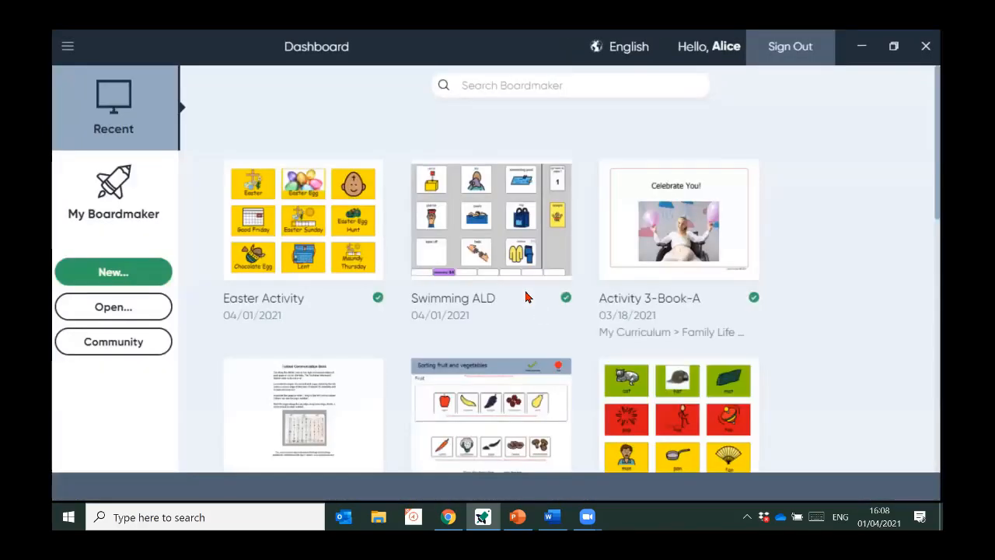
left_click(141, 268)
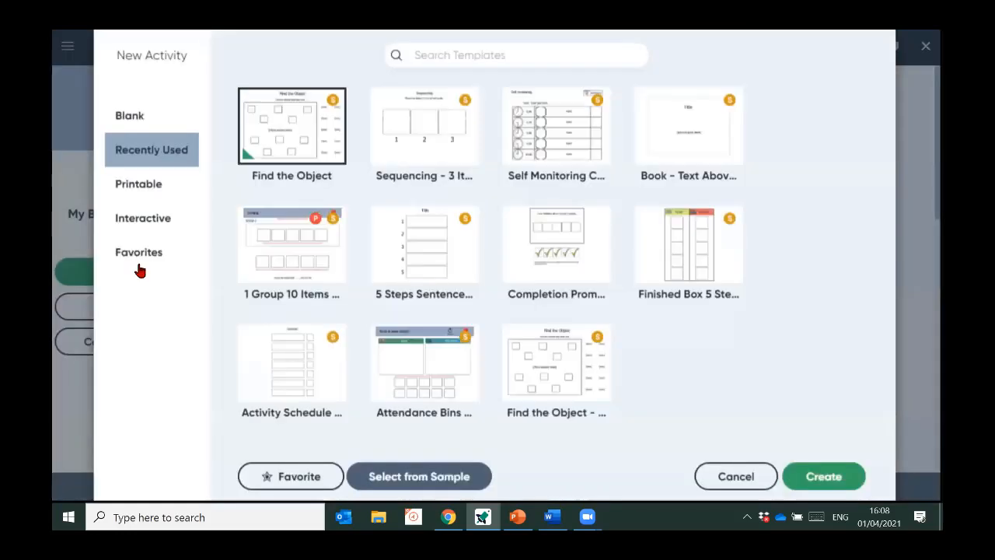
left_click(140, 185)
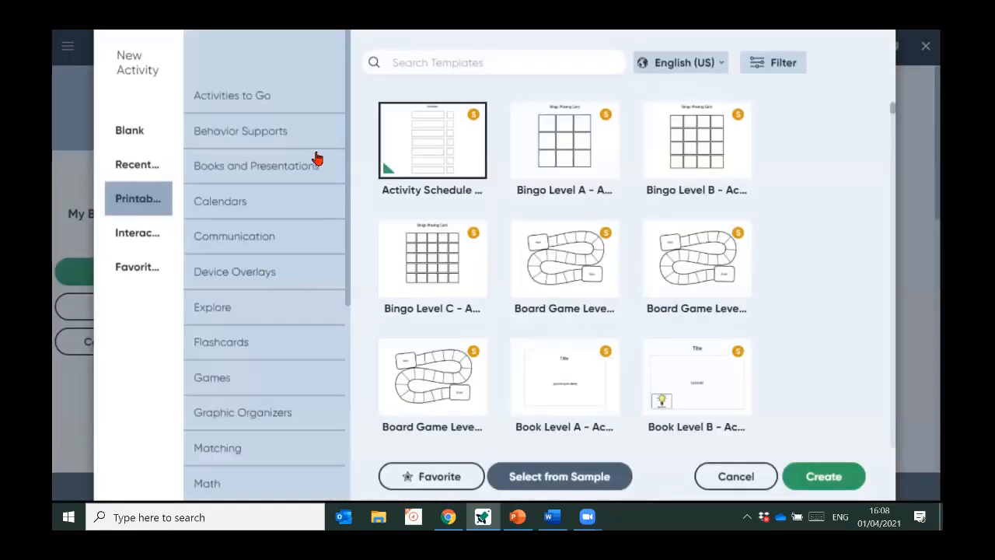
left_click(275, 174)
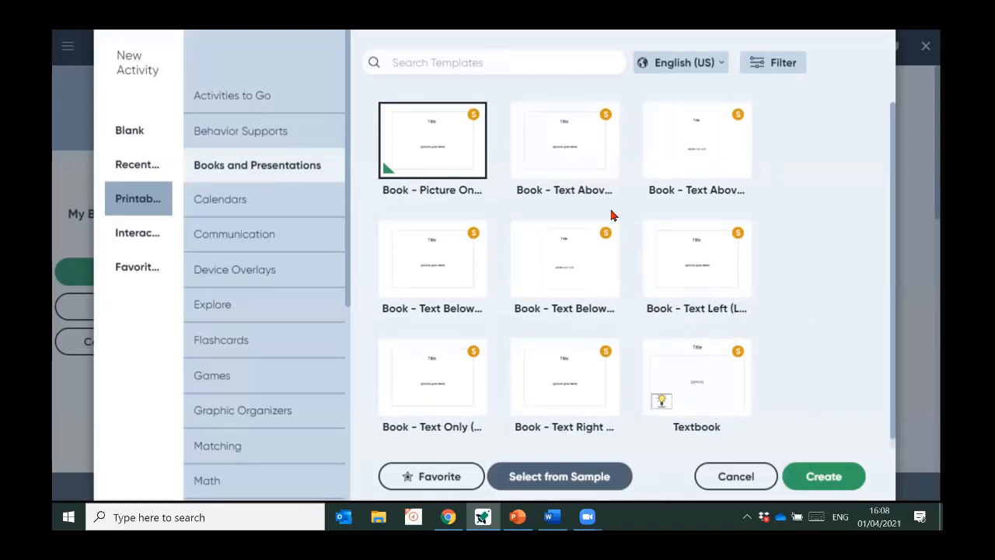
left_click(591, 143)
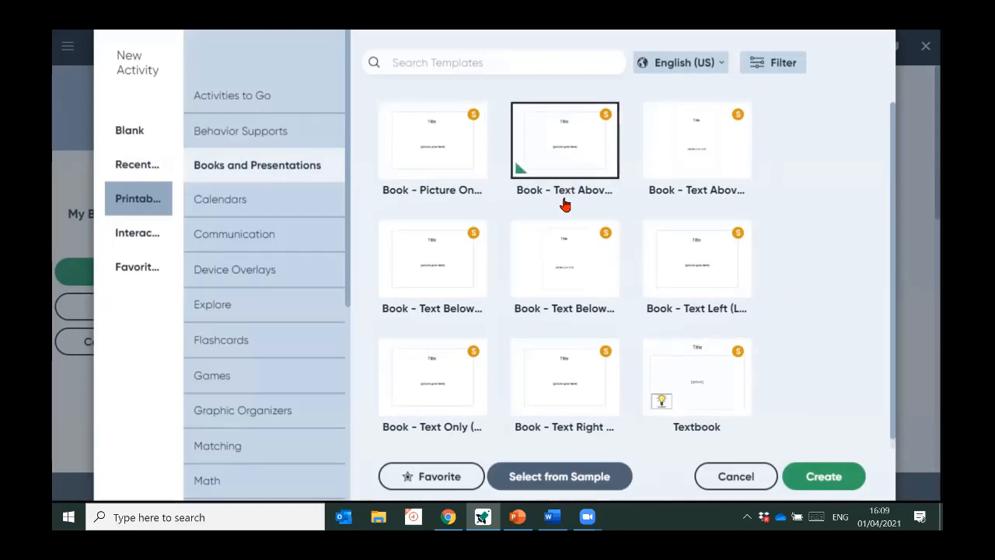
left_click(825, 477)
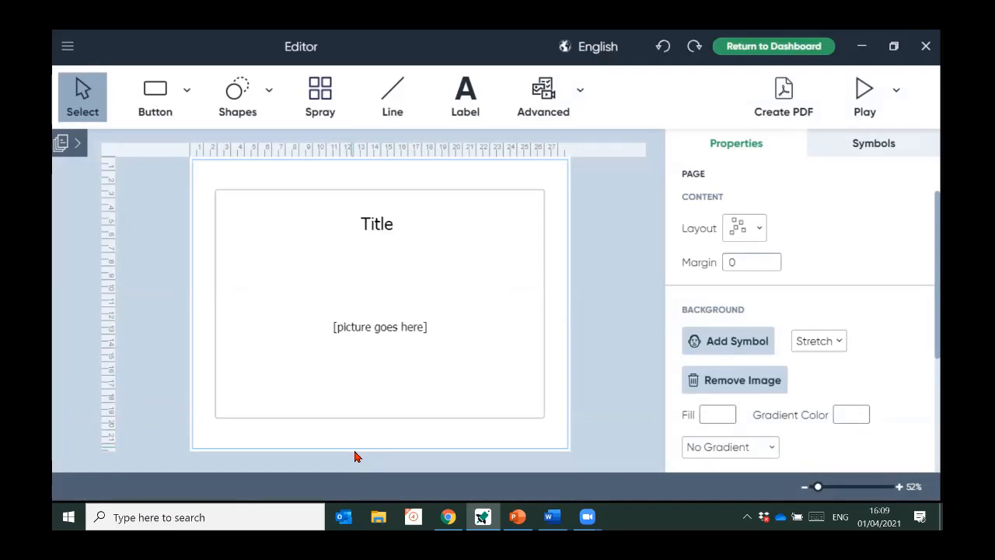
Show the book's page list and replace the cover's title with "Out & About"
left_click(78, 148)
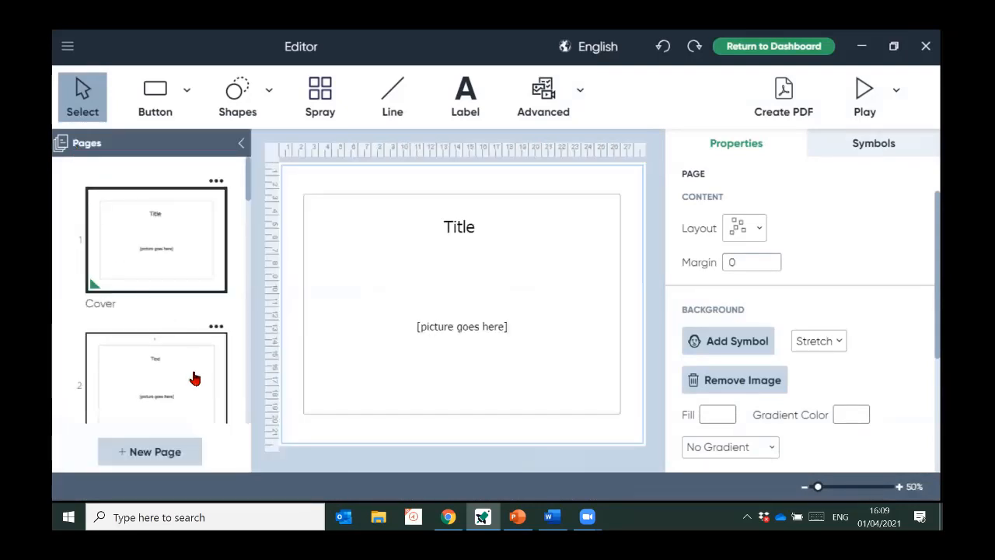
scroll(179, 311, "down", 3)
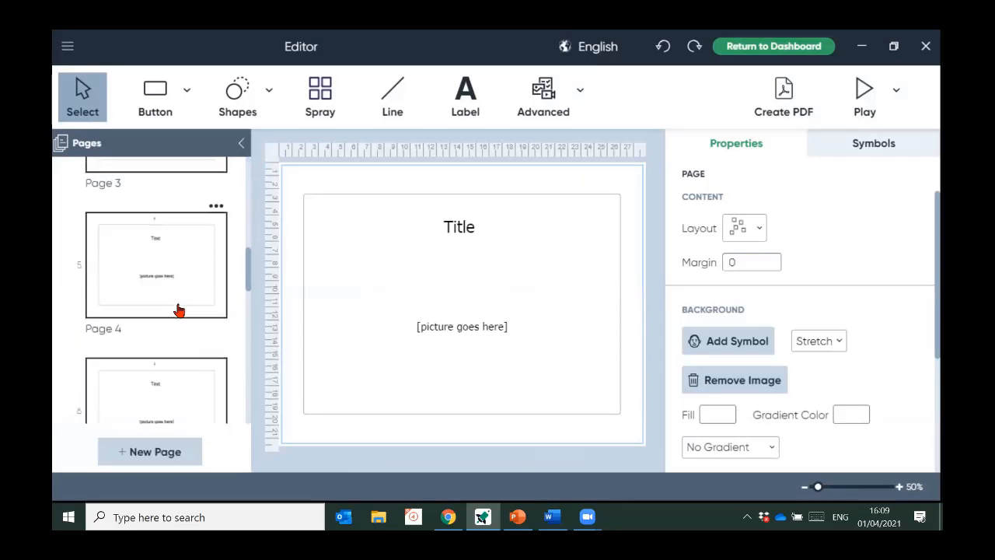
scroll(178, 310, "up", 5)
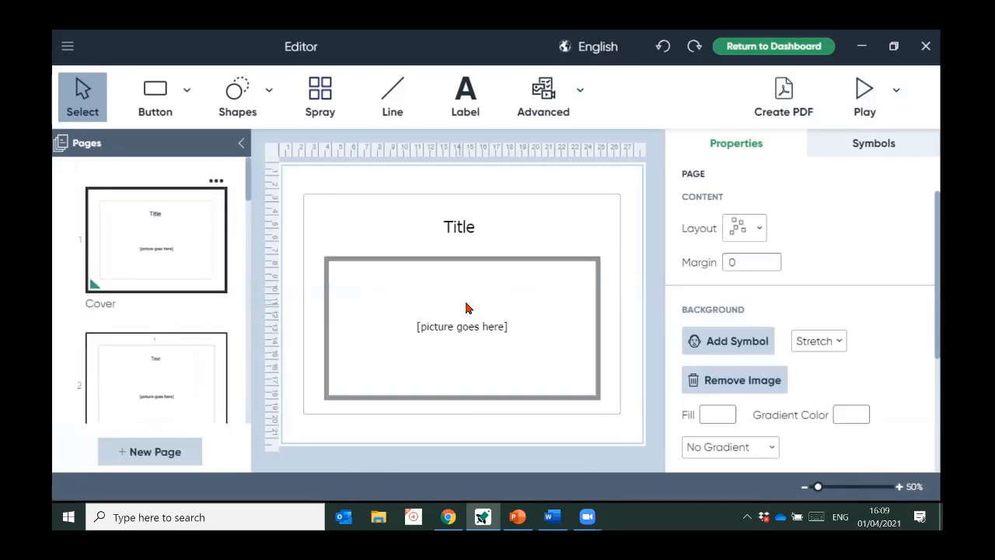
left_click(473, 237)
left_click(477, 224)
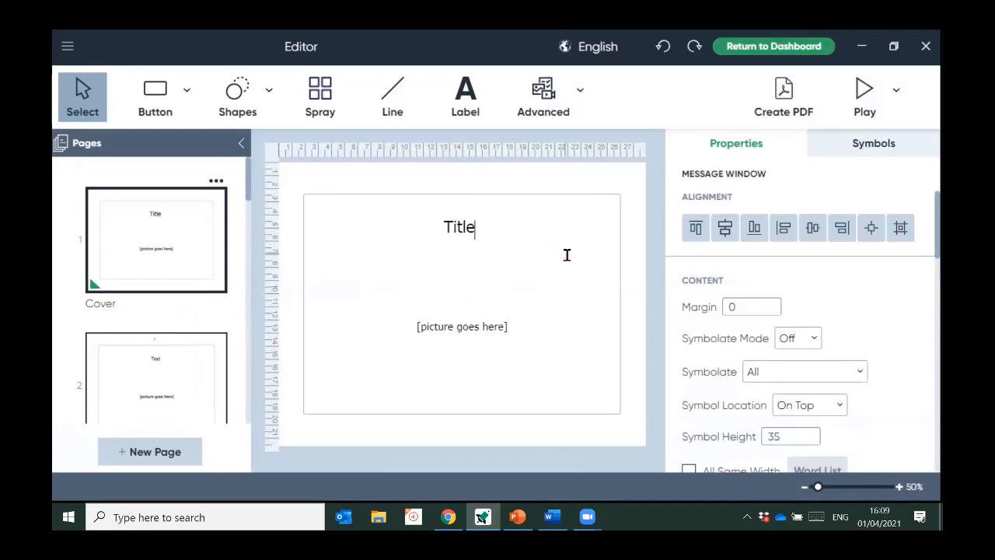
key("BackSpace")
key("BackSpace")
key("BackSpace")
type("Out & About")
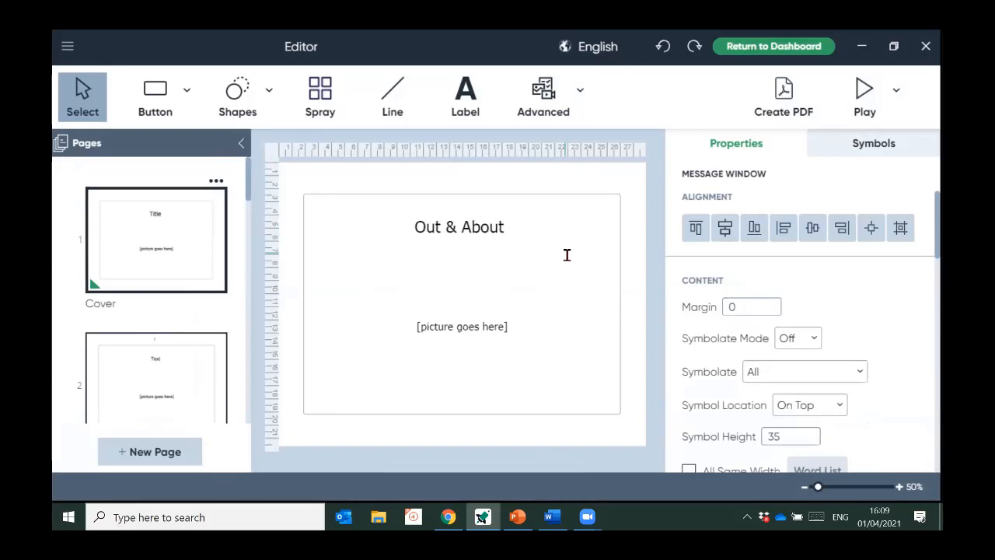
Fill the cover's picture placeholder with the coloured street scene symbol found by searching for "community"
left_click(491, 325)
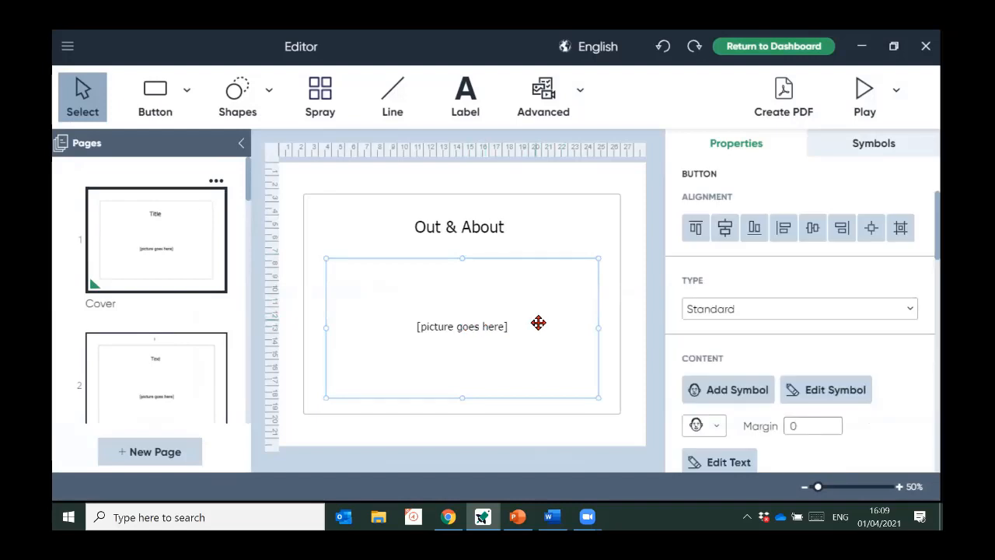
type("community")
key("Return")
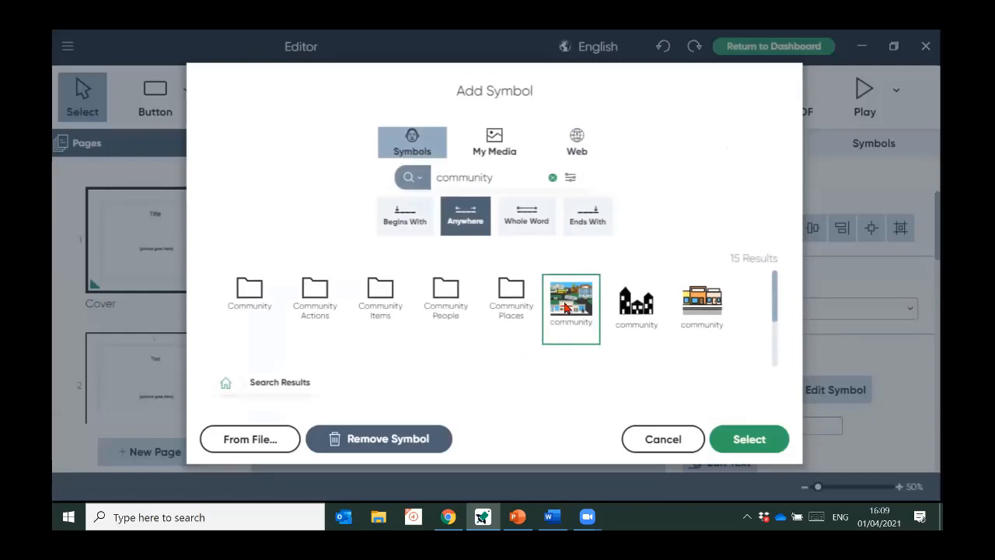
left_click(746, 438)
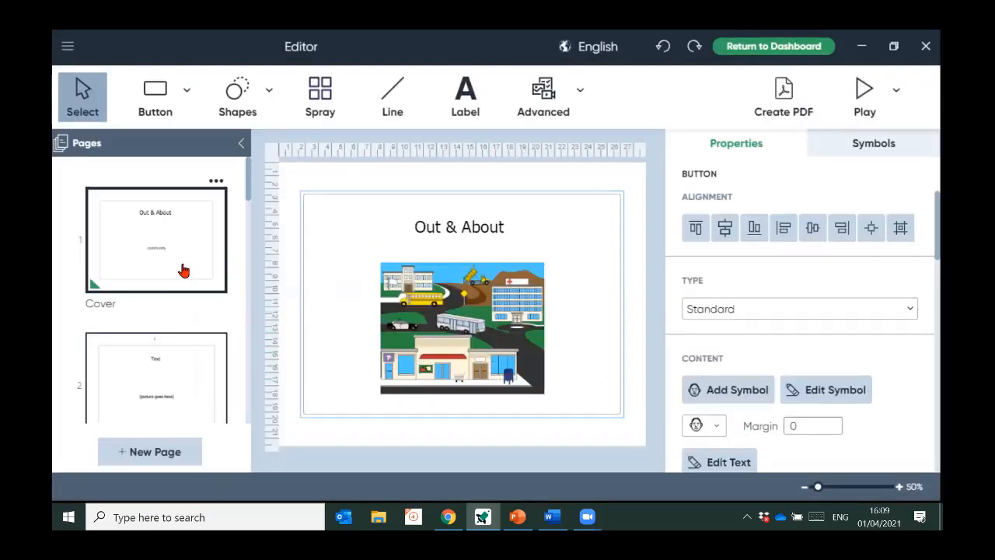
Open the book's second page and replace its text with "I live in Birmingham"
left_click(199, 383)
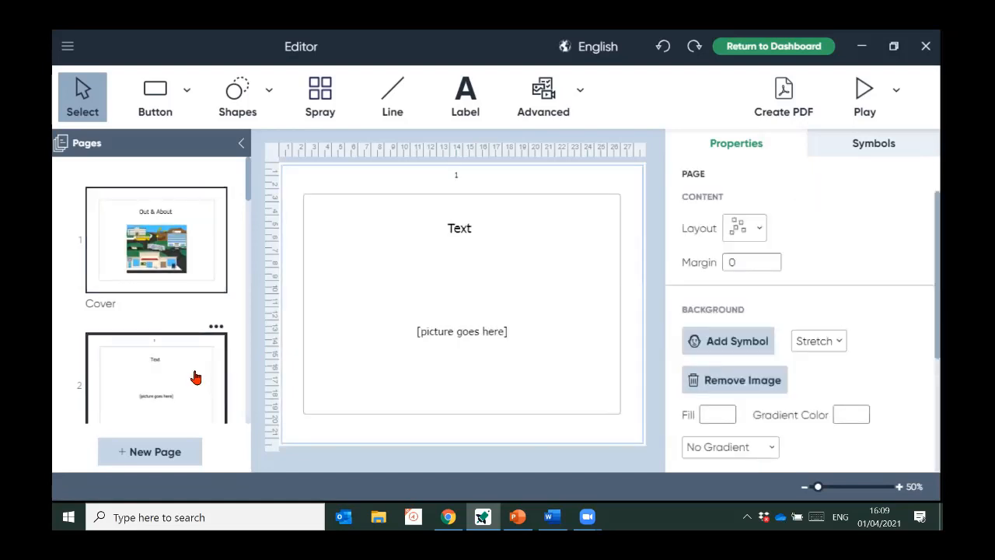
left_click(470, 228)
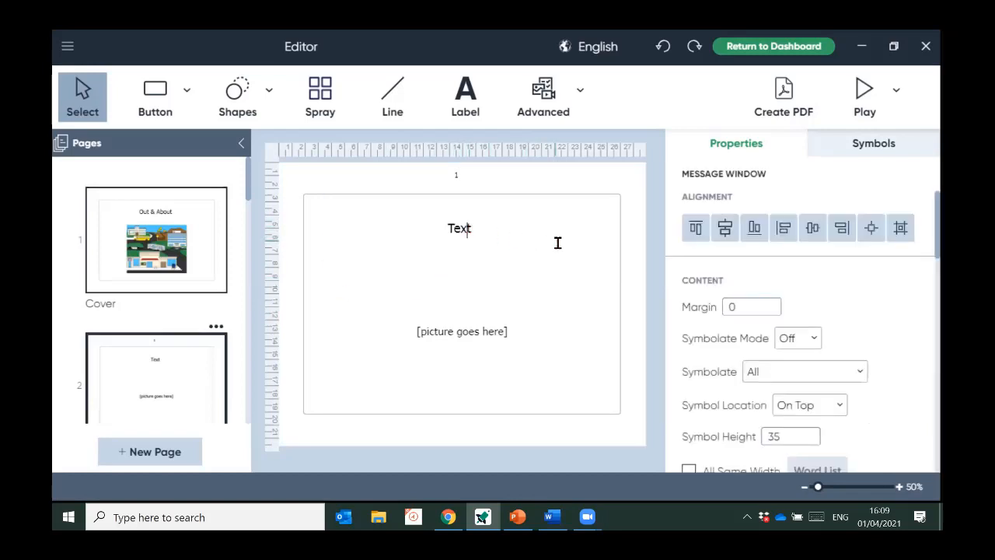
type("T")
type(" live in Birmi")
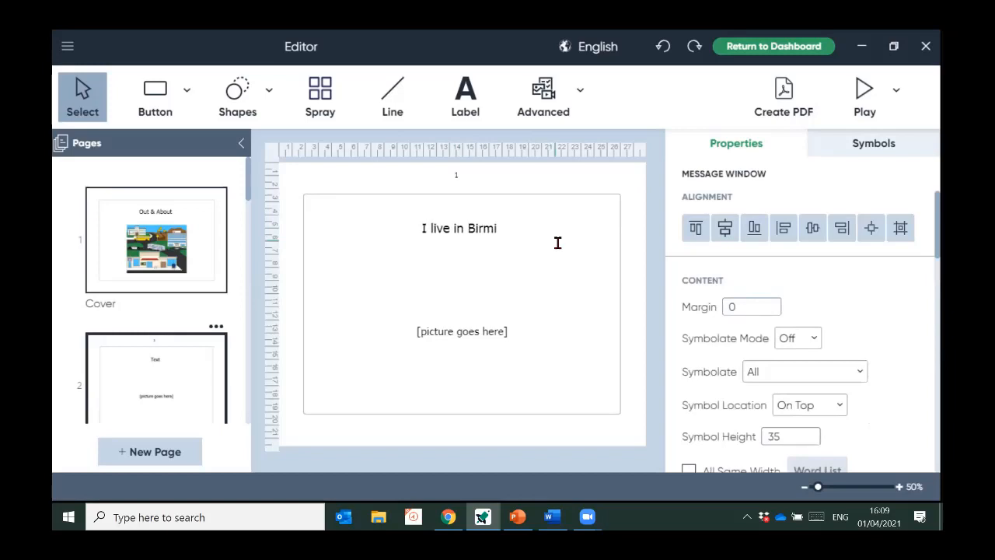
type("ngham")
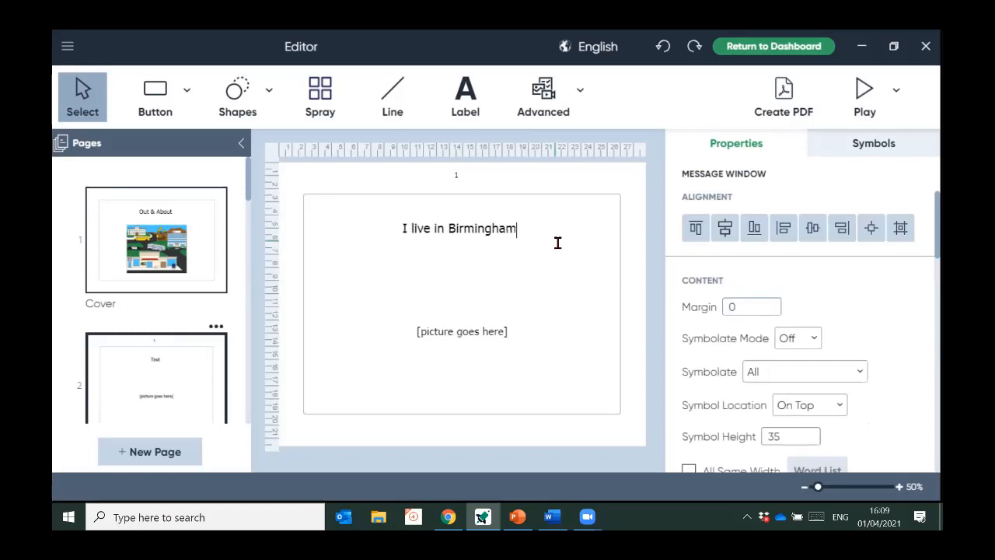
Fill the second page's picture placeholder with the web photo of canal boats beside brick buildings, found by searching for "Birmingham"
left_click(471, 334)
double_click(493, 328)
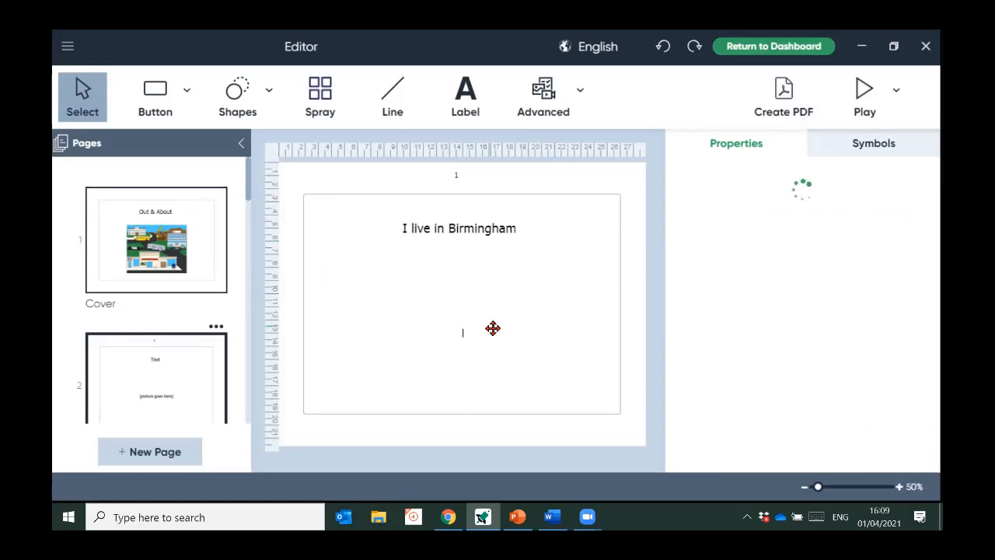
type("Birmingham")
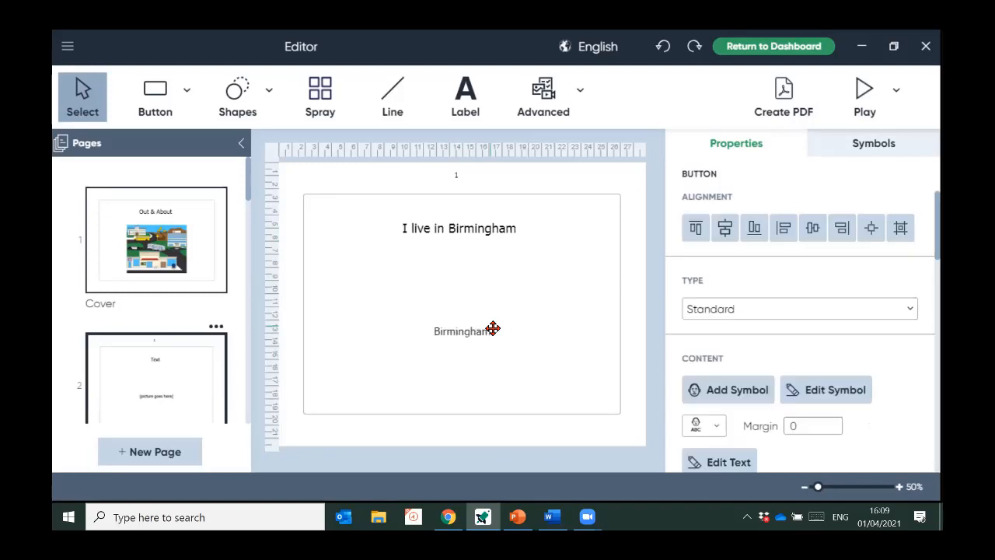
key("Return")
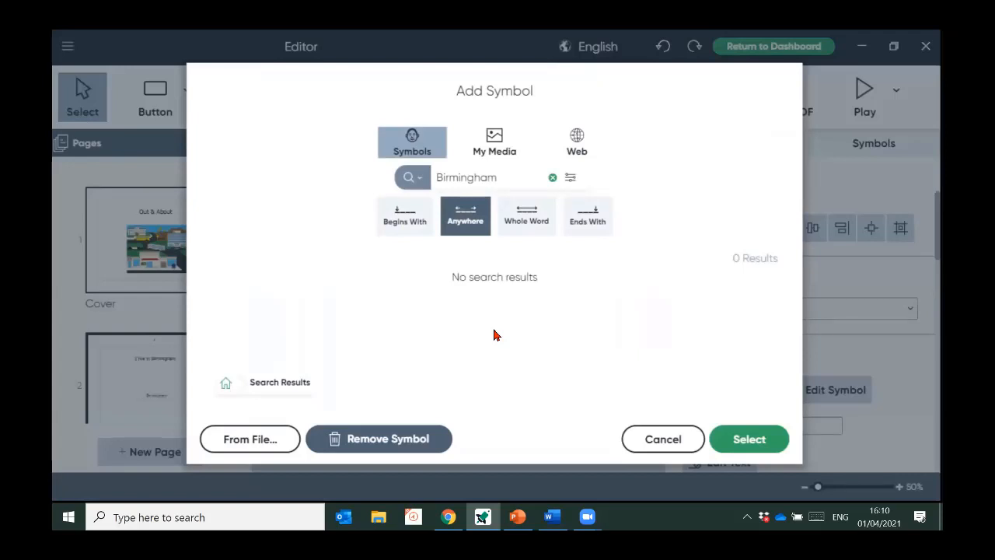
left_click(590, 145)
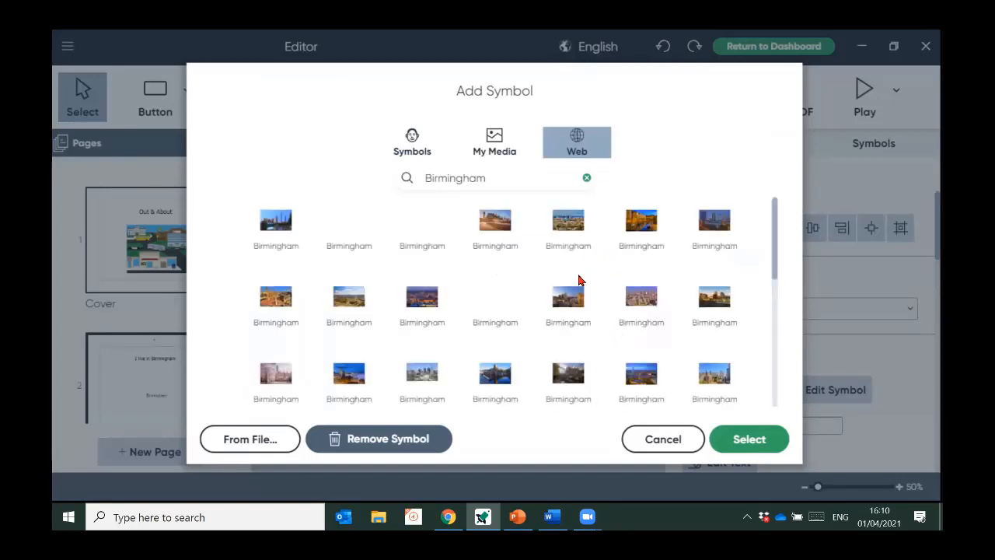
left_click(650, 226)
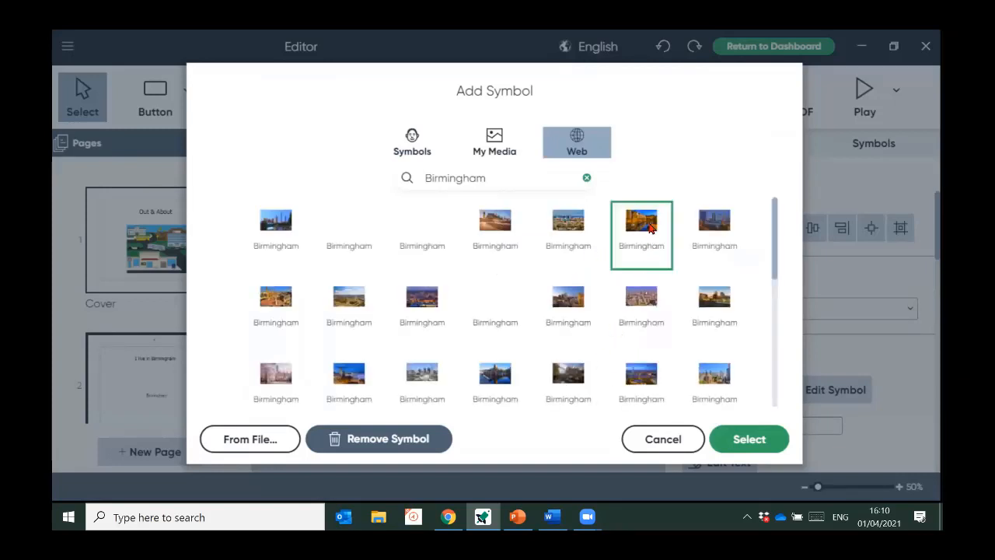
left_click(733, 438)
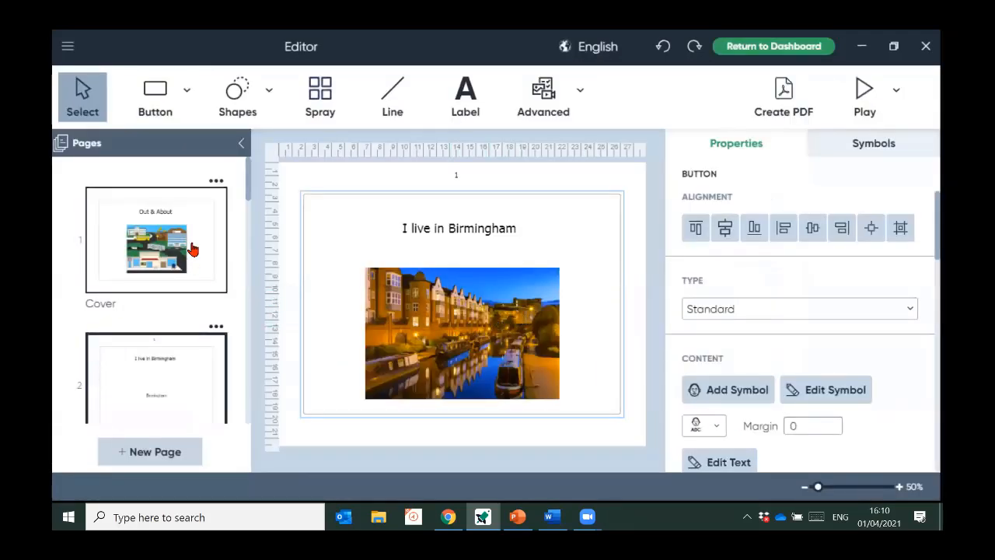
Open the book's third page and replace its text with "I love the Cupcake Store"
scroll(199, 239, "down", 5)
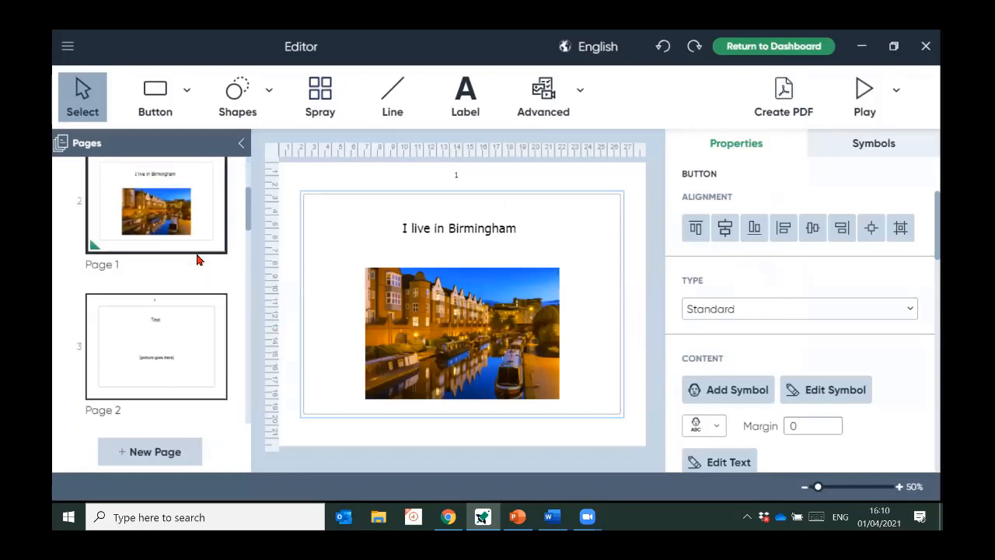
left_click(205, 322)
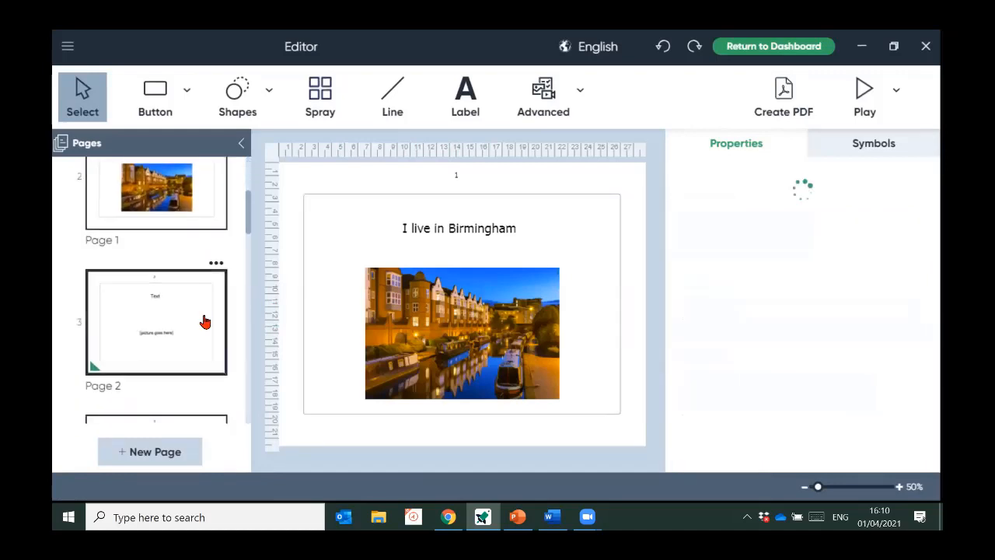
left_click(468, 228)
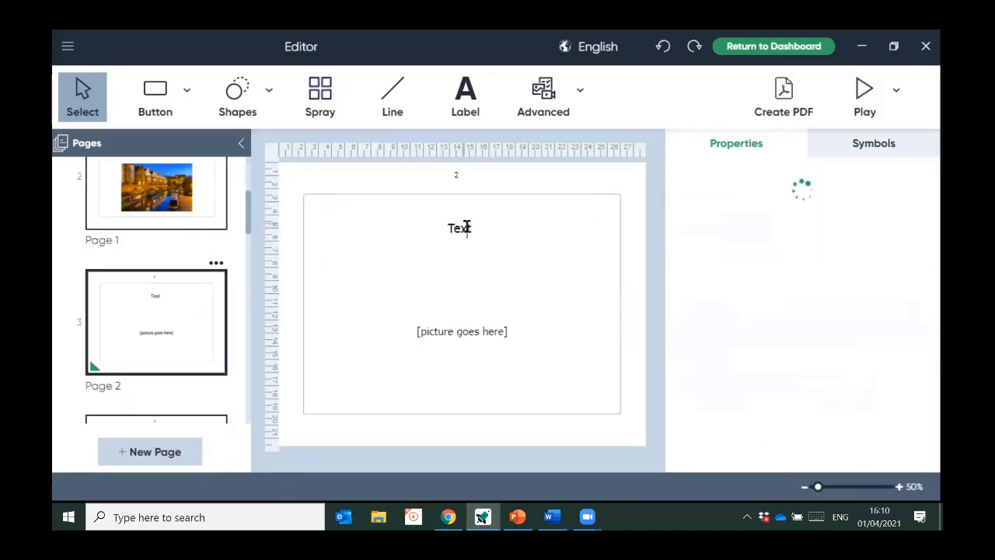
key("BackSpace")
key("BackSpace")
key("BackSpace")
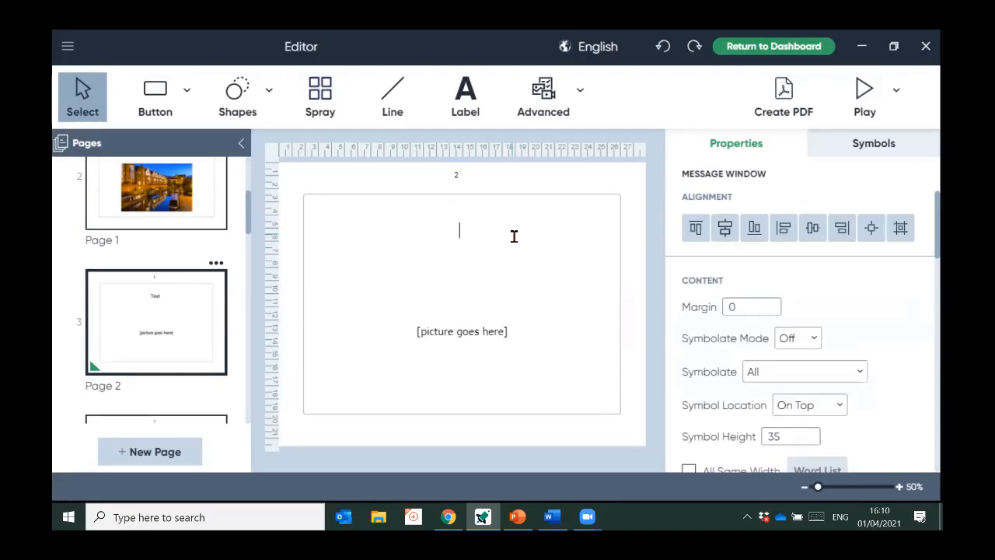
type("I love the Cupcake Sh")
key("BackSpace")
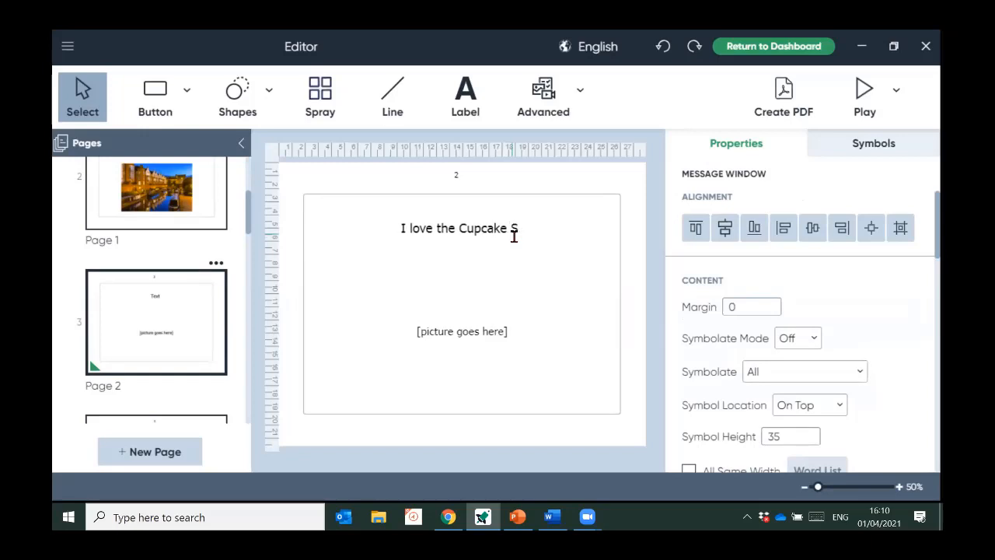
type("tore")
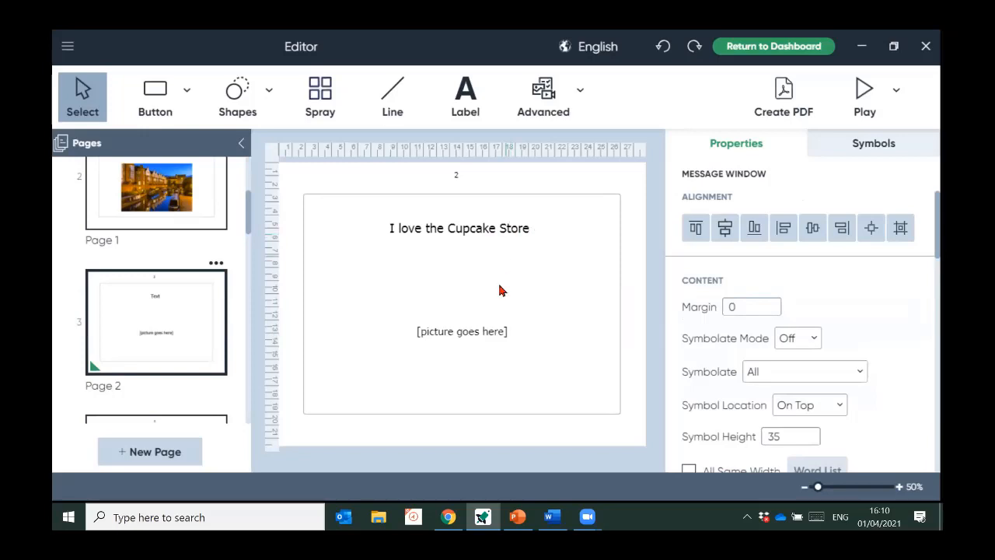
left_click(486, 322)
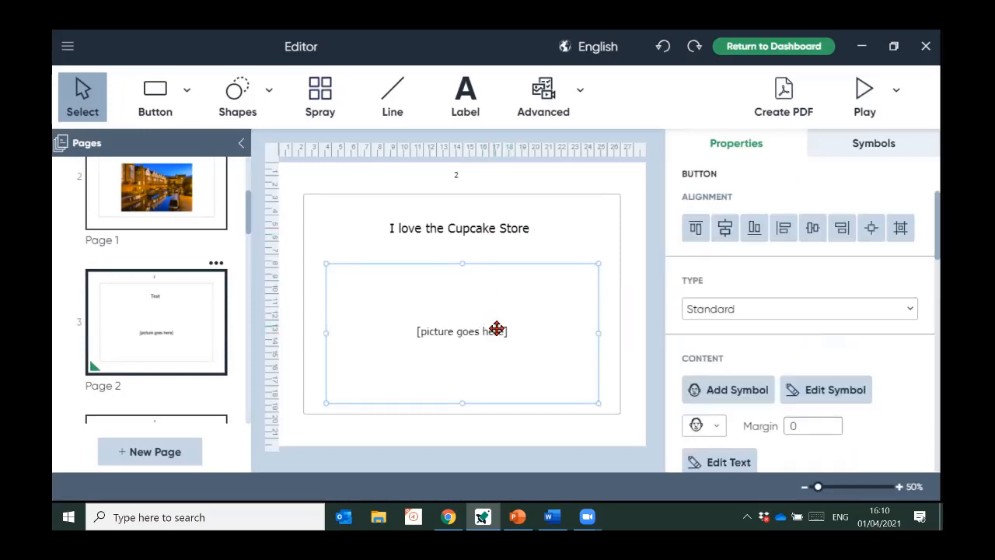
type("cup")
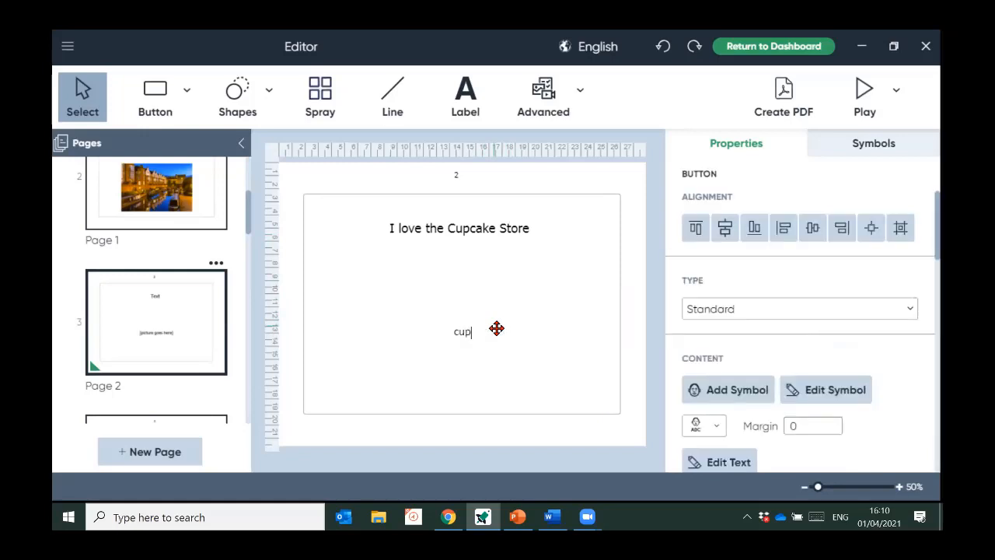
type("cake store")
key("Escape")
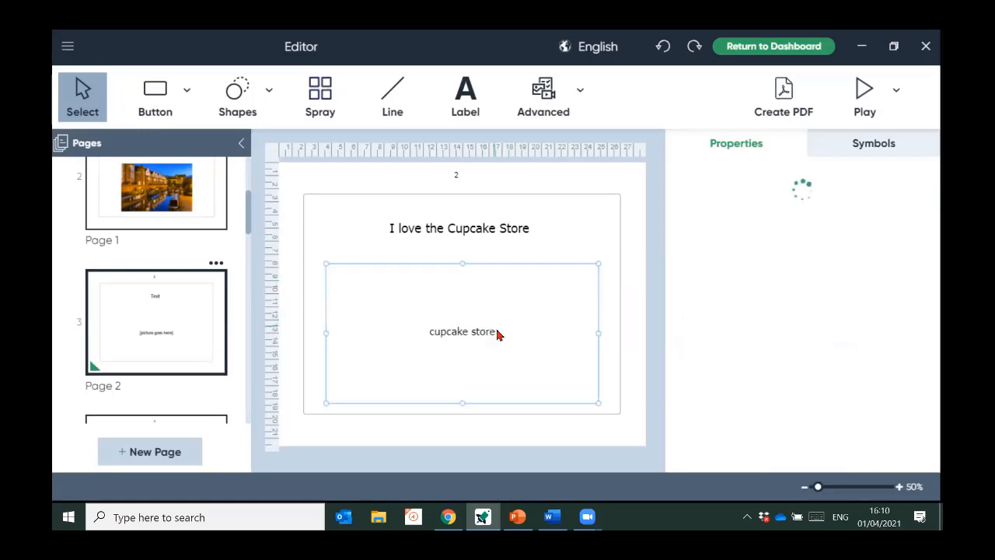
double_click(497, 330)
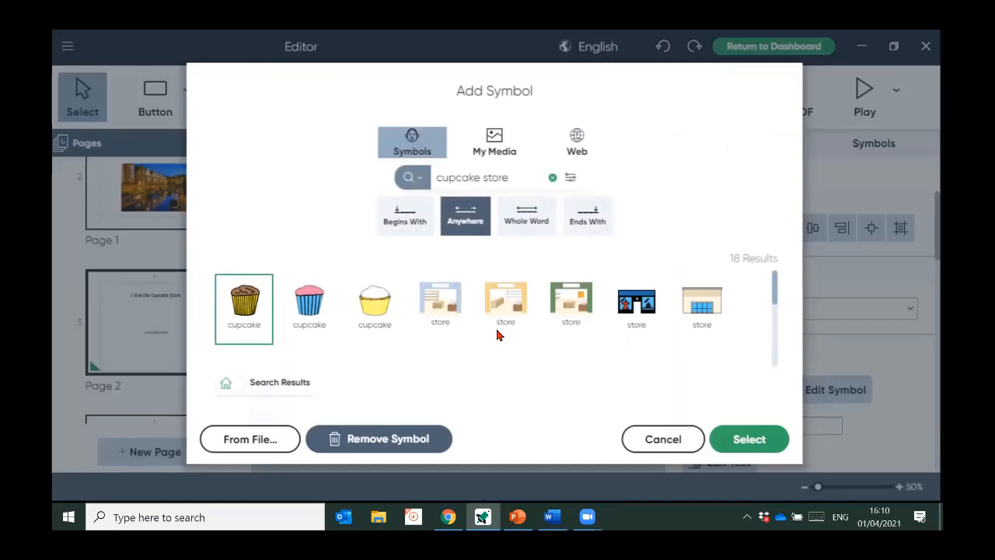
scroll(498, 323, "down", 3)
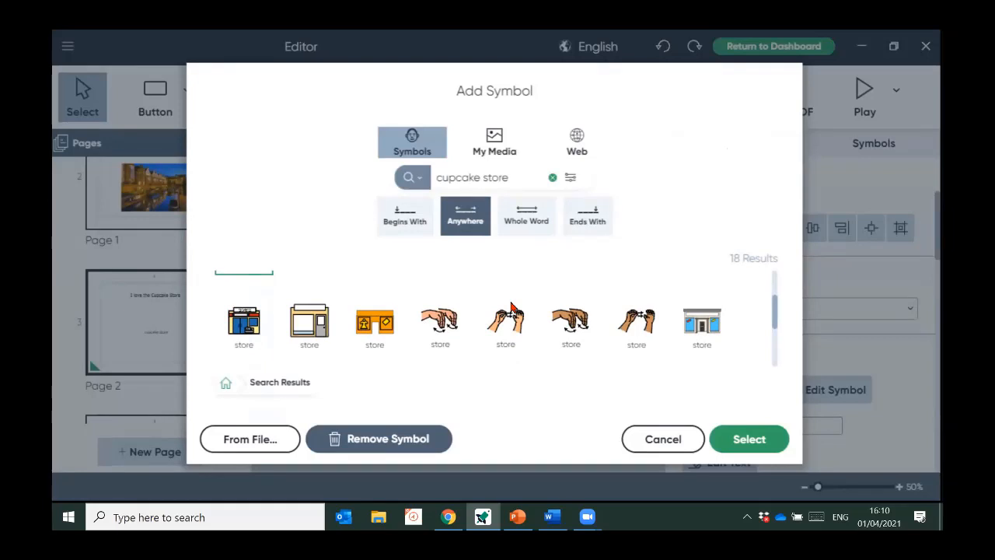
scroll(511, 307, "up", 3)
scroll(511, 308, "down", 5)
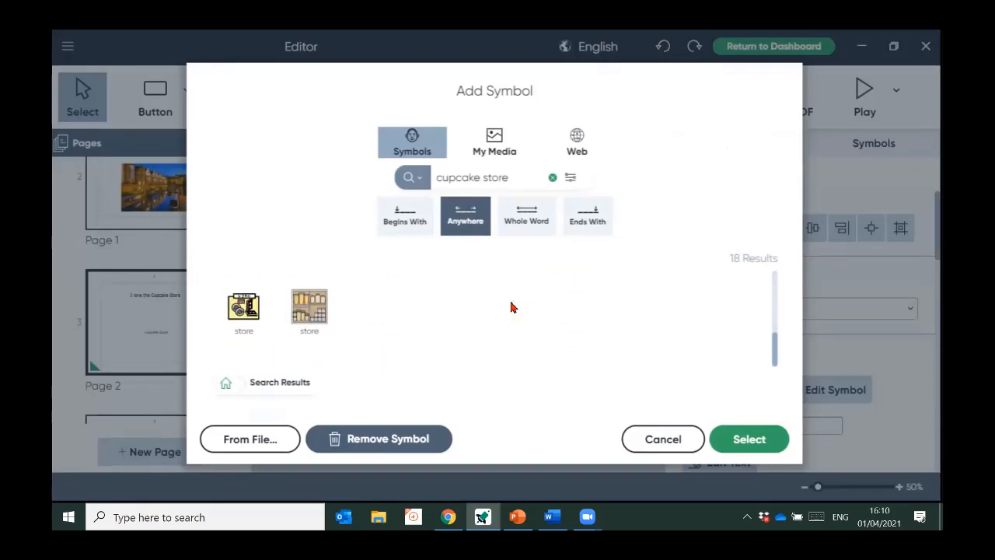
scroll(511, 307, "up", 5)
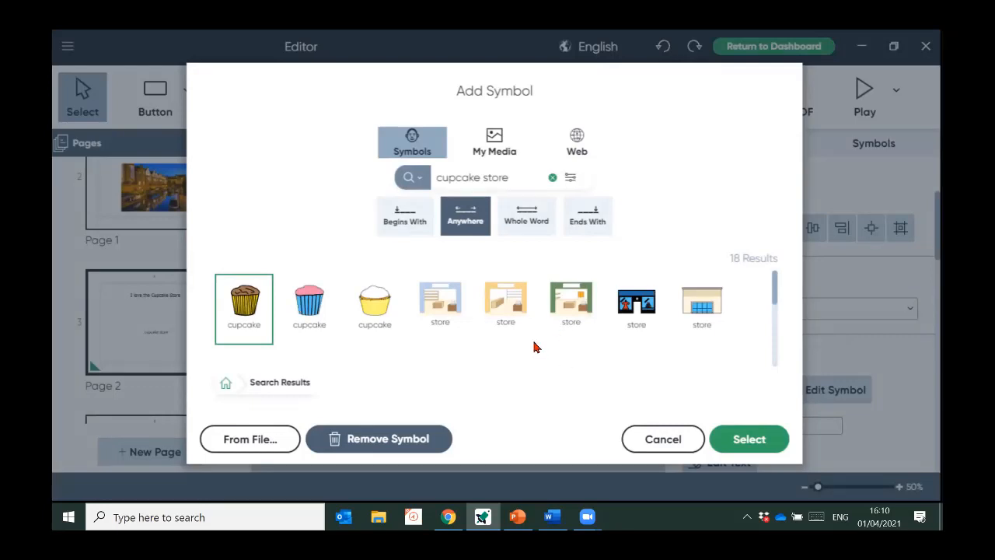
left_click(674, 439)
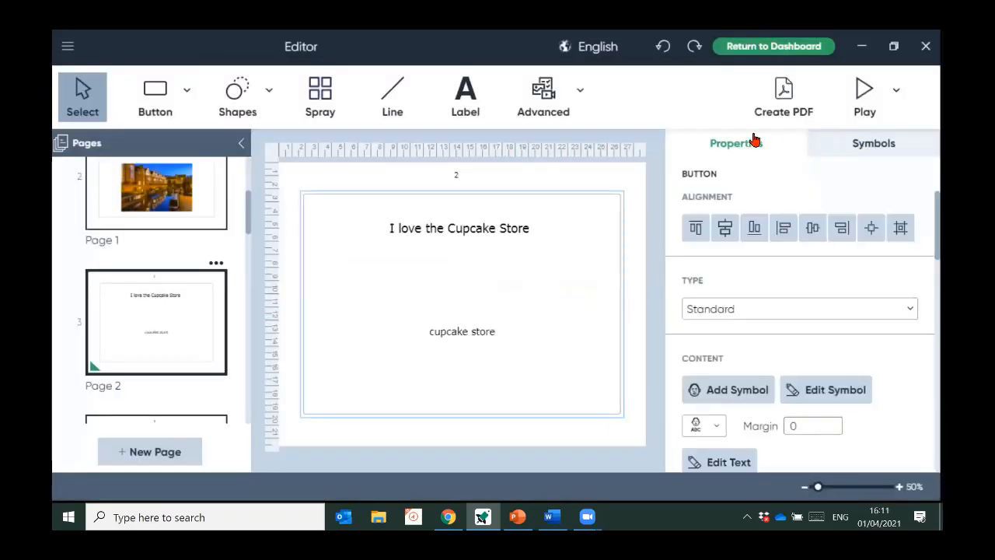
Search the symbol library for "store" and place the blank "store form" symbol in the third page's picture placeholder
left_click(867, 143)
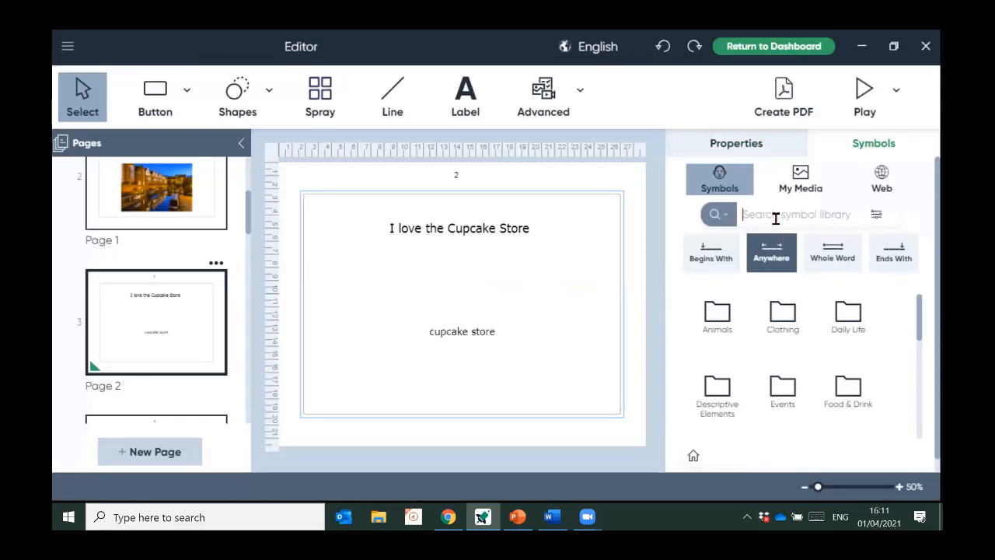
type("store")
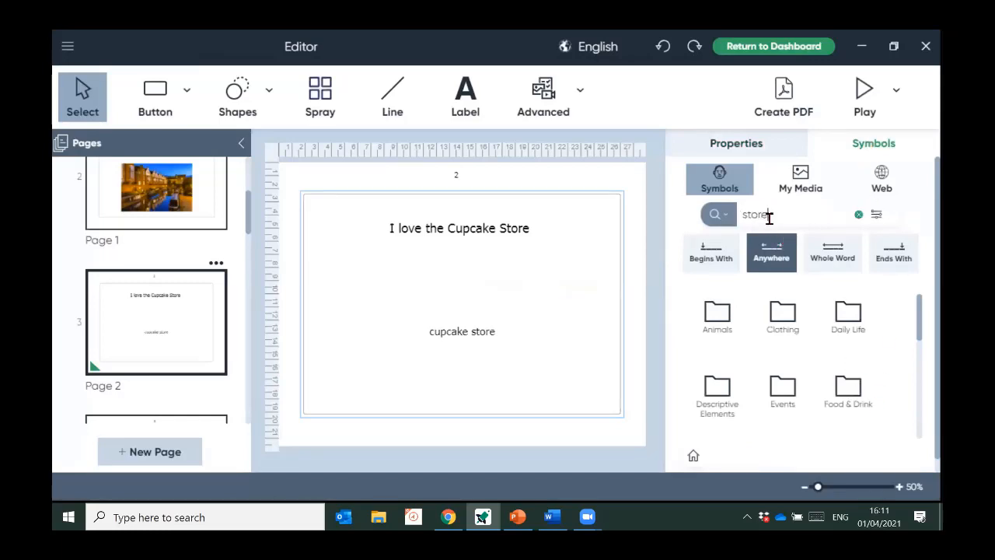
scroll(882, 397, "down", 1)
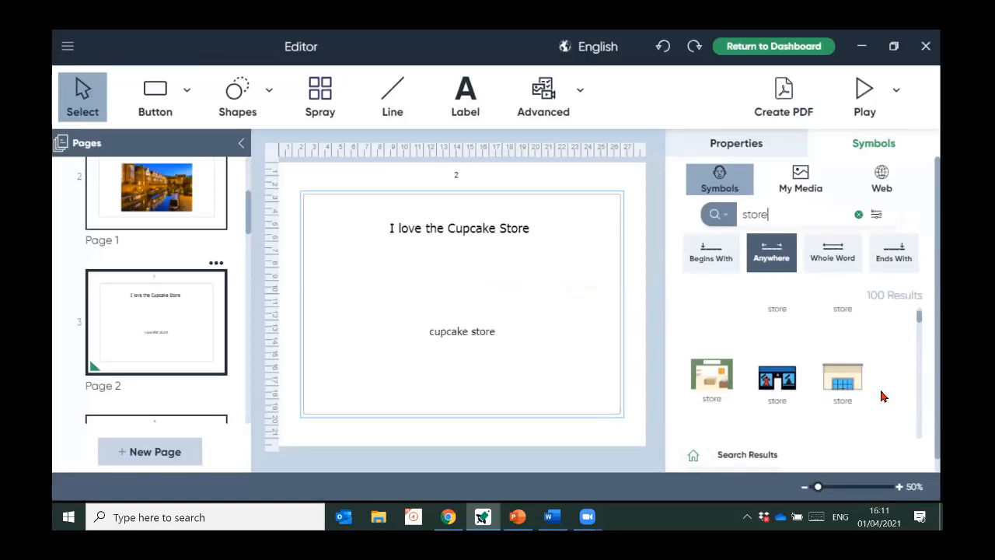
scroll(867, 362, "down", 2)
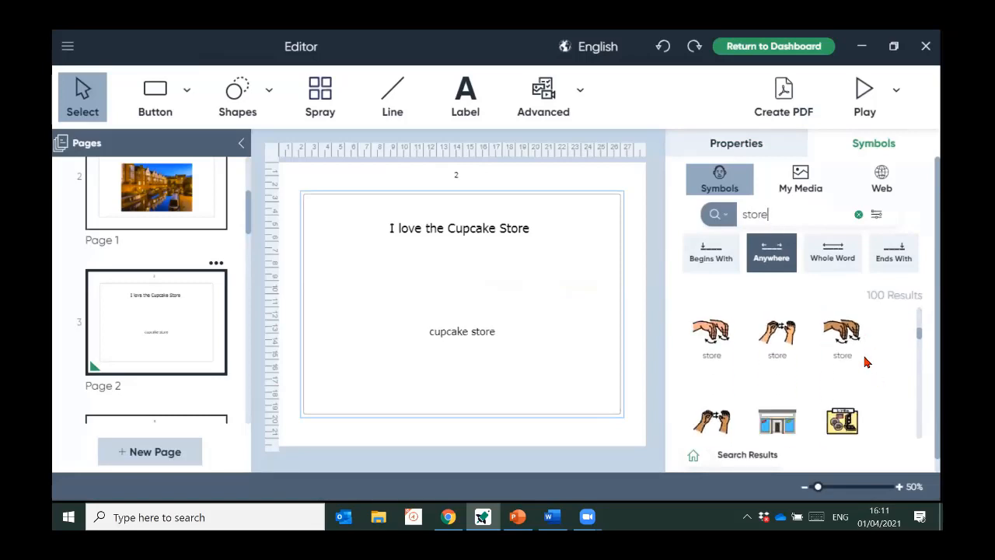
scroll(866, 362, "down", 2)
scroll(859, 374, "up", 1)
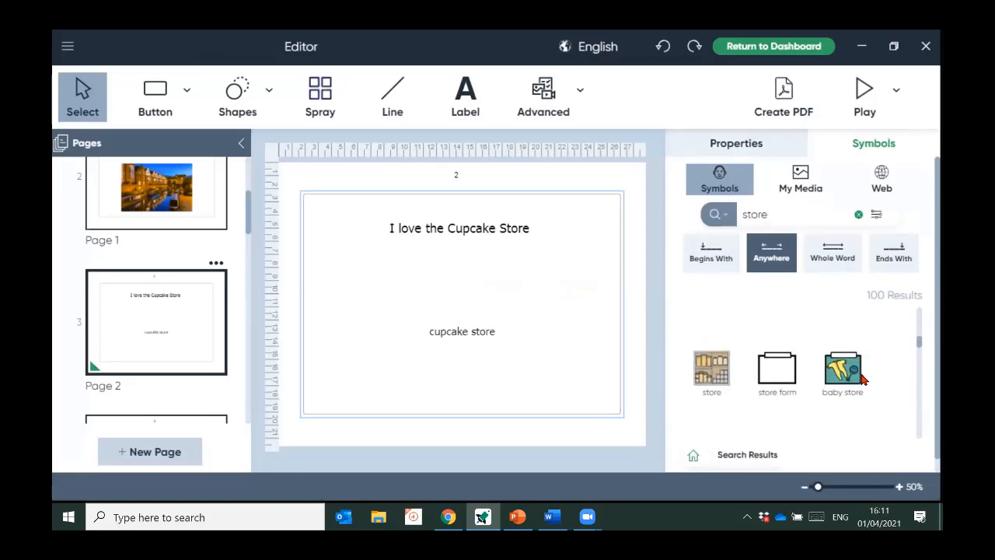
left_click(781, 376)
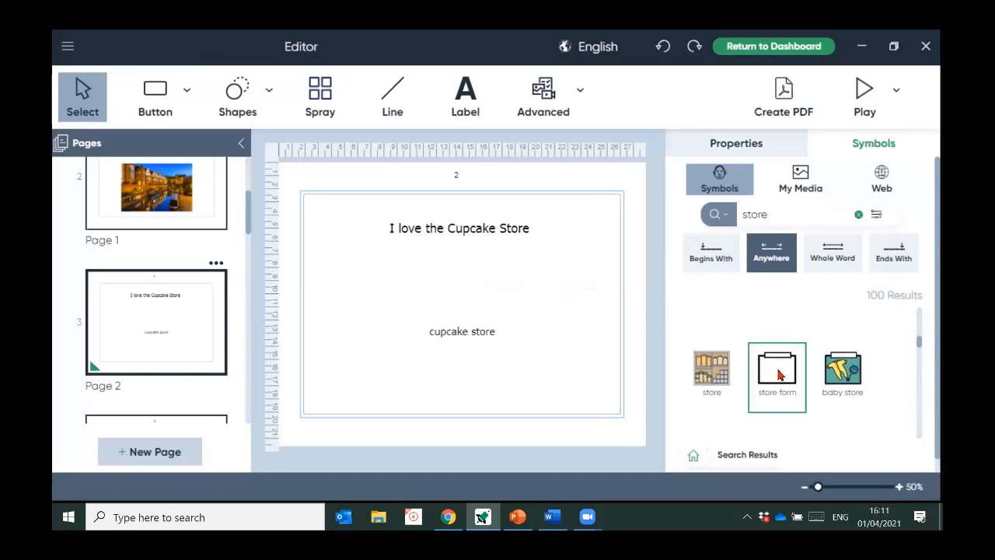
left_click_drag(781, 376, 505, 350)
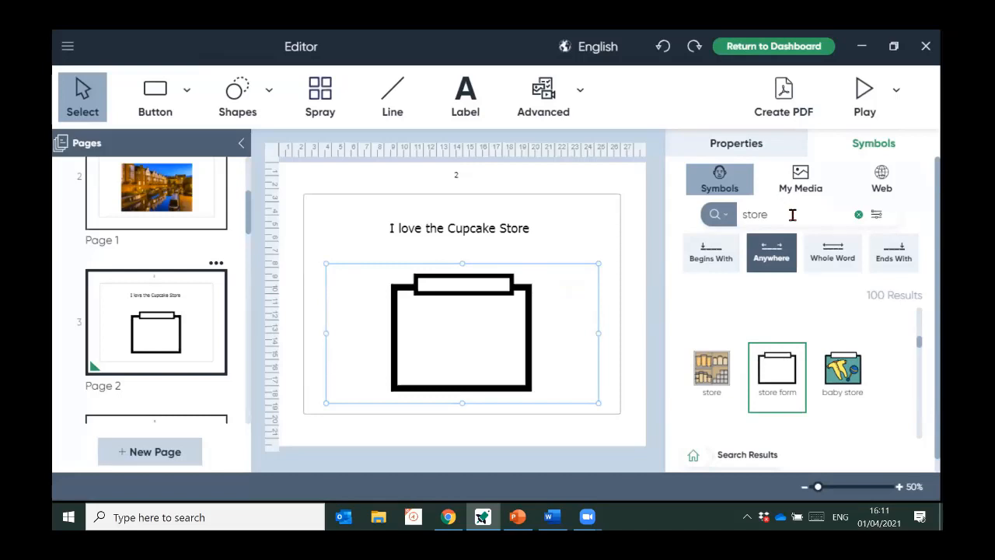
Search the symbol library for "cupcake" and add the brown-topped cupcake to the store picture, keeping the existing symbol
left_click_drag(776, 214, 729, 223)
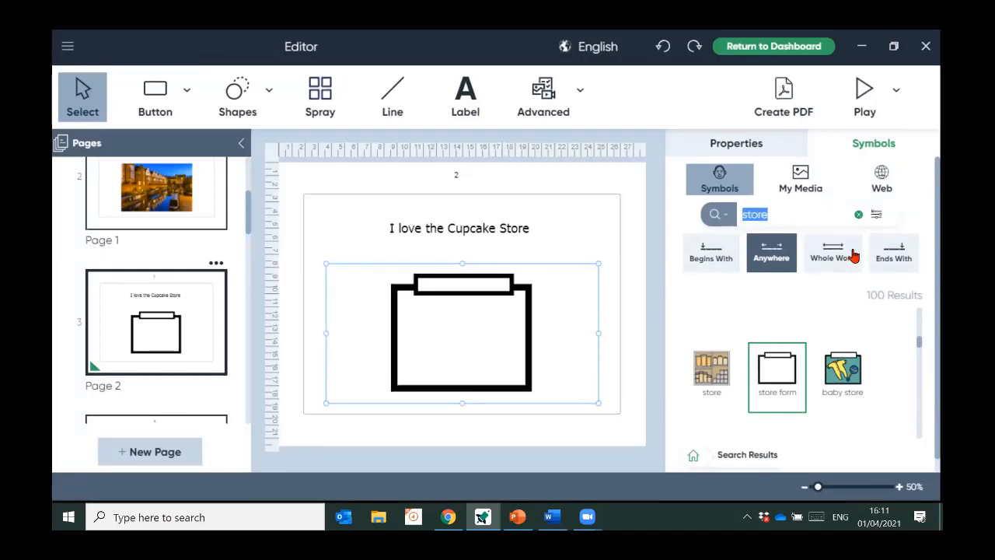
type("cupcake")
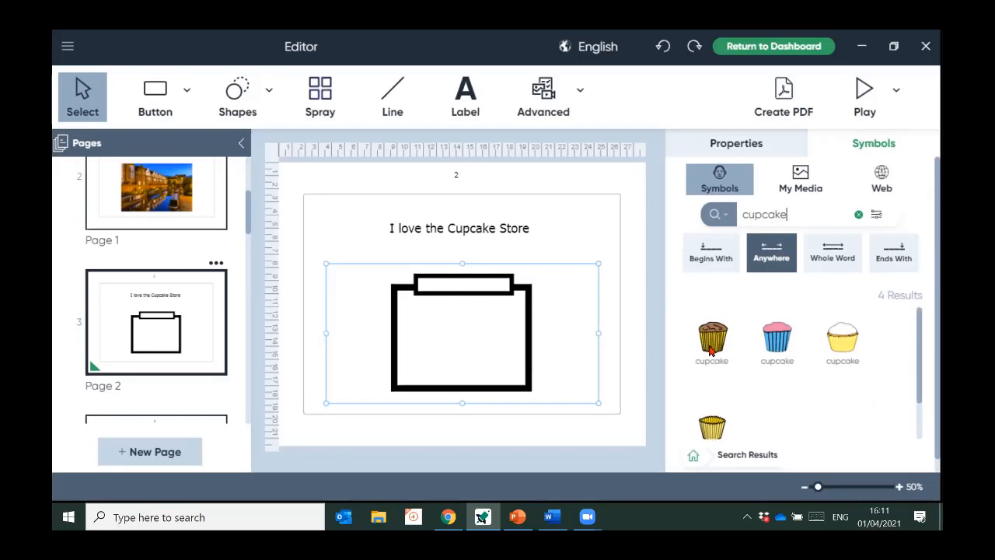
left_click_drag(711, 342, 439, 346)
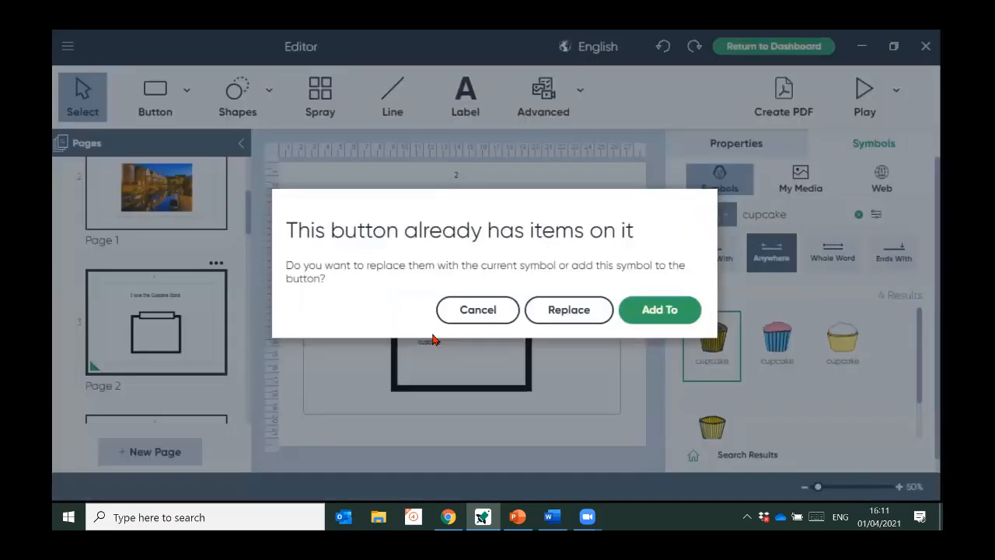
left_click(655, 311)
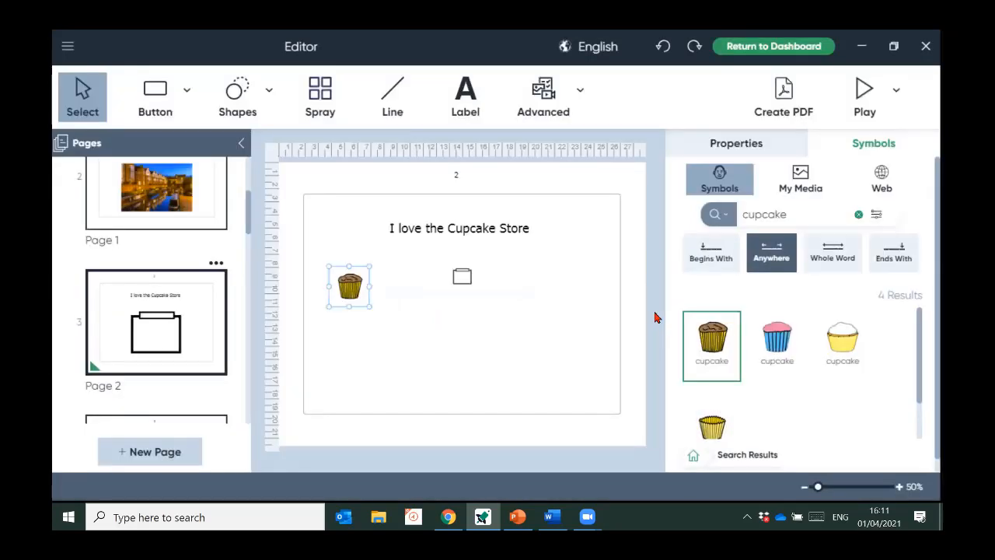
Enlarge the store outline to fill the picture area and position the brown-topped cupcake inside its upper-left corner
left_click(467, 282)
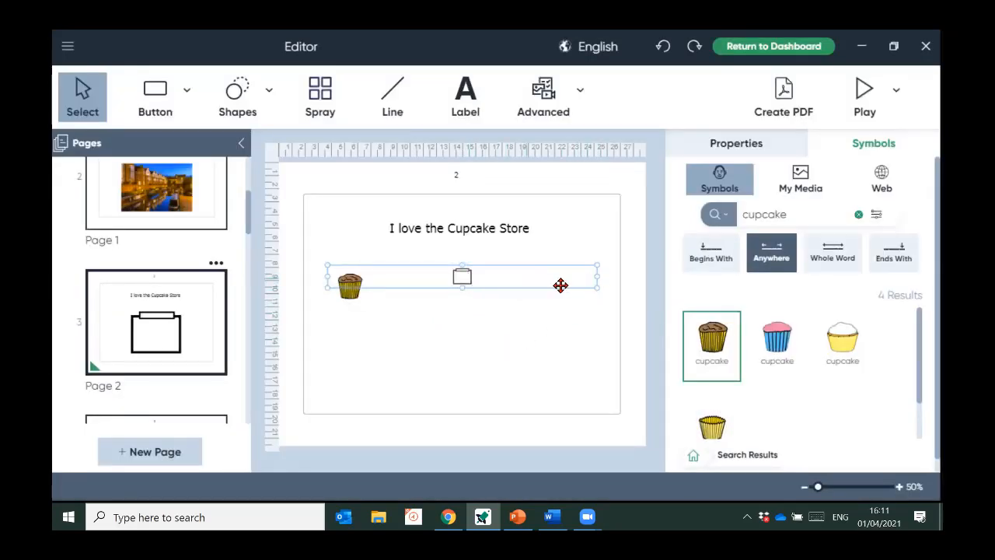
left_click_drag(598, 288, 622, 407)
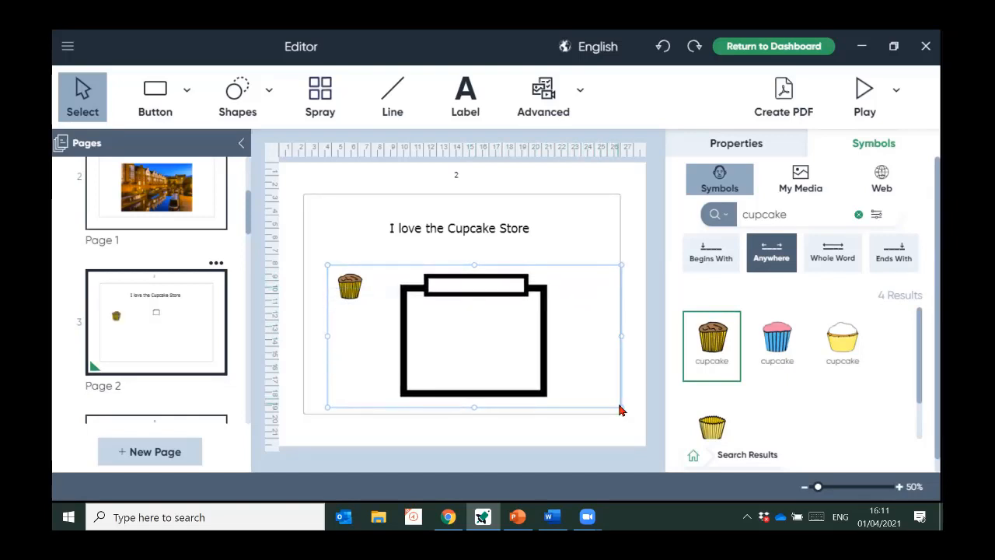
left_click_drag(366, 288, 410, 298)
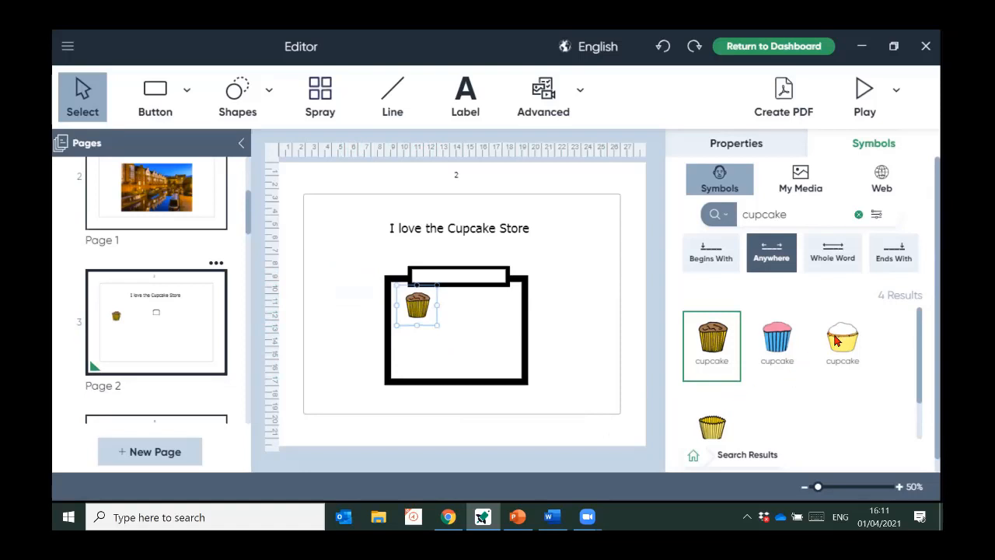
Add the white-topped cupcake to the store picture, keeping the existing symbols, and place a copy of it in the store's upper-right area
left_click_drag(835, 340, 451, 355)
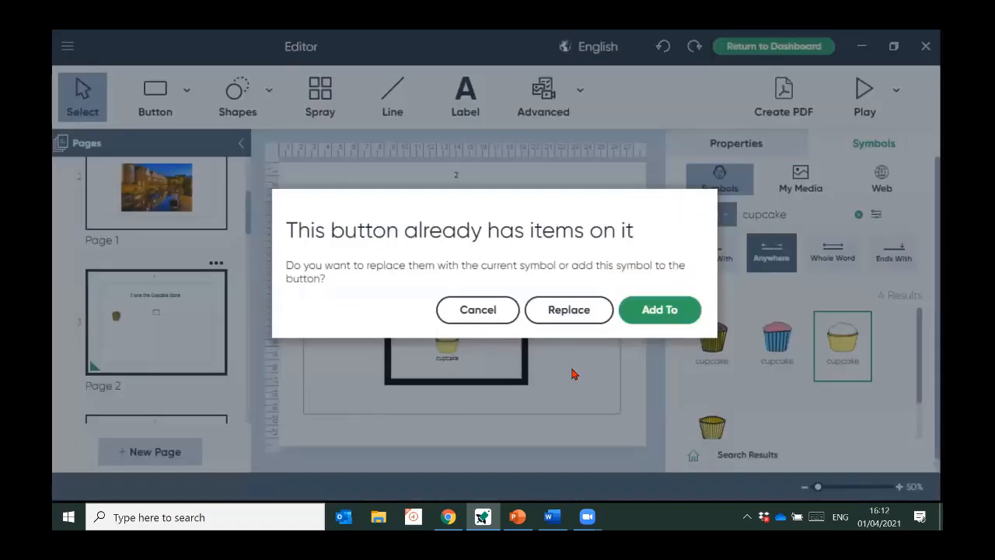
left_click(652, 310)
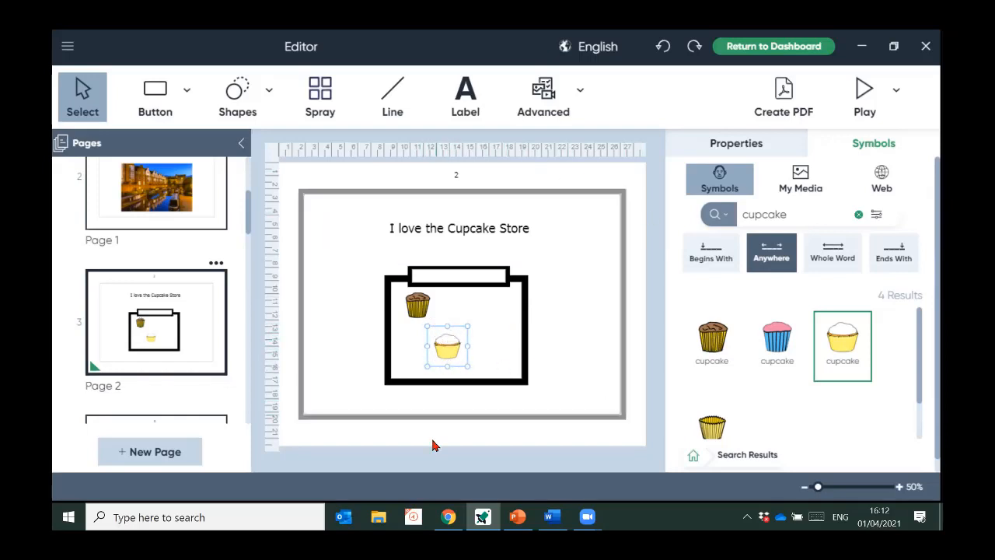
right_click(445, 351)
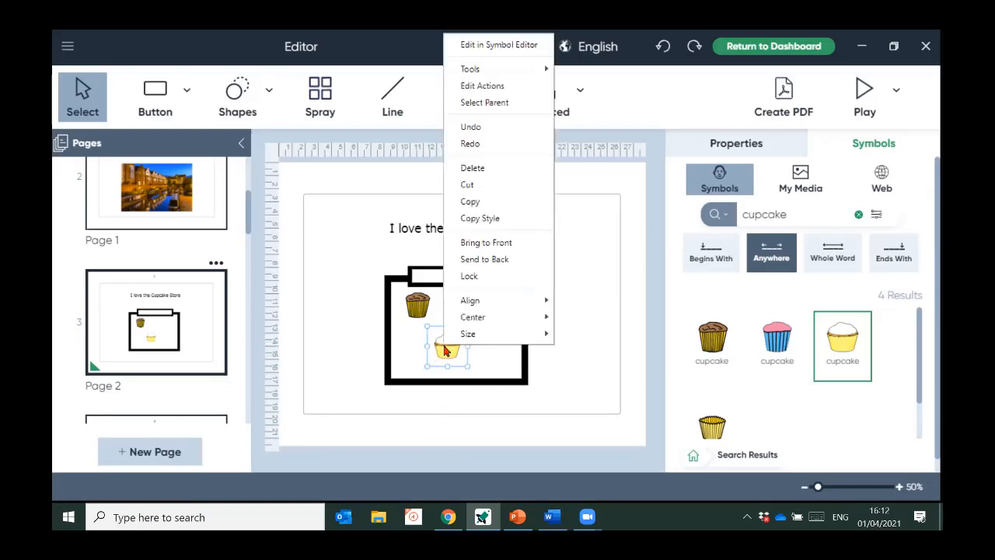
mouse_move(486, 338)
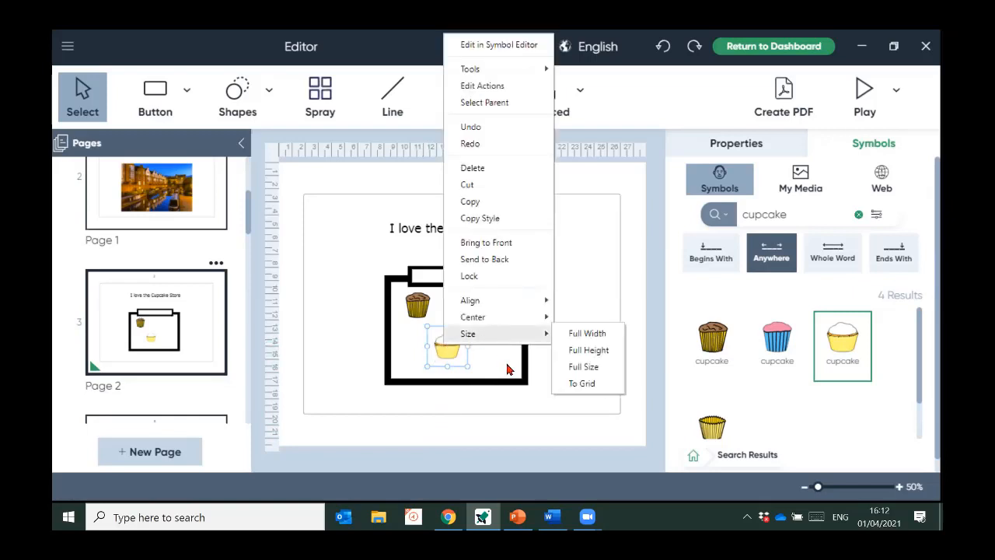
left_click(516, 203)
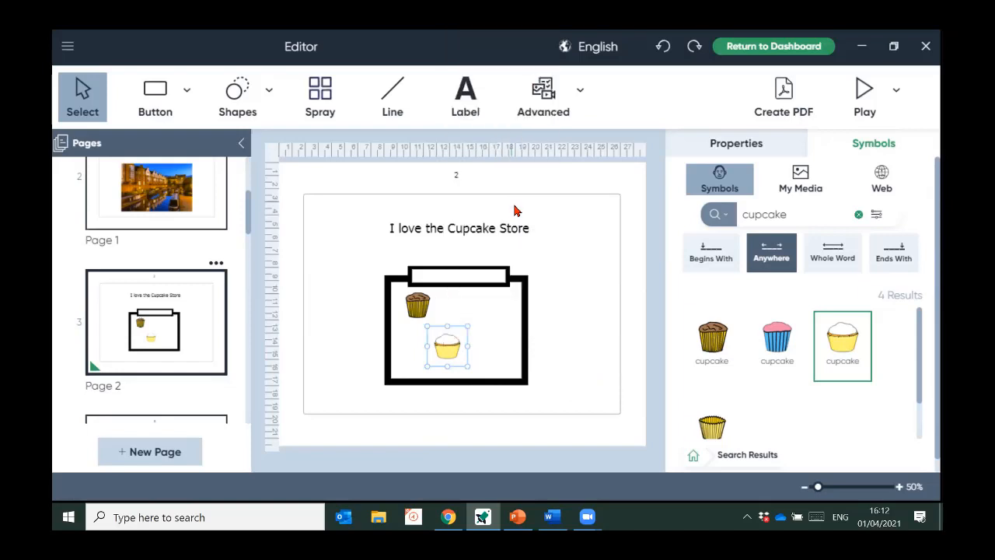
right_click(457, 334)
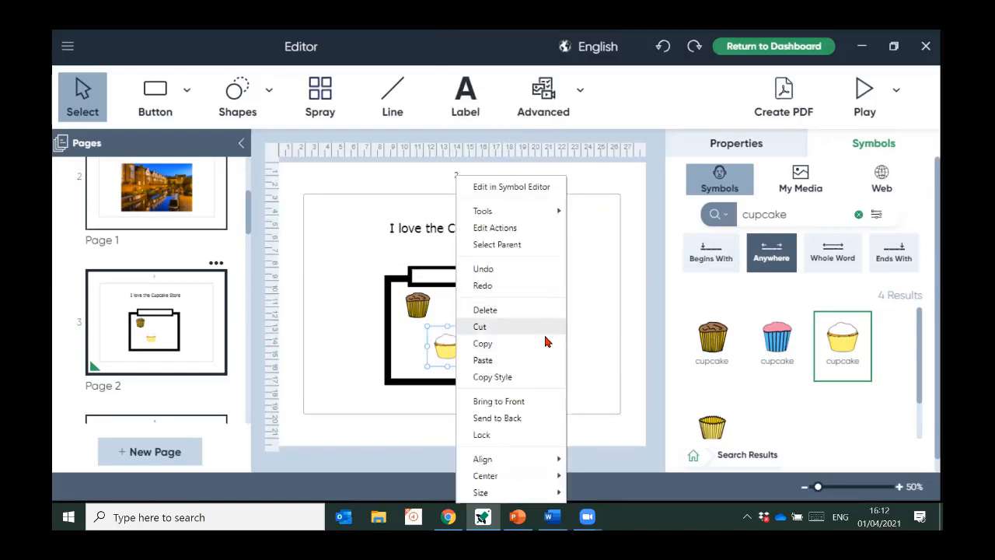
left_click(545, 364)
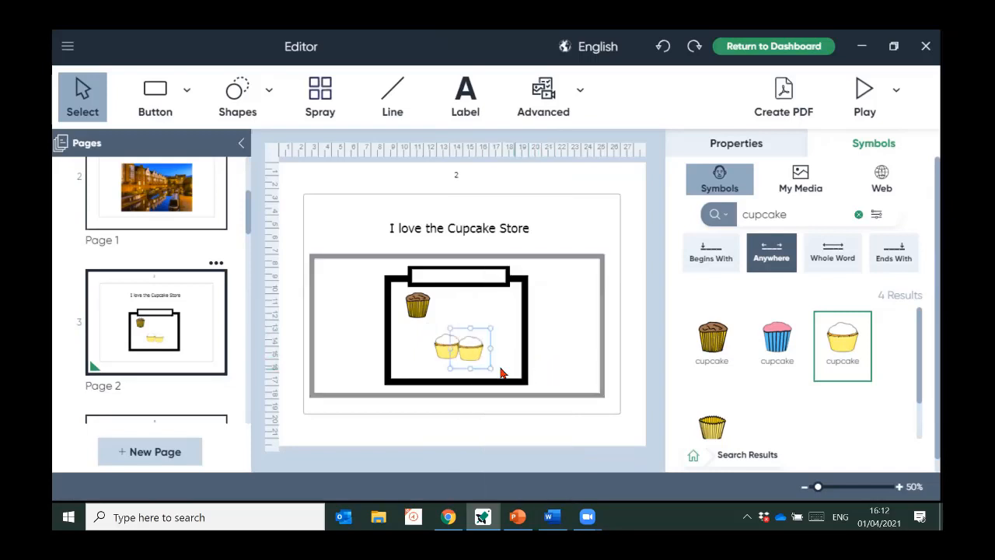
left_click_drag(467, 349, 489, 322)
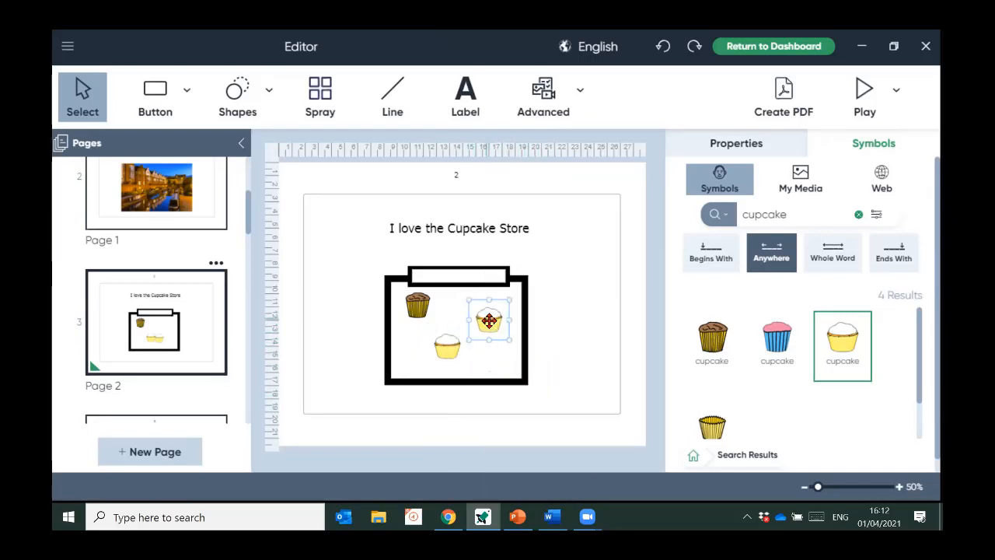
Edit the copied cupcake in the Symbol Editor and fill its white icing with light pink F0B5FC at 45 alpha
right_click(488, 321)
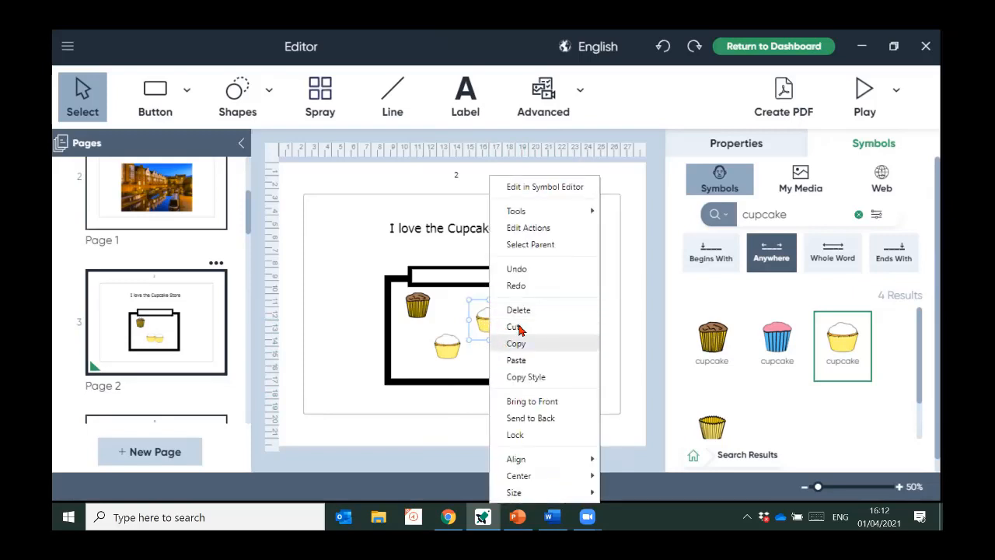
left_click(575, 189)
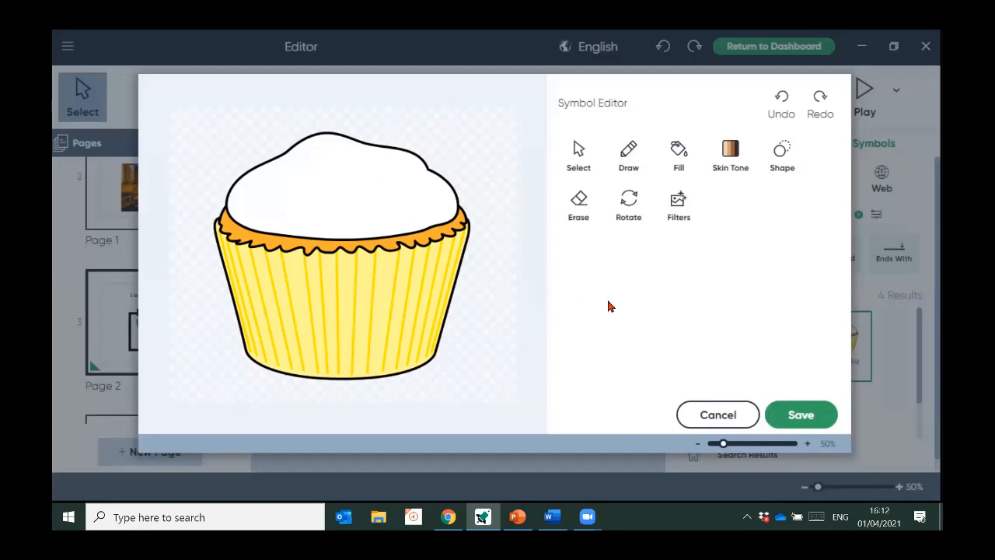
left_click(682, 155)
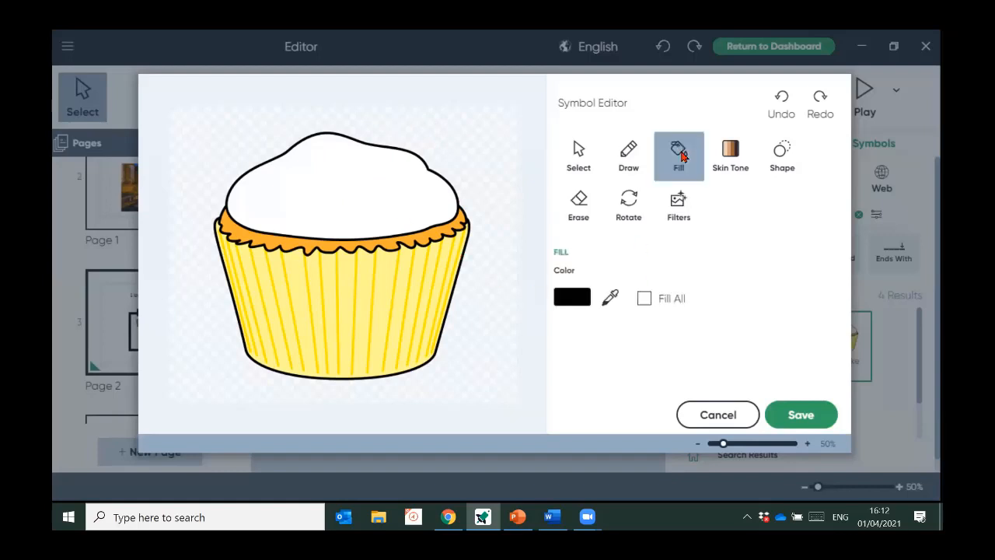
left_click(565, 302)
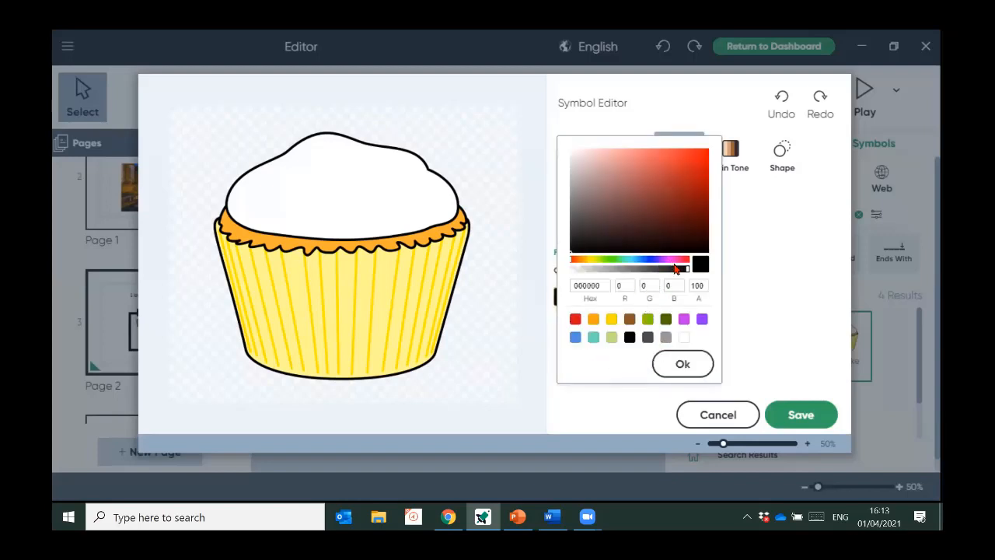
left_click(684, 319)
left_click(625, 269)
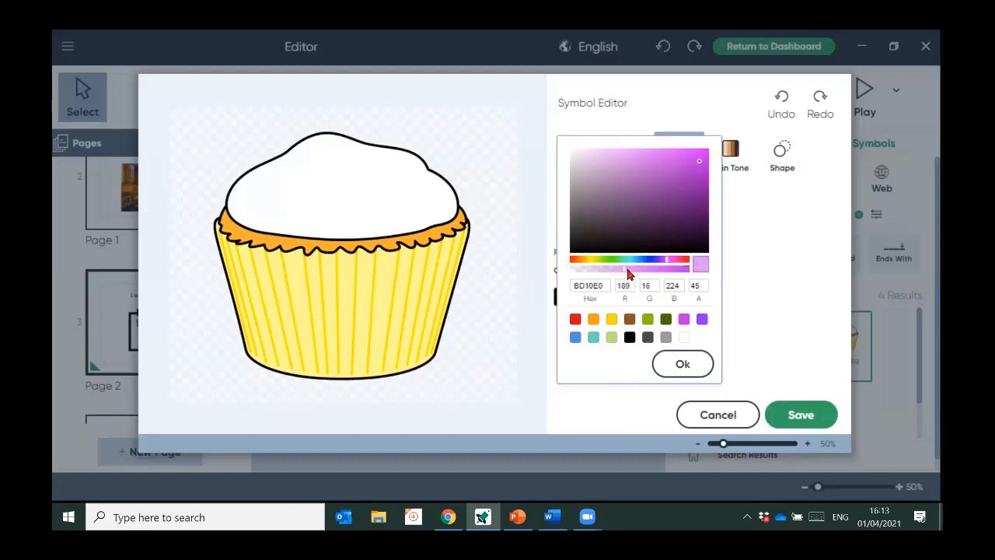
left_click(611, 166)
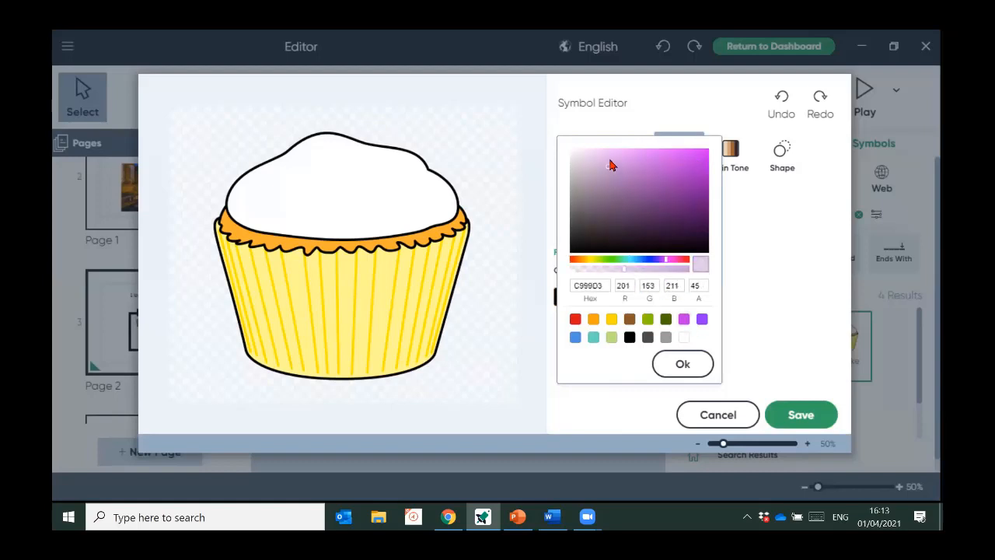
left_click(608, 156)
left_click(609, 150)
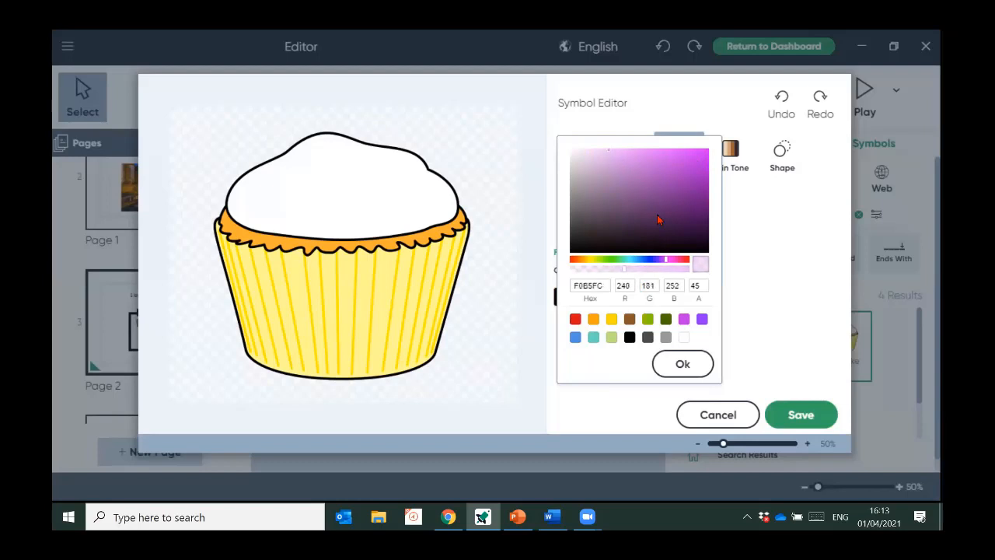
left_click(681, 362)
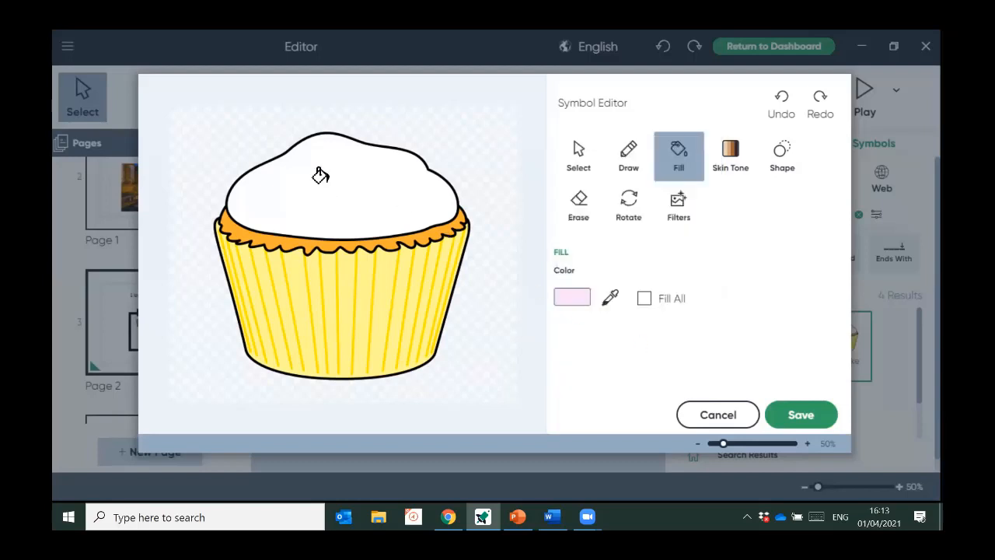
left_click(320, 174)
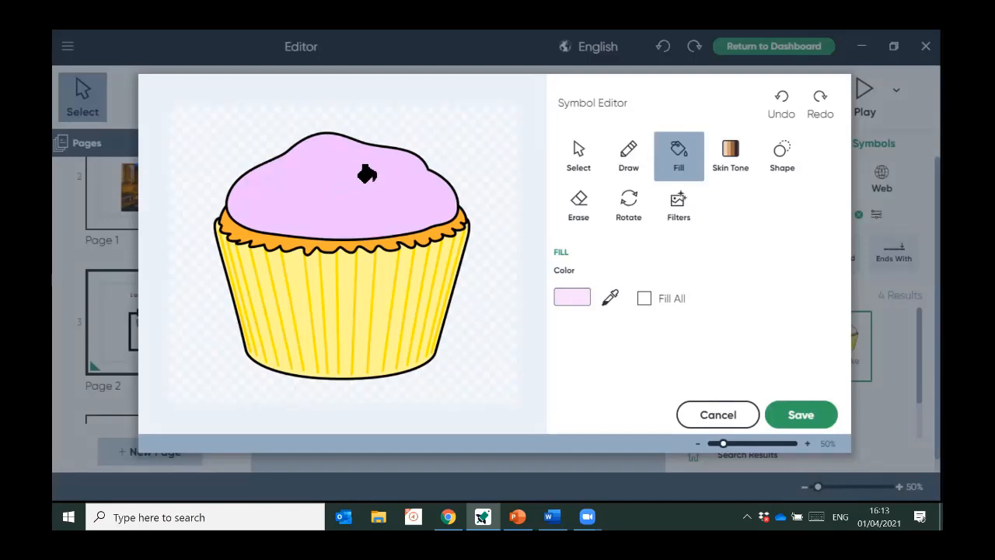
Draw six small blue (4A90E2) circles scattered across the cupcake's pink icing with the Shape tool
left_click(784, 159)
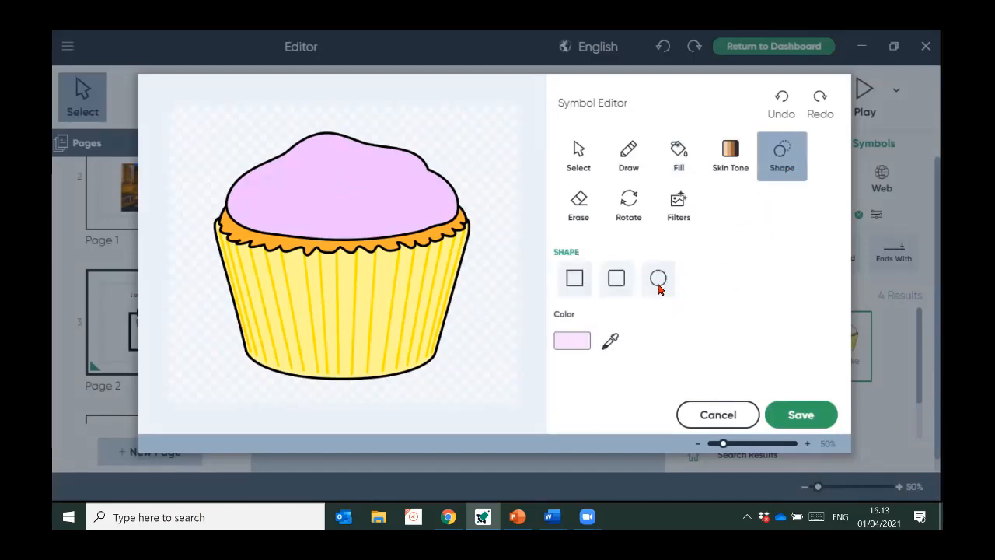
left_click(659, 282)
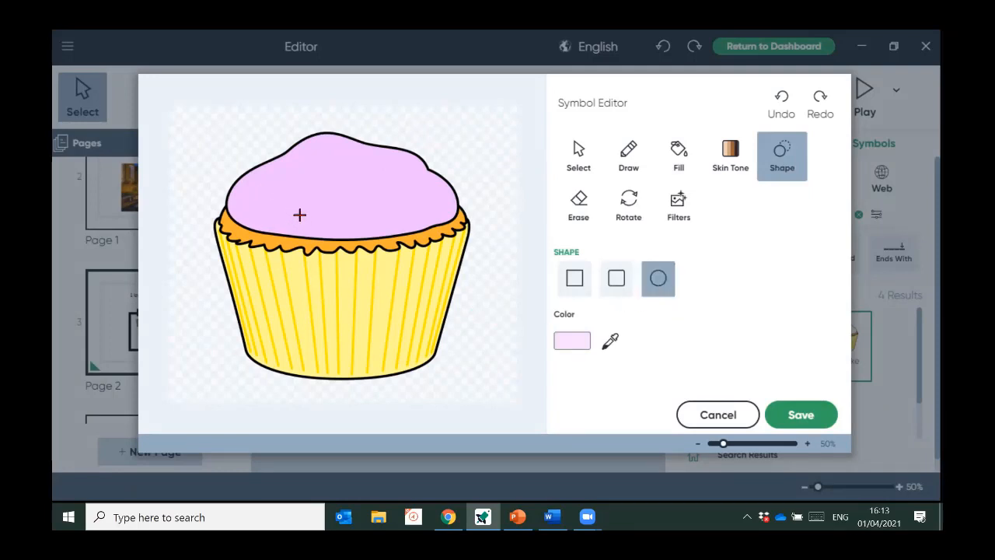
left_click(575, 344)
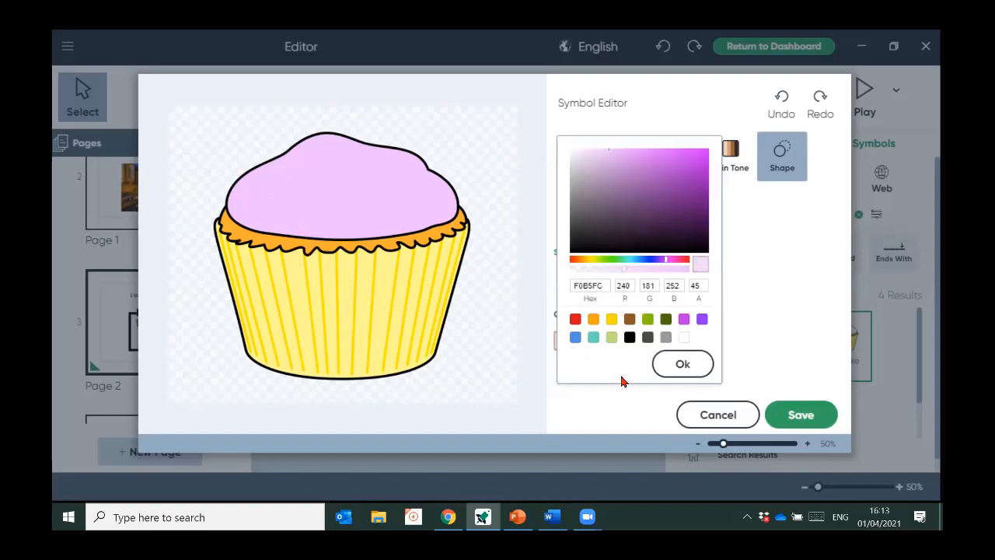
left_click(576, 338)
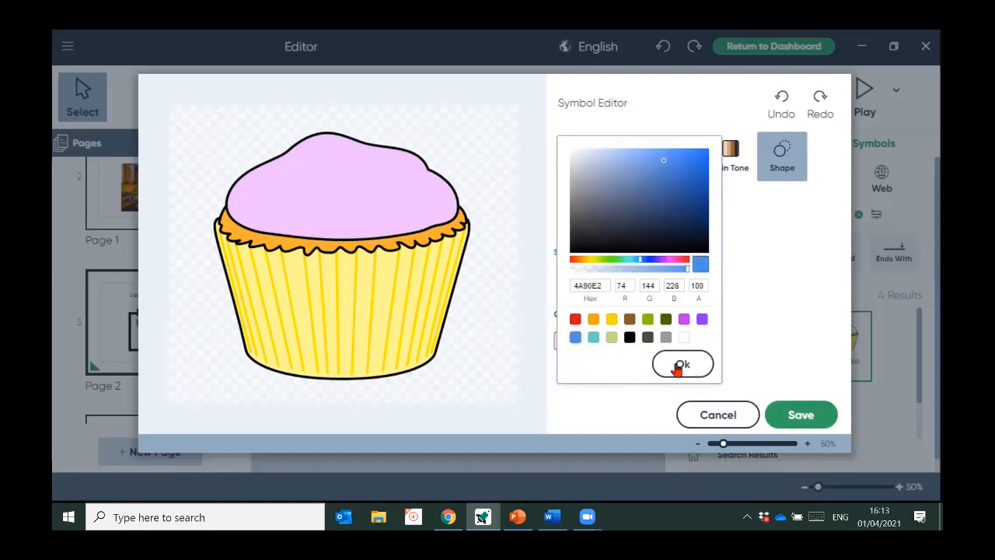
left_click(677, 367)
left_click_drag(262, 189, 281, 207)
left_click_drag(316, 160, 330, 173)
left_click_drag(318, 199, 335, 216)
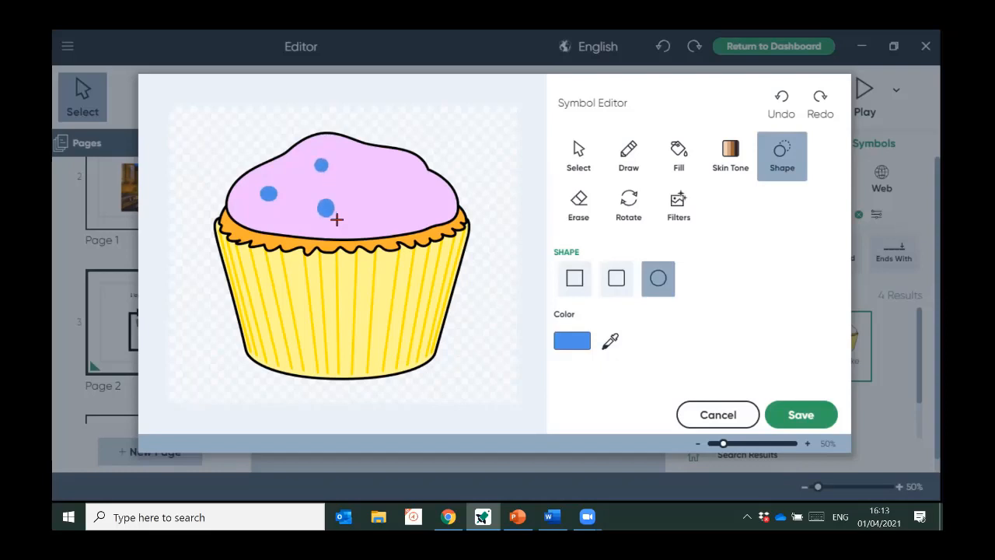
left_click_drag(369, 161, 377, 228)
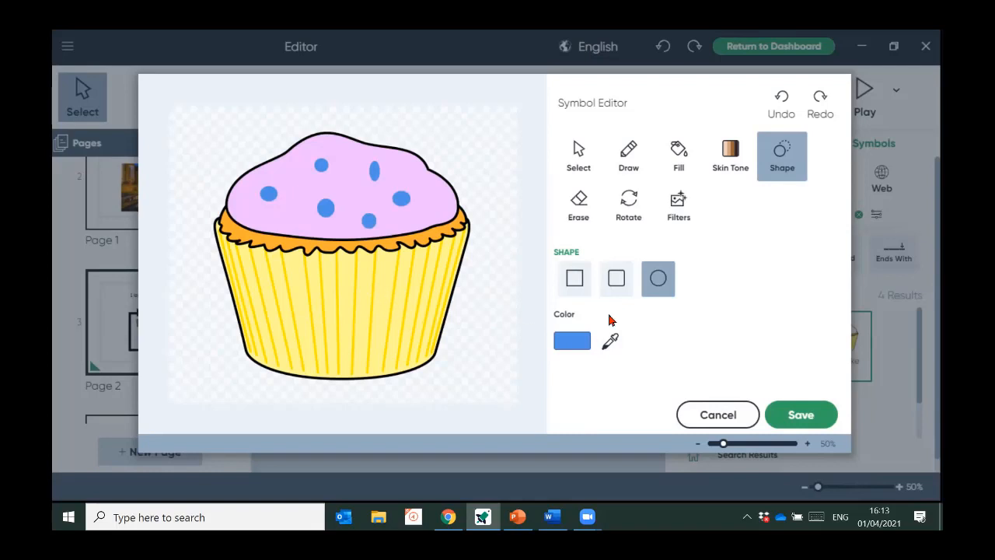
Fill the cupcake's yellow wrapper with the same blue 4A90E2 and save the edited symbol
left_click(674, 152)
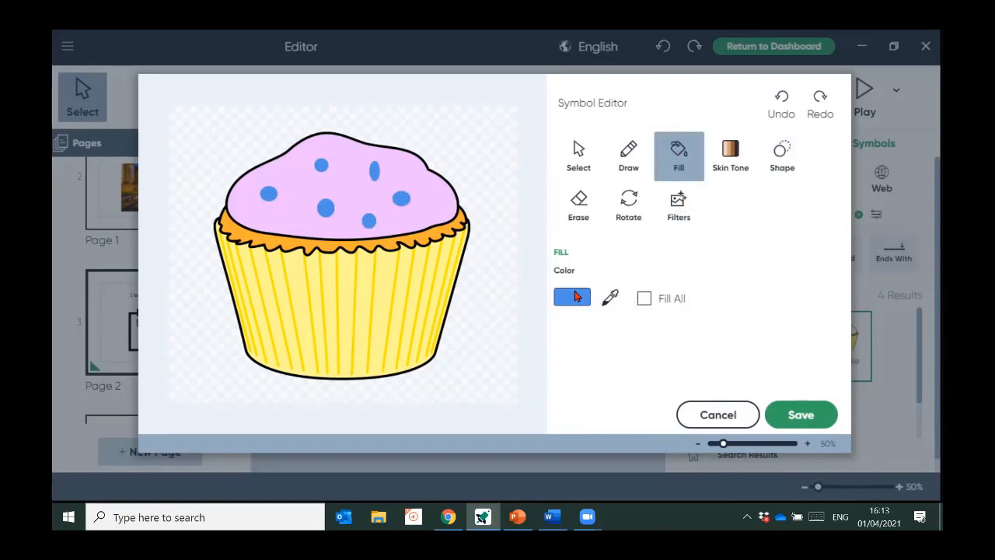
left_click(575, 296)
left_click(339, 275)
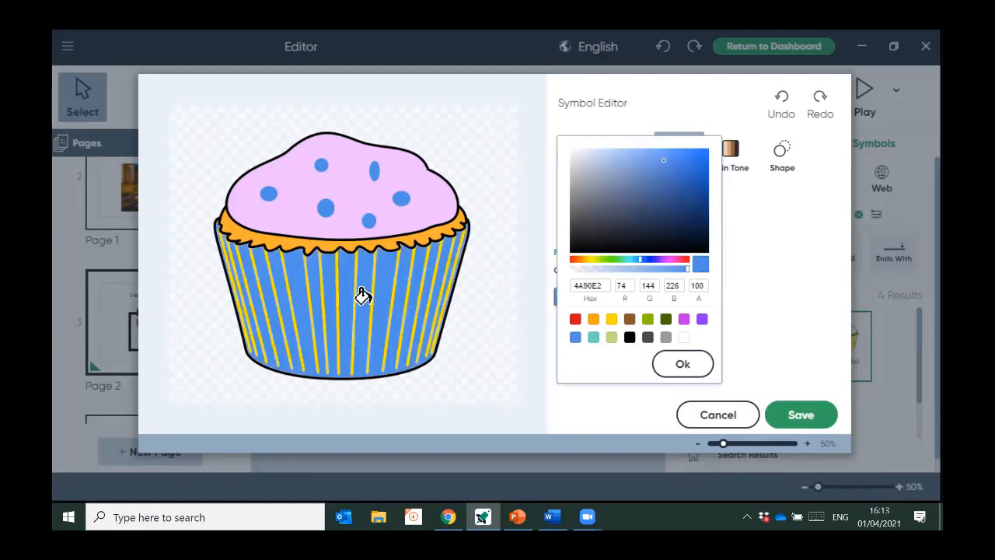
left_click(811, 412)
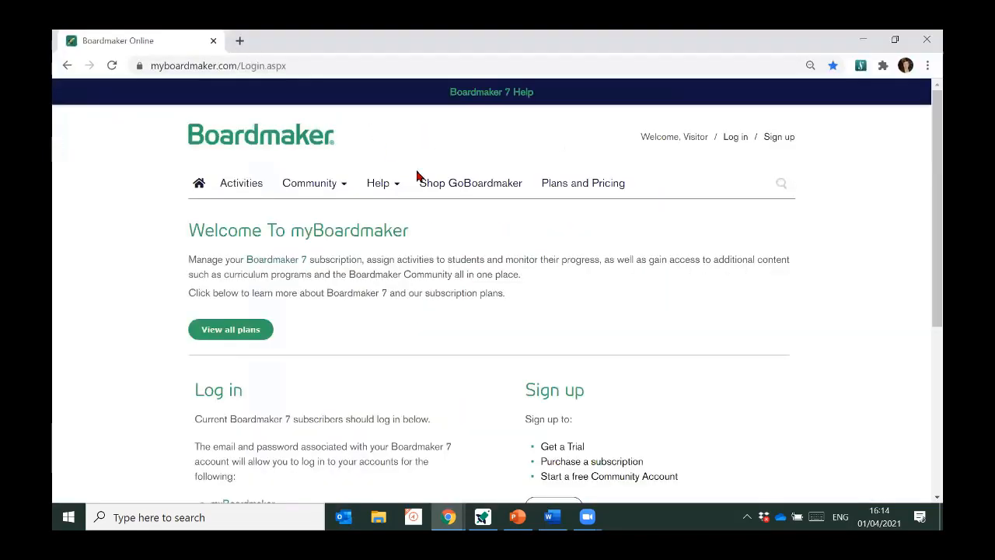
Switch to the myBoardmaker website in the browser and log in with the saved account credentials
scroll(560, 317, "down", 5)
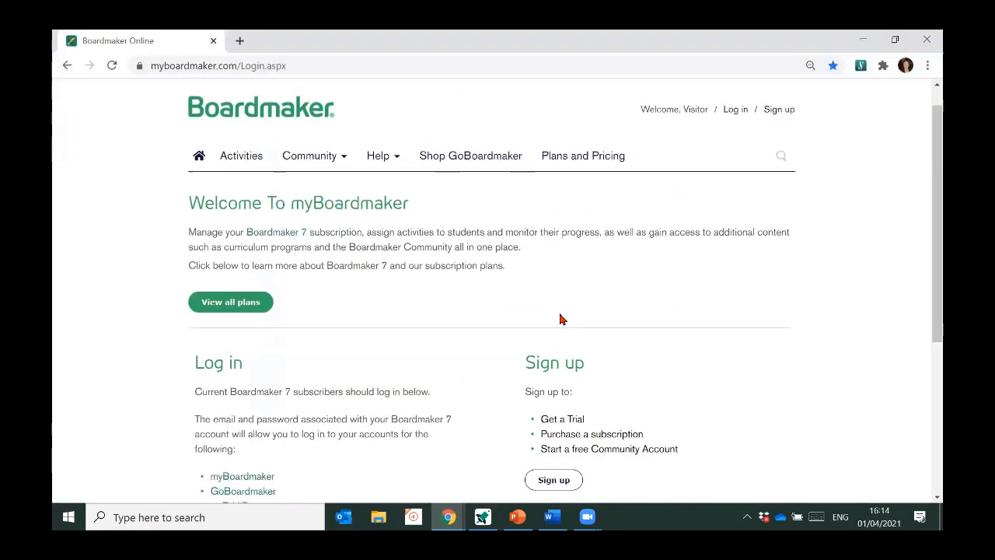
left_click(220, 389)
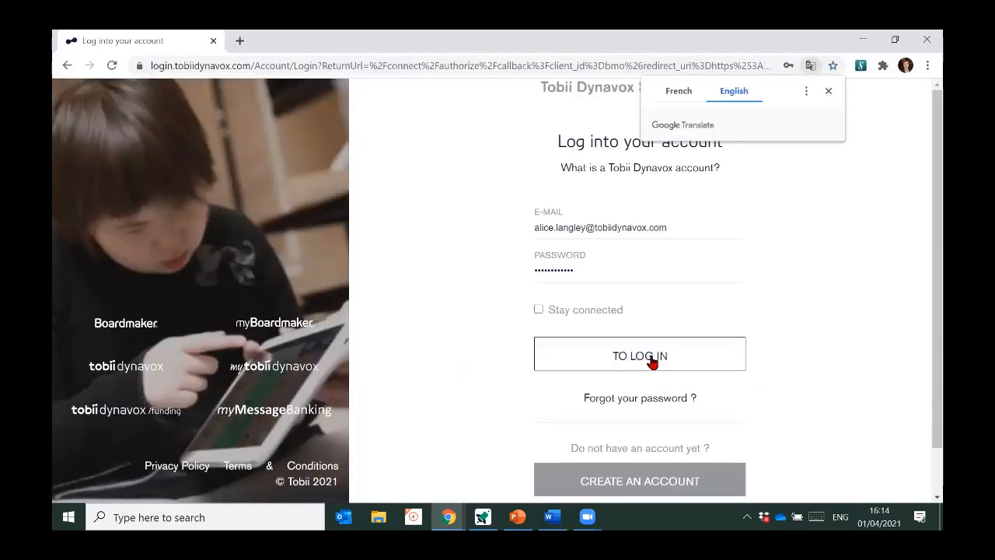
left_click(651, 360)
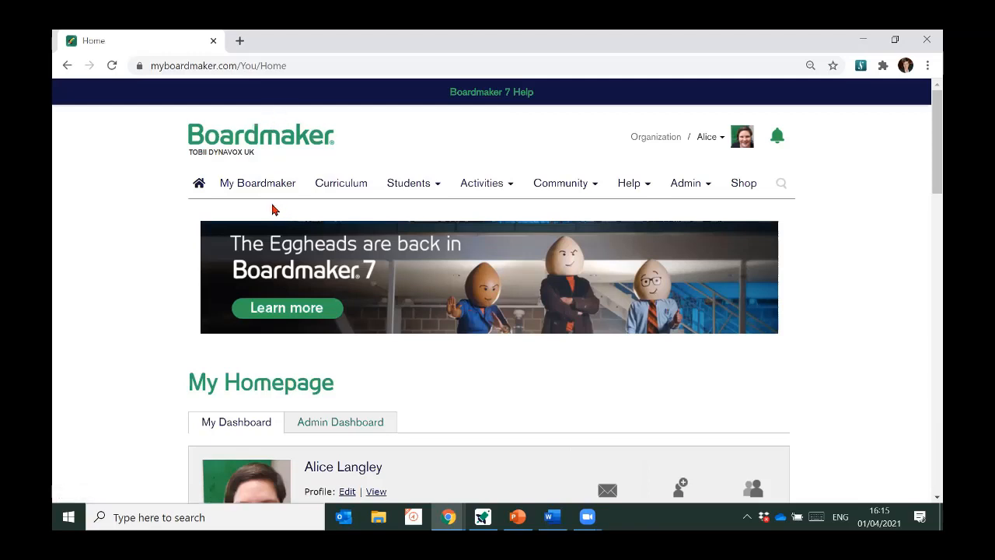
Open the Community Activities page and look through its trending boards and the recent activities by category
left_click(515, 191)
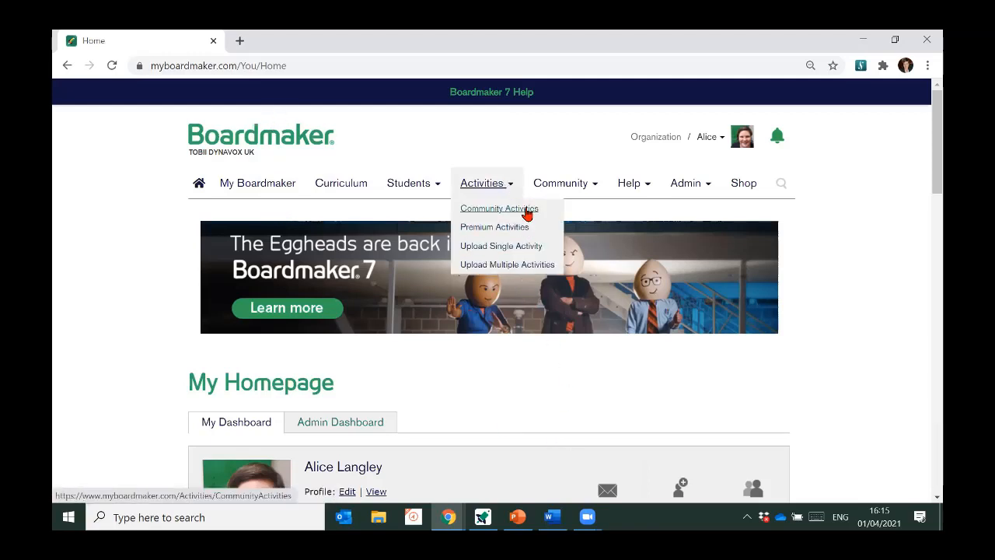
left_click(528, 212)
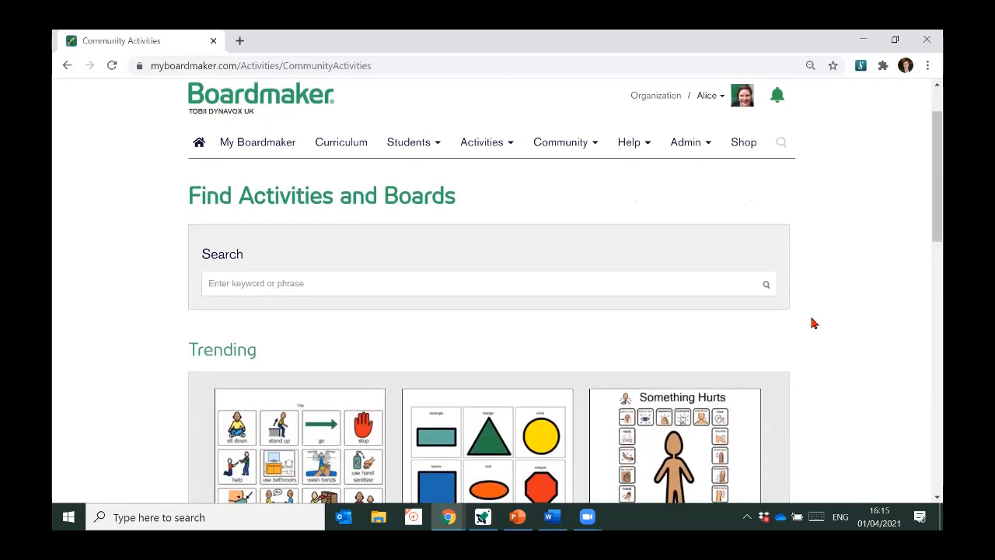
scroll(812, 323, "down", 1)
scroll(813, 322, "down", 3)
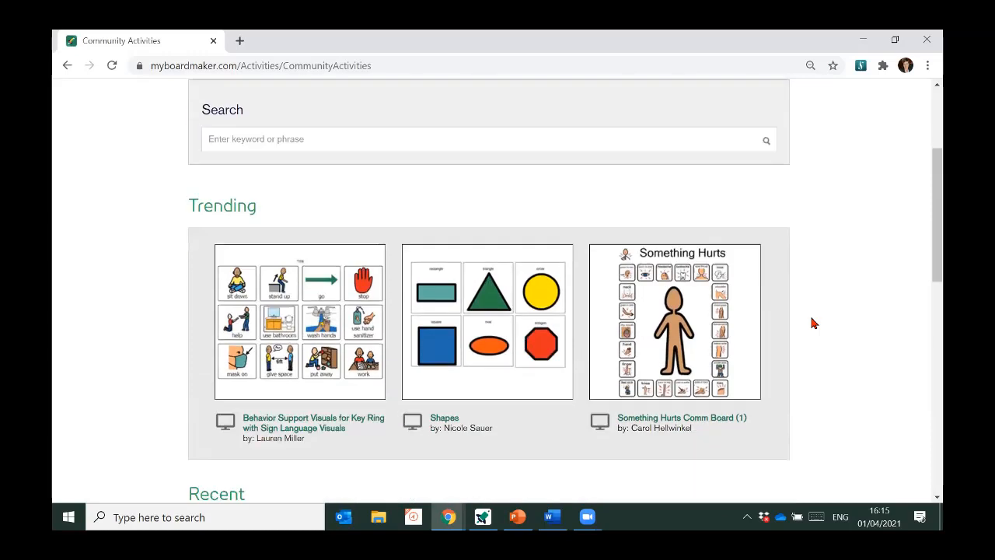
scroll(812, 323, "up", 5)
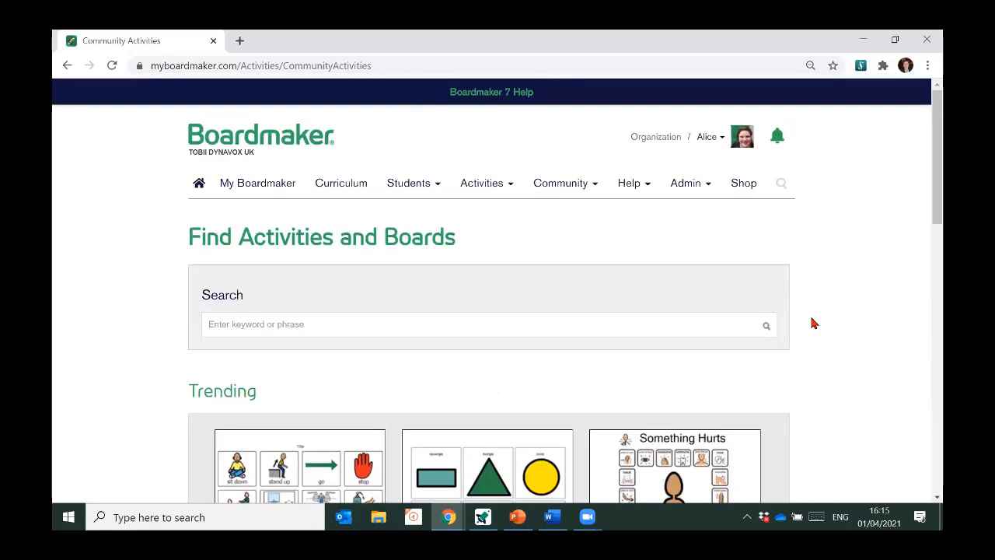
scroll(812, 323, "down", 4)
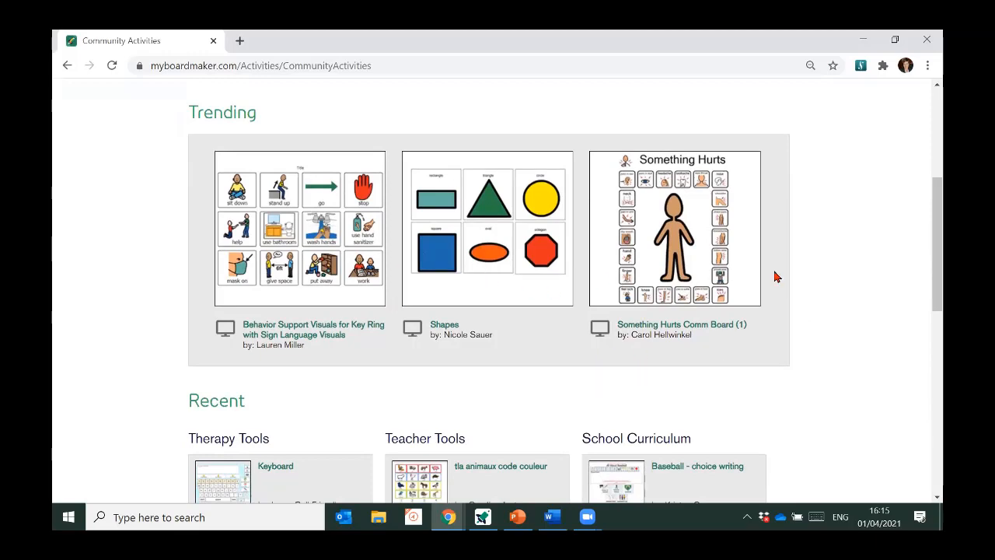
scroll(781, 278, "down", 2)
scroll(785, 277, "down", 2)
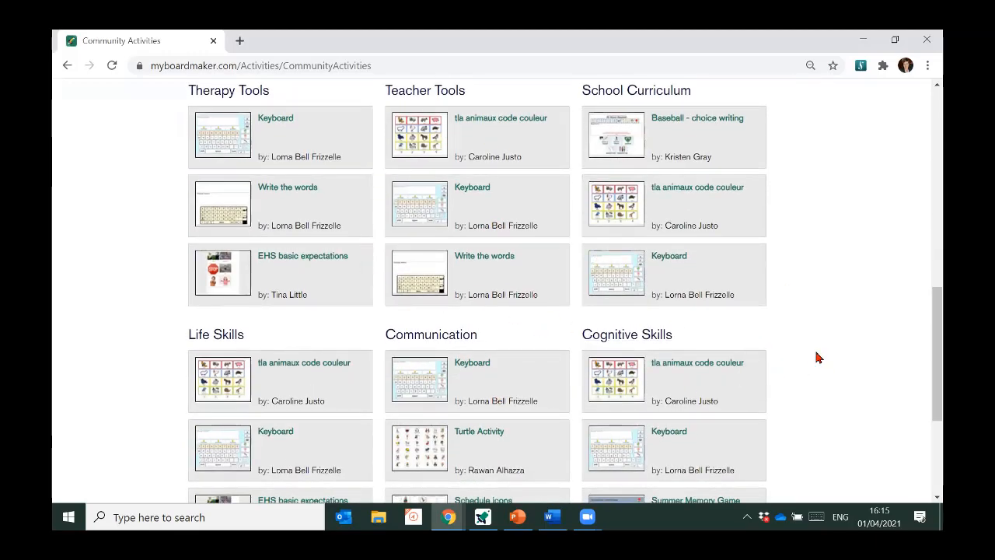
Search the community activities for "ALD" and open the Shopping ALD board from the results
scroll(817, 356, "up", 7)
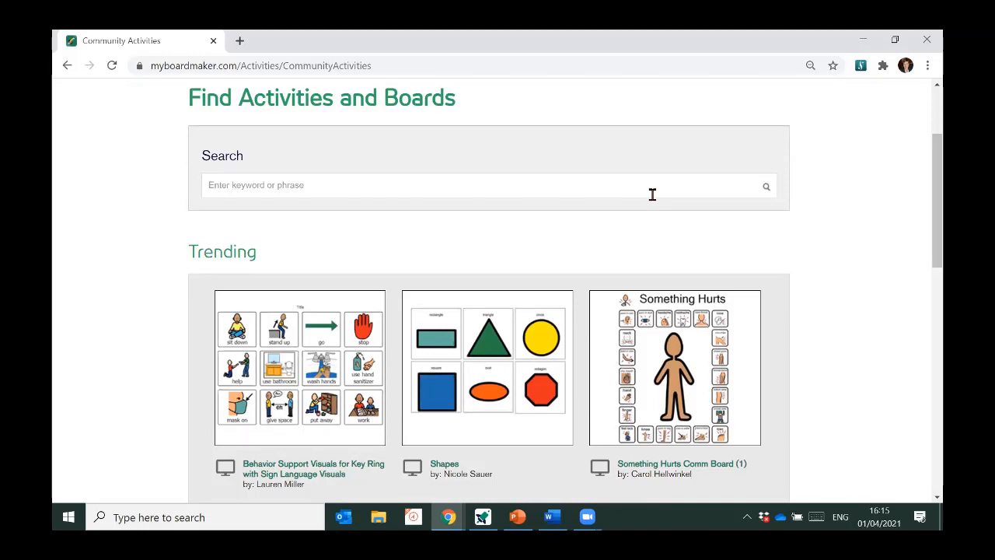
type("ALD")
key("Return")
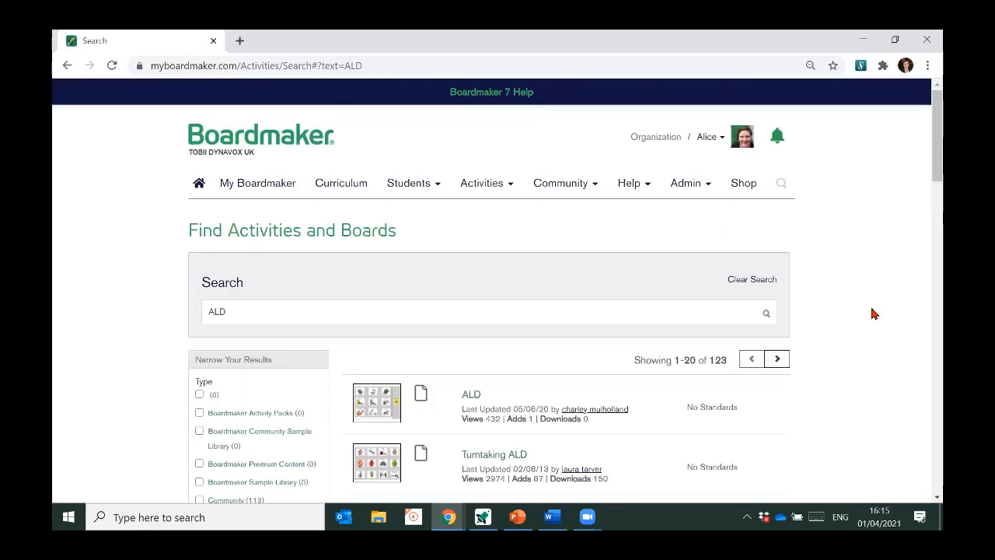
scroll(874, 259, "down", 2)
scroll(874, 259, "down", 2)
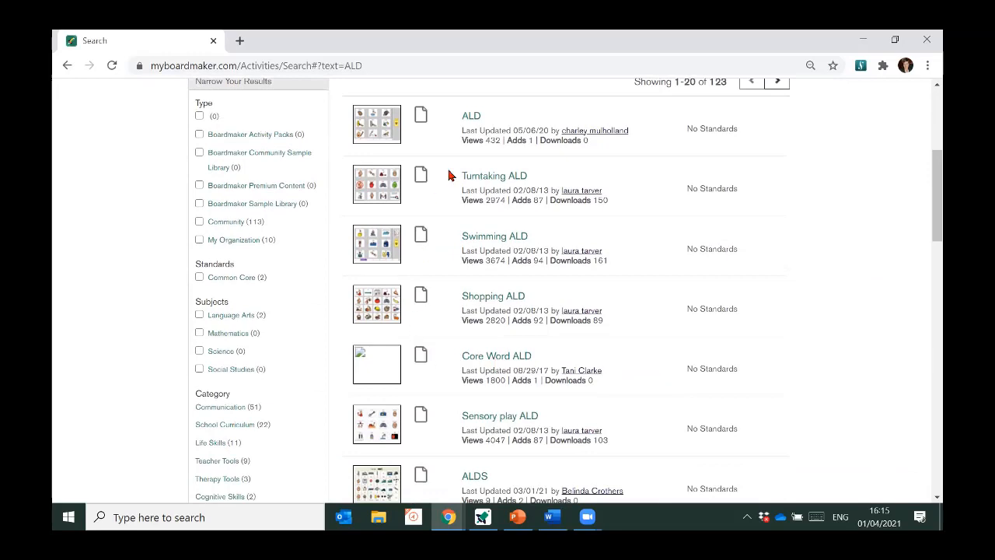
scroll(742, 359, "up", 1)
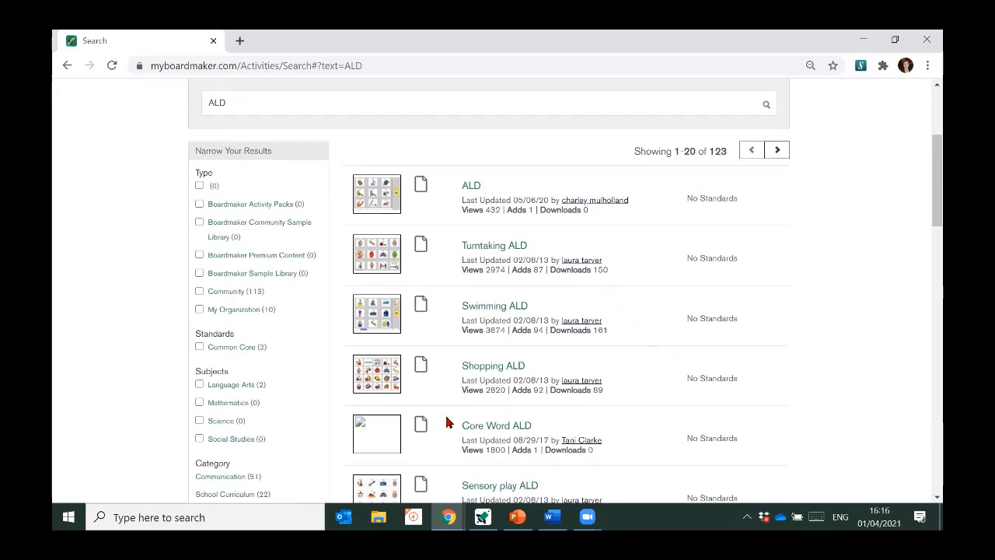
left_click(482, 374)
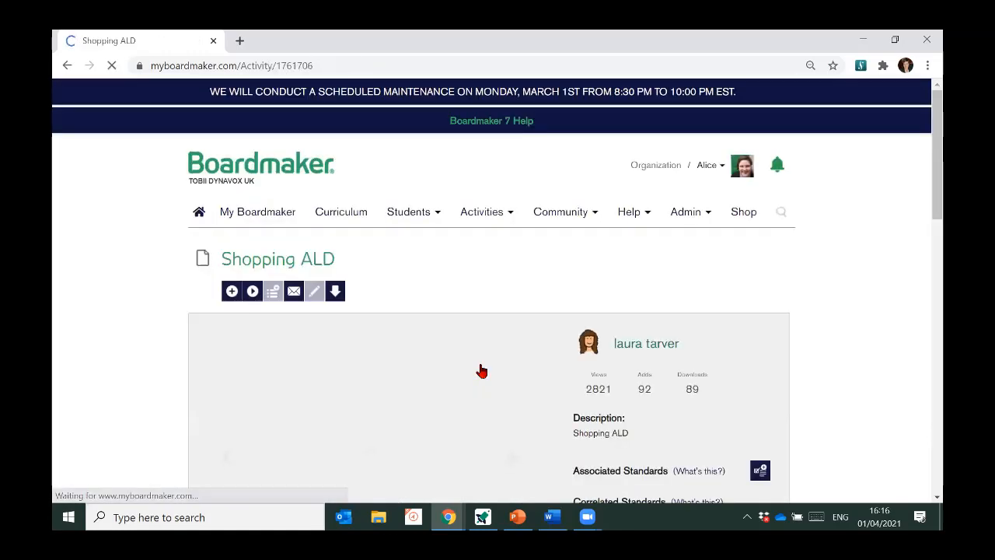
scroll(805, 325, "down", 2)
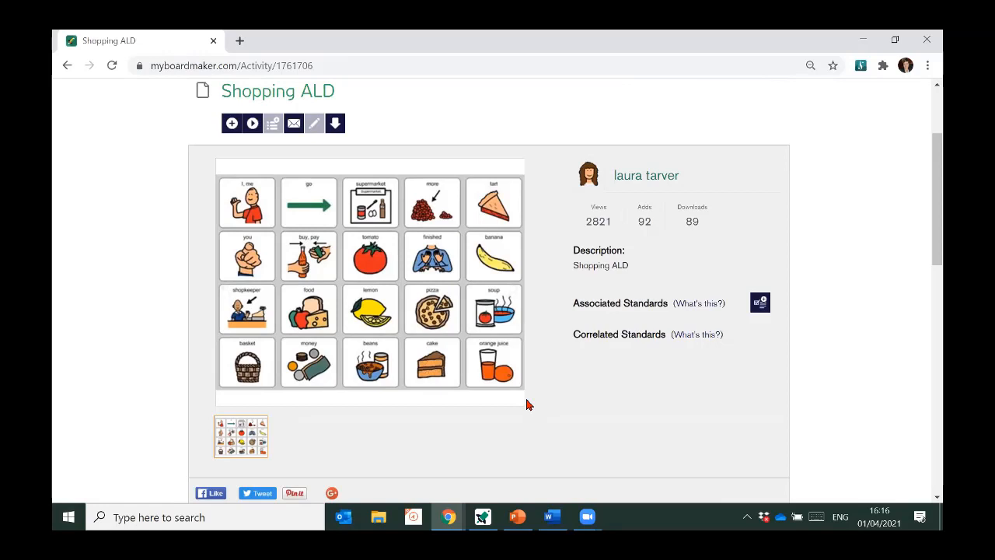
Add the Shopping ALD board to the account's own activities and open the My Boardmaker activity list
left_click(230, 127)
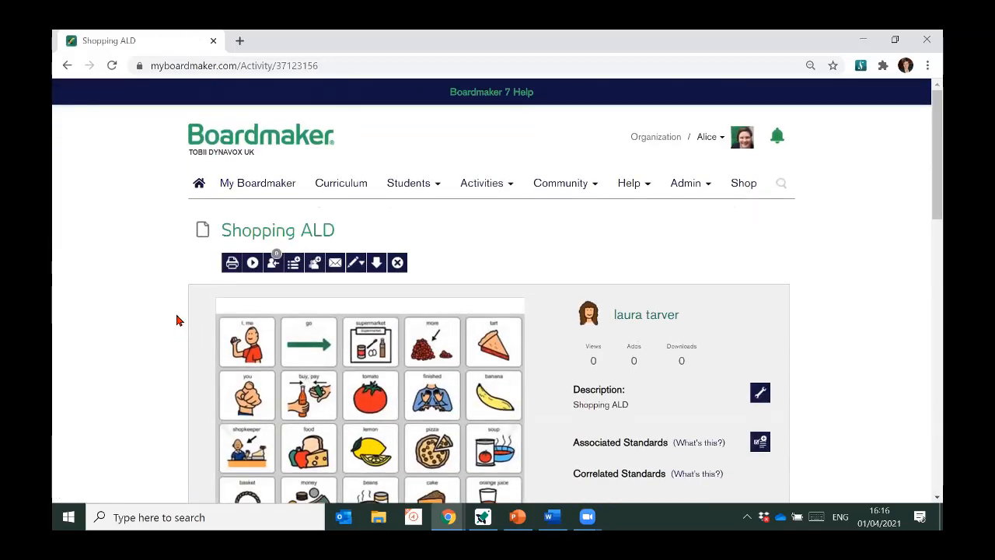
left_click(259, 187)
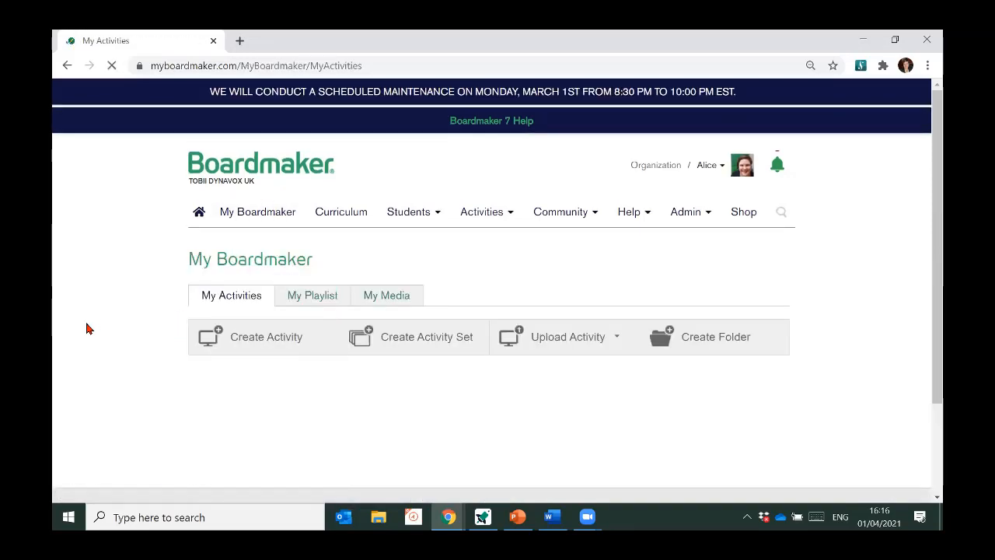
scroll(87, 328, "down", 2)
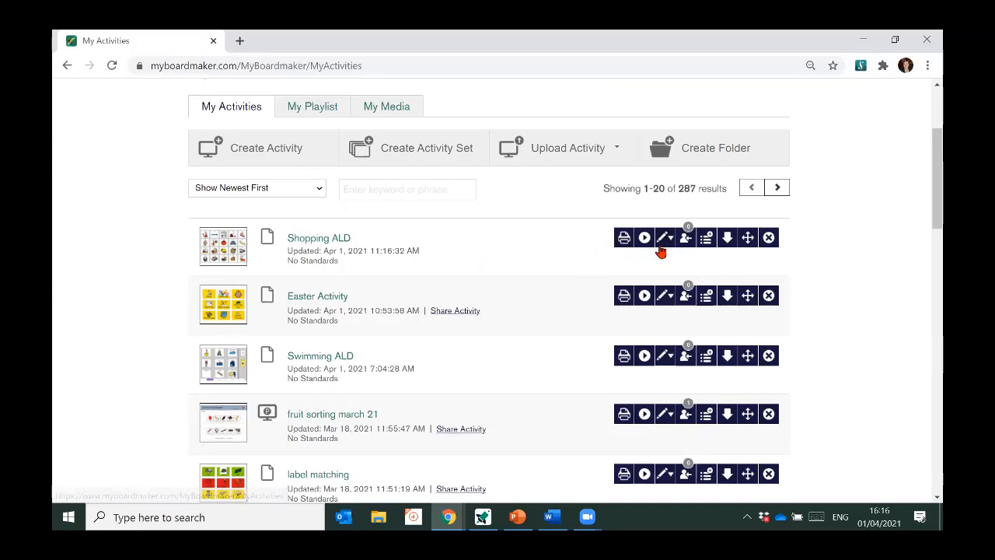
Open Shopping ALD in the Boardmaker 7 Editor, discarding the previous activity's unsaved changes, and display its page
left_click(671, 241)
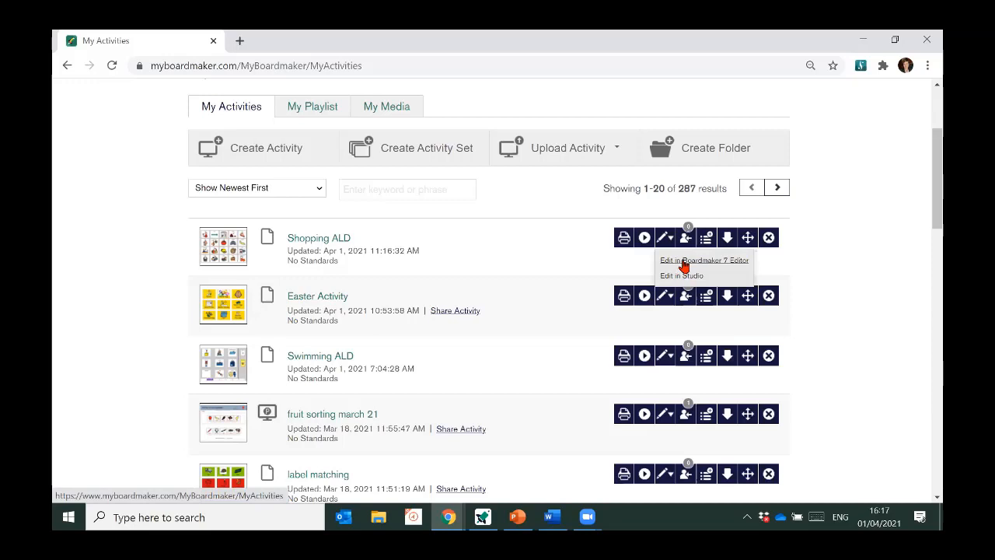
left_click(684, 267)
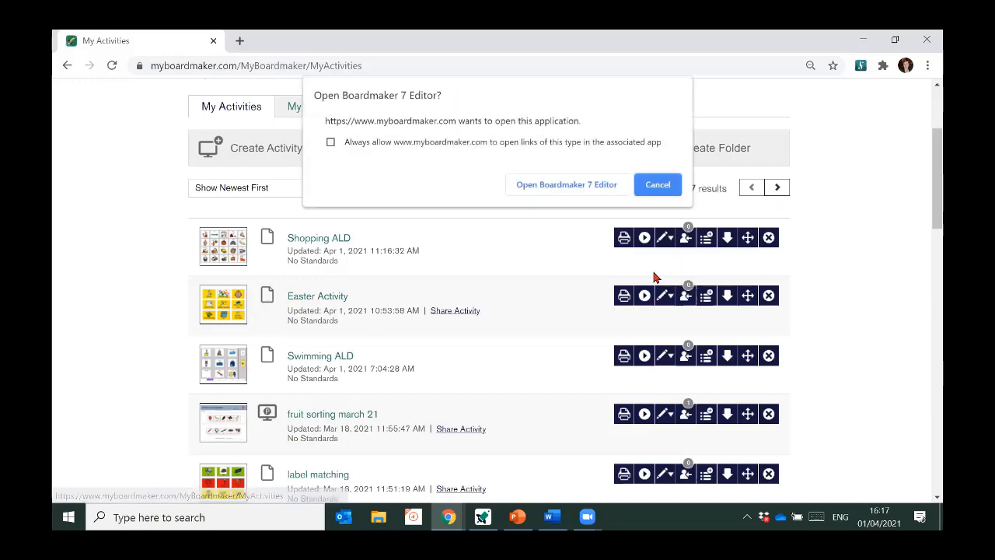
left_click(544, 191)
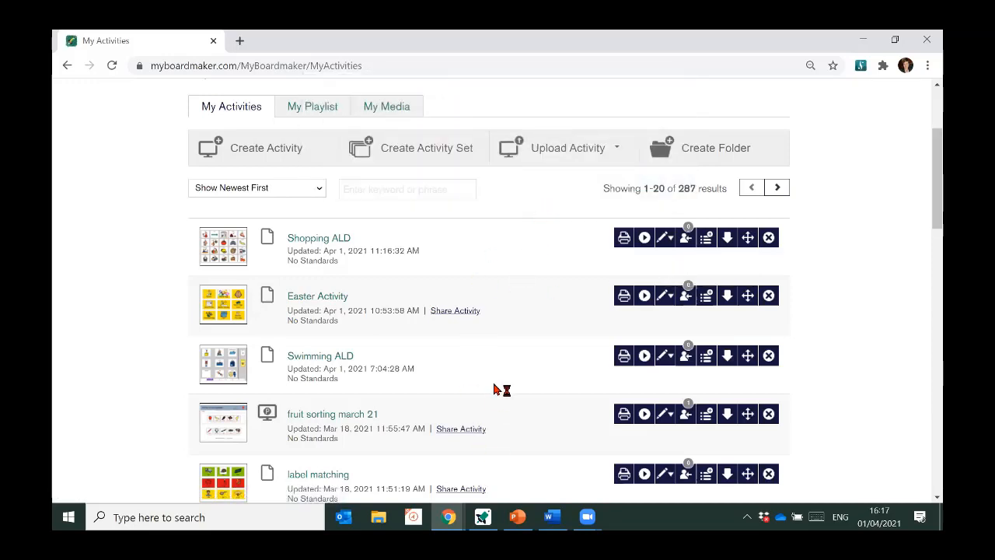
left_click(482, 516)
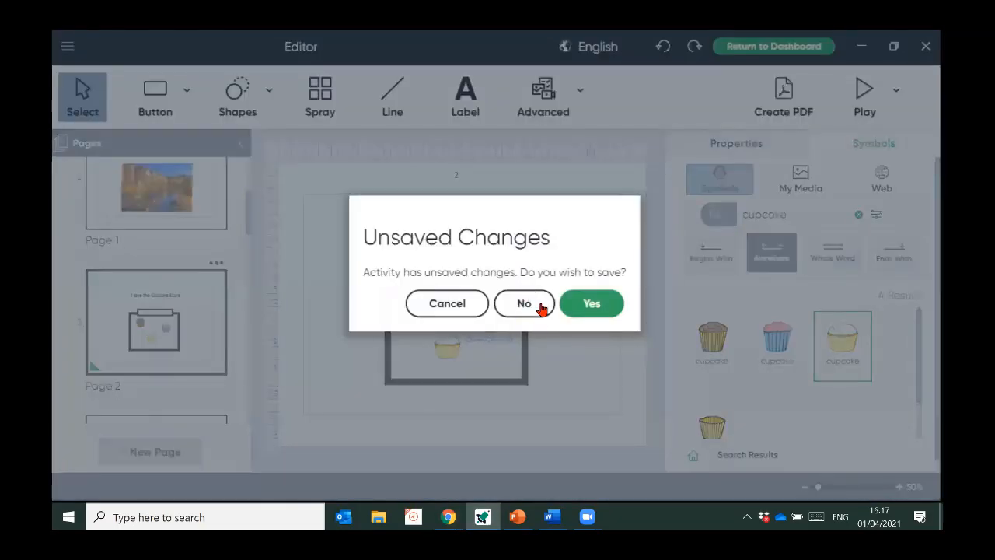
left_click(536, 309)
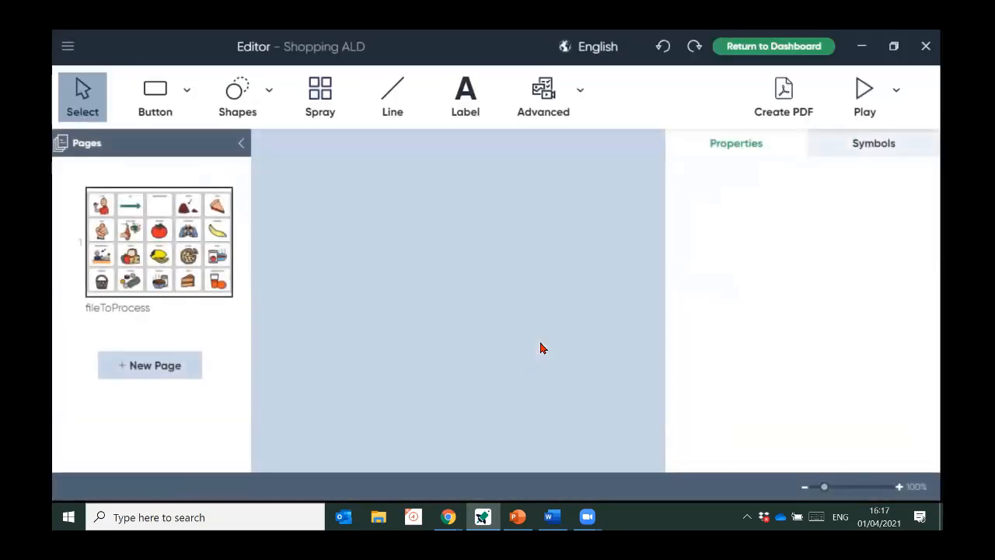
left_click(158, 270)
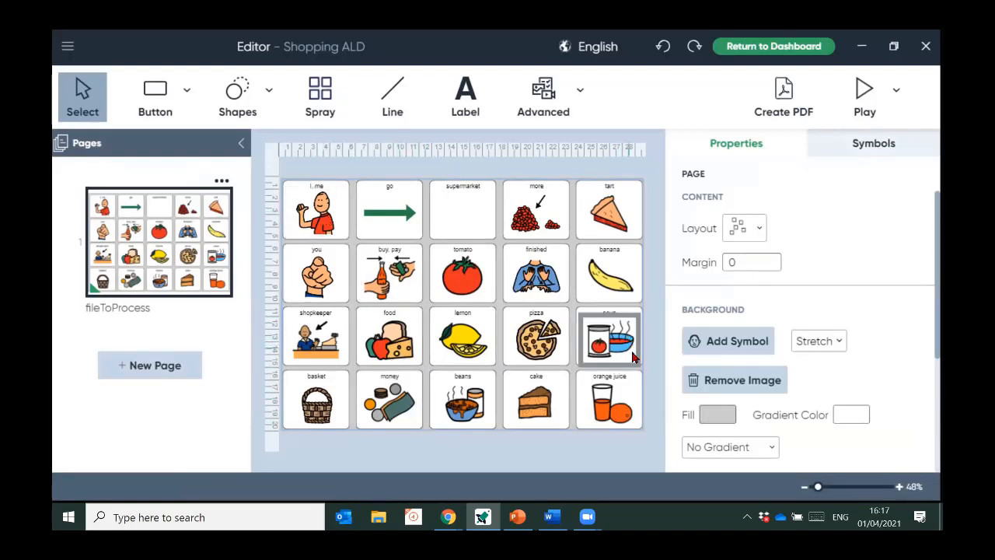
Search the symbols for "I" and replace the "I, me" button's content with the dark-blue-shirted person symbol
left_click(303, 205)
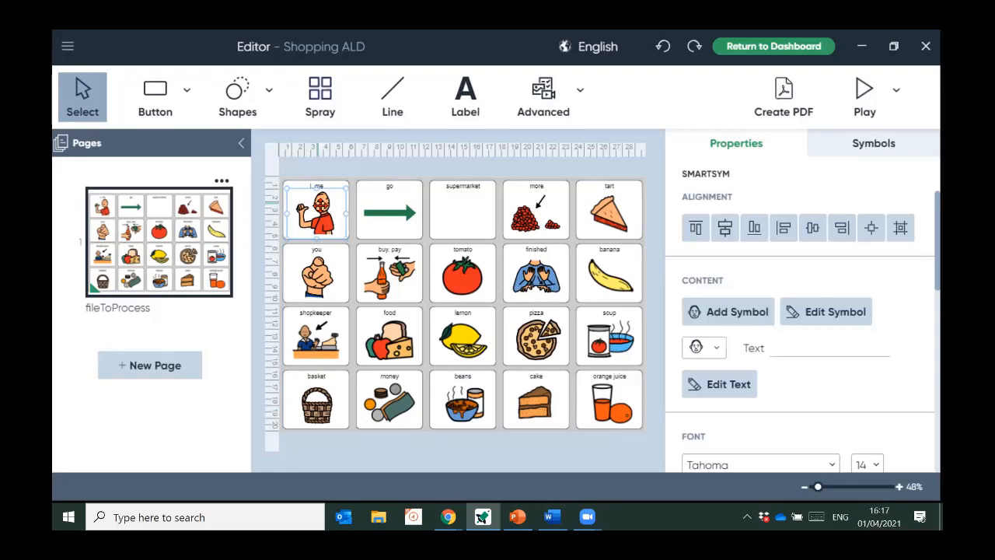
left_click(869, 147)
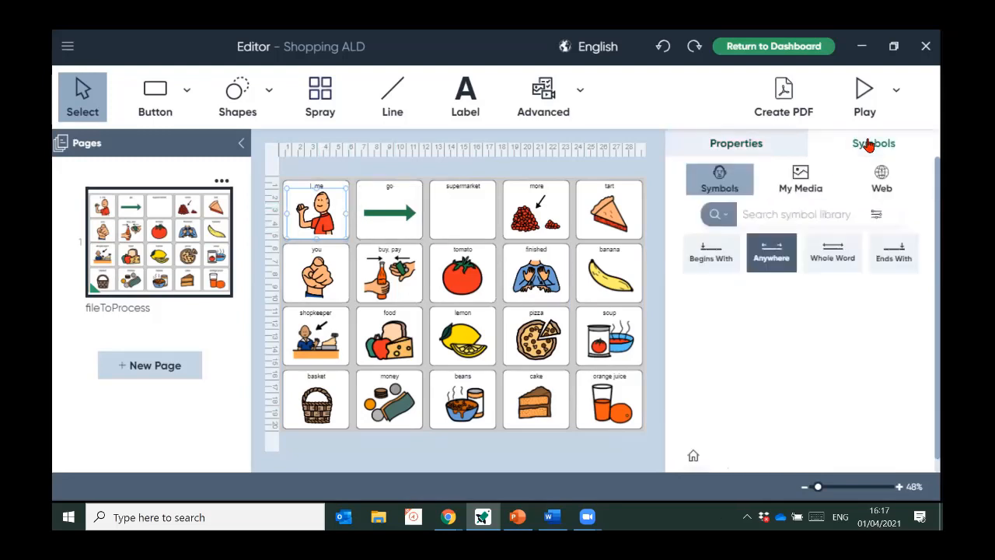
left_click(317, 188)
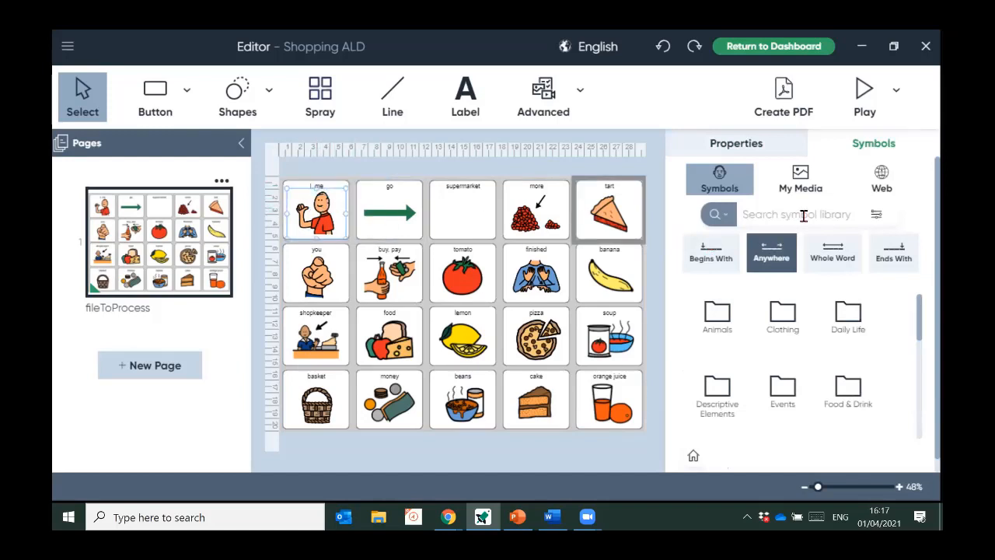
type("I")
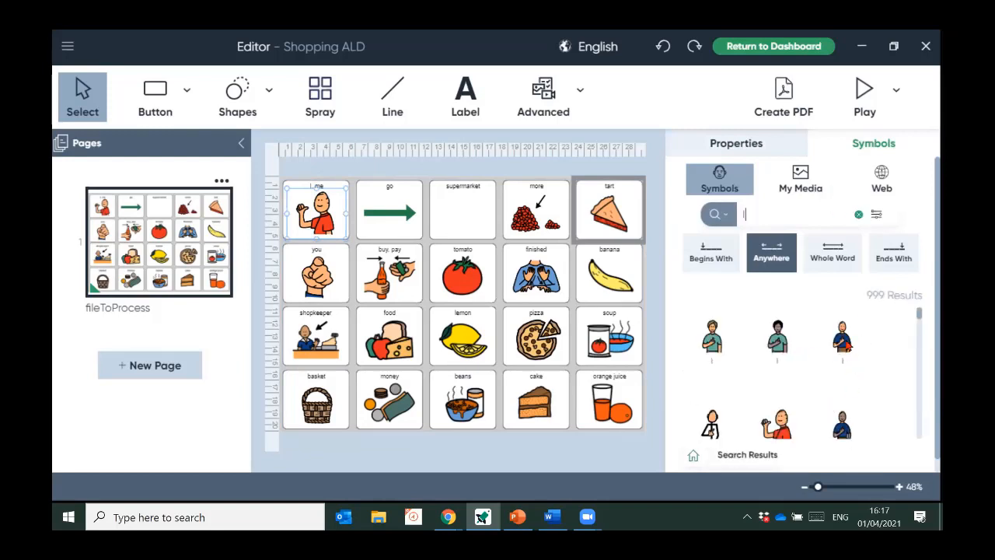
left_click_drag(843, 343, 322, 220)
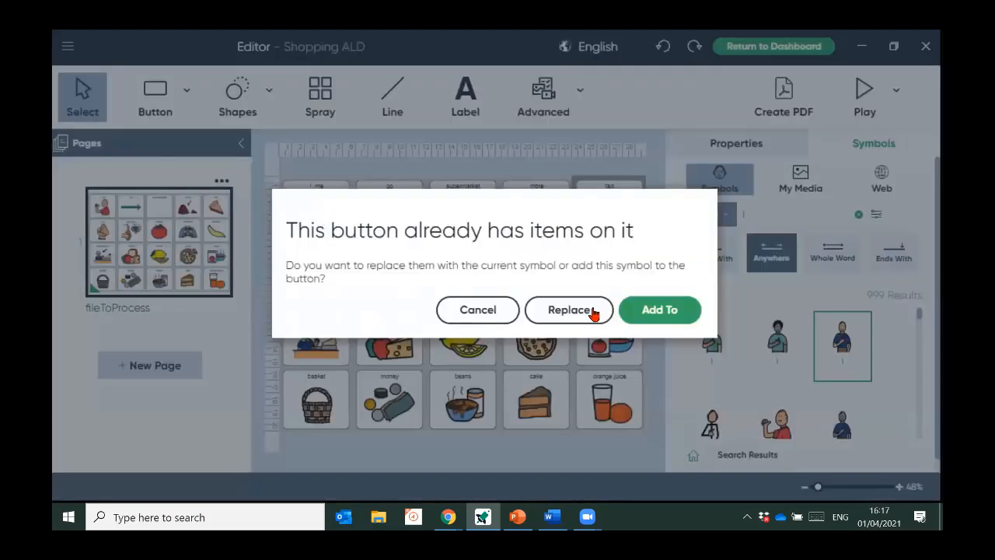
left_click(595, 313)
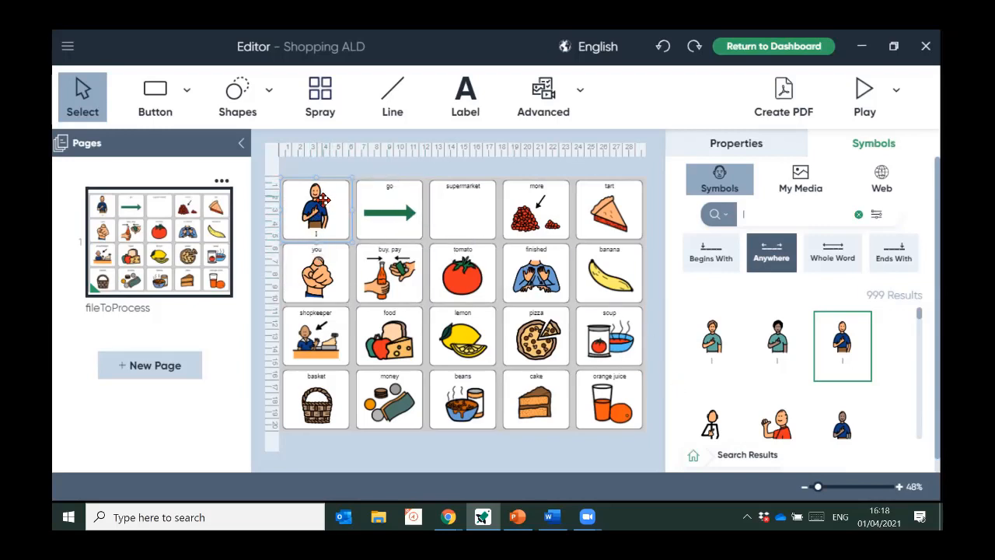
Set the new "I" button's layout so that its text sits above the symbol
left_click(773, 150)
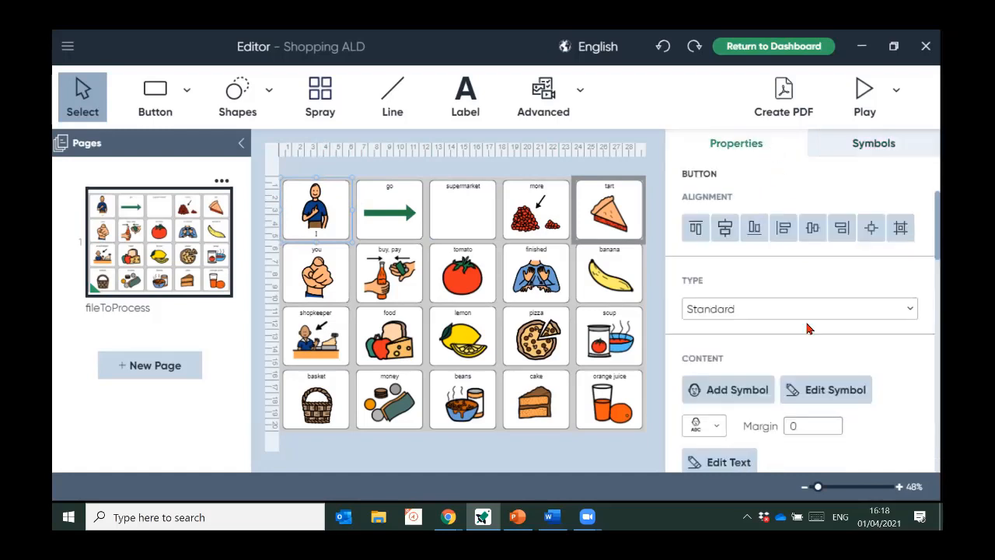
left_click(718, 429)
scroll(743, 373, "down", 3)
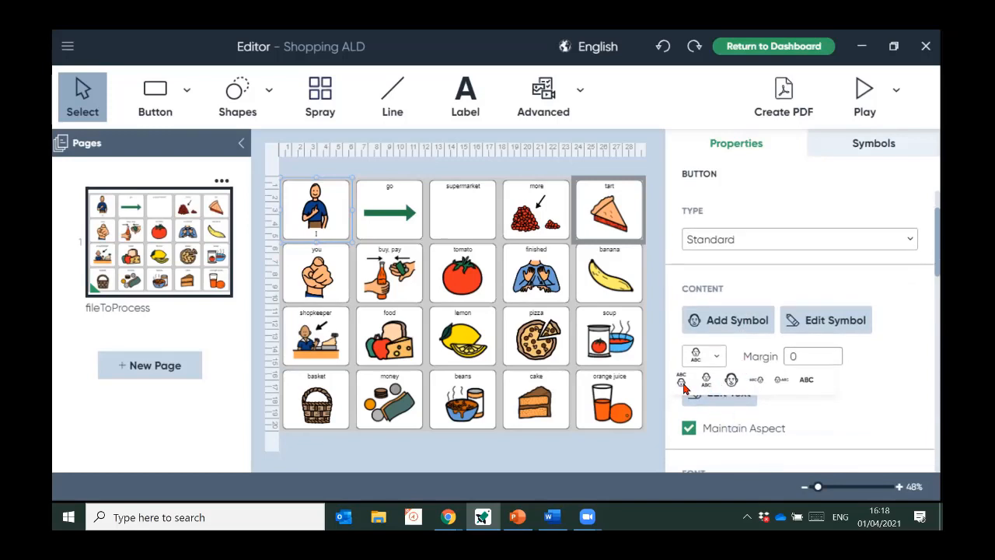
left_click(683, 382)
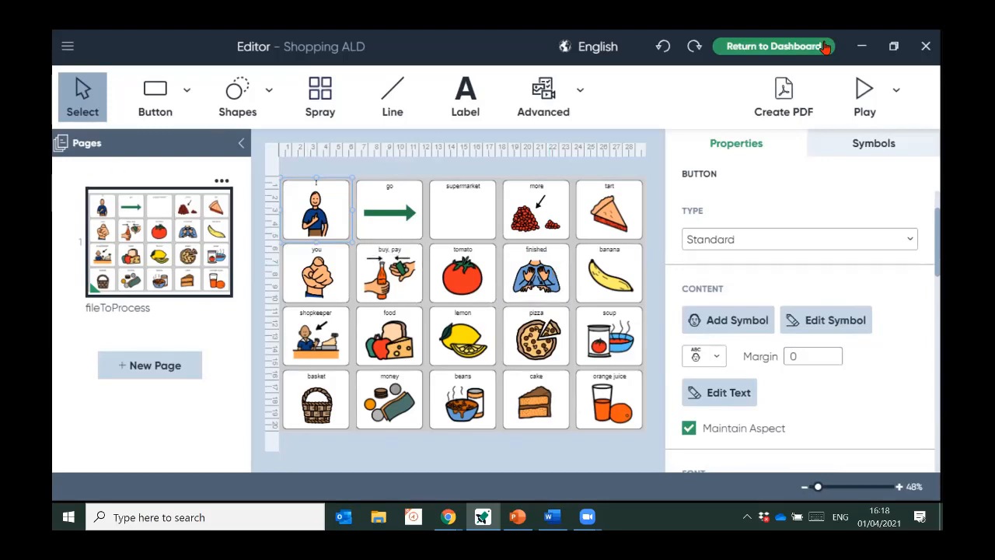
Return to the dashboard without saving Shopping ALD, and open the My Curriculum folder in My Boardmaker
left_click(793, 49)
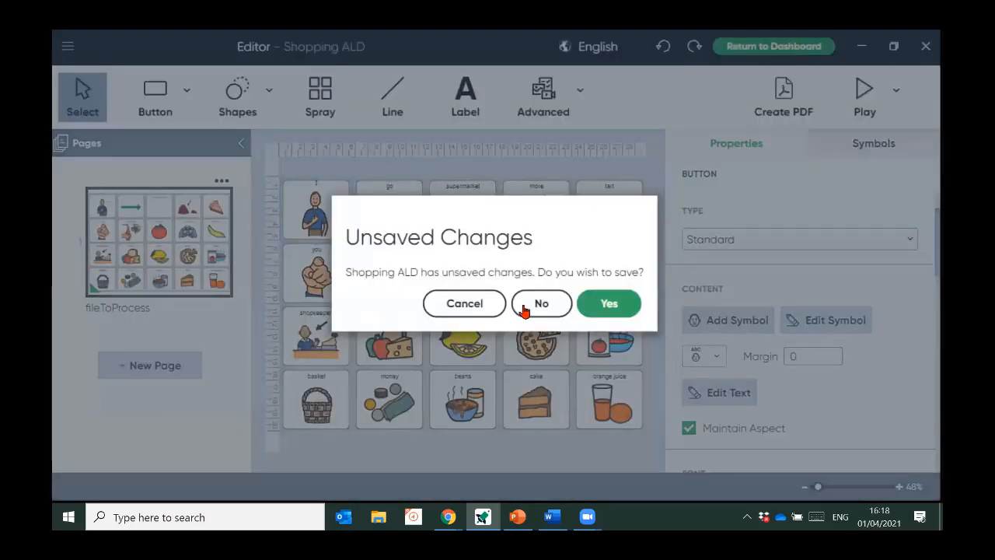
left_click(529, 307)
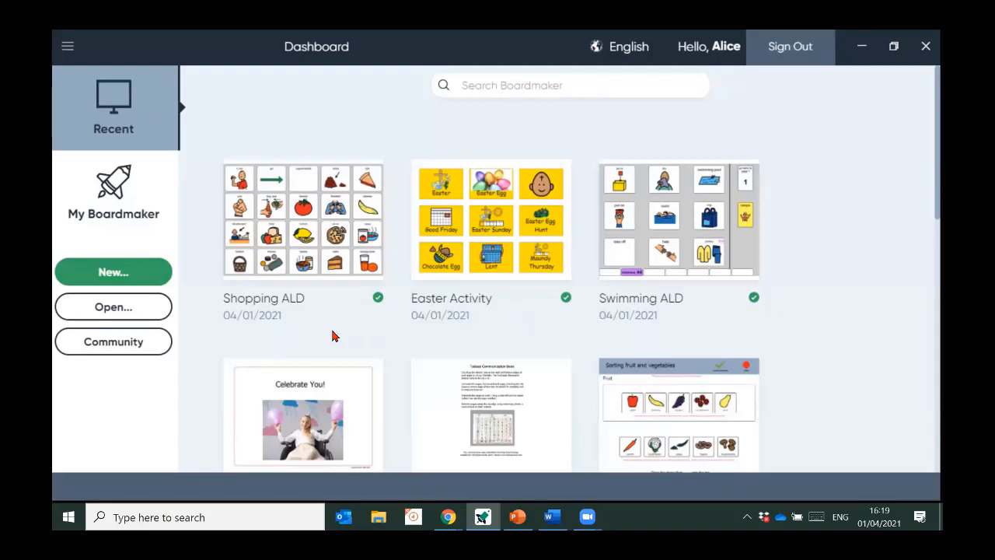
left_click(126, 205)
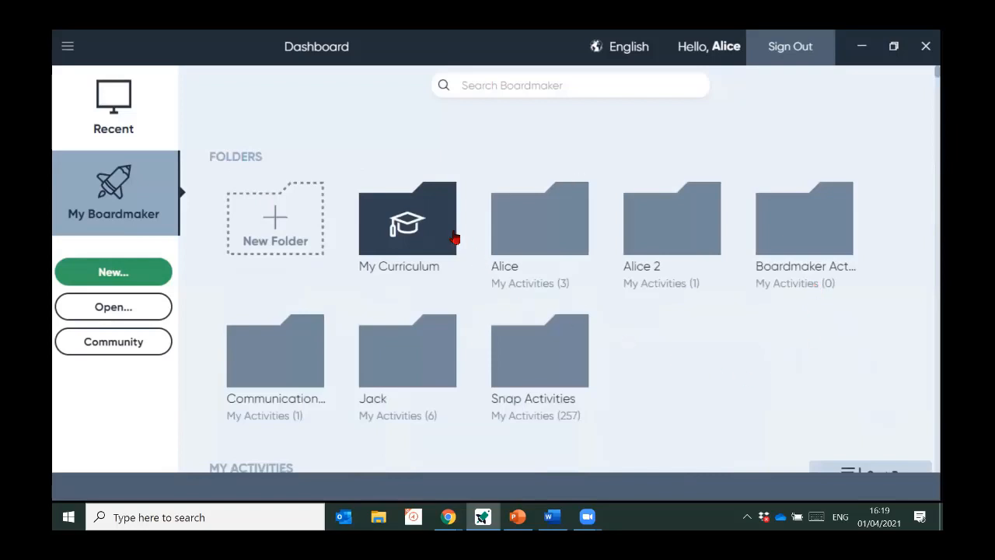
left_click(430, 235)
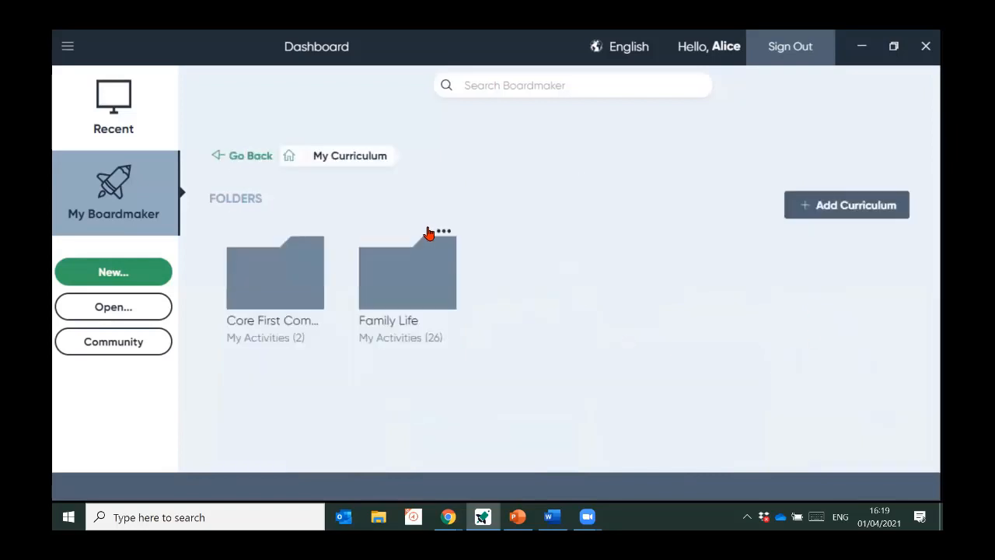
Open the curriculum catalogue for adding units and view the Core First Communication Book contents
left_click(837, 210)
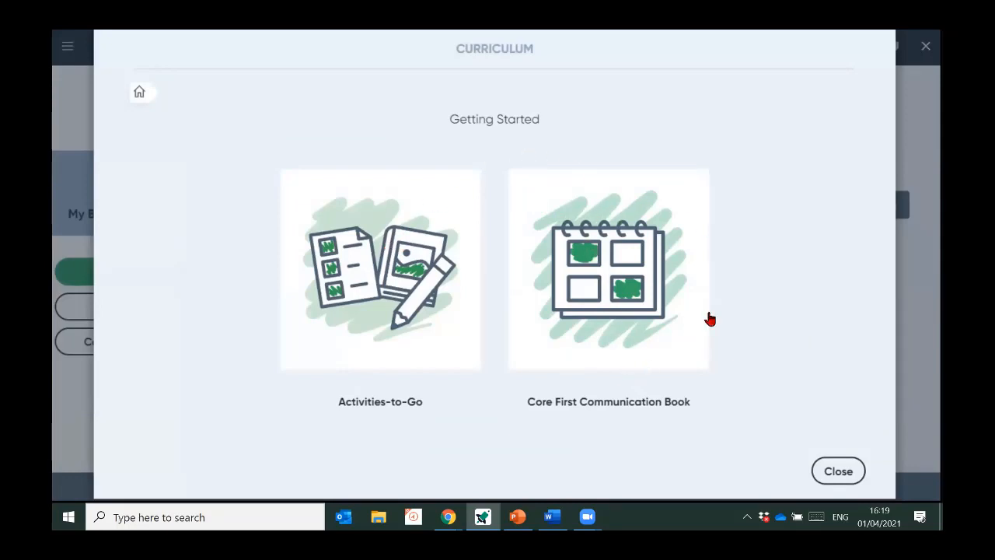
left_click(655, 265)
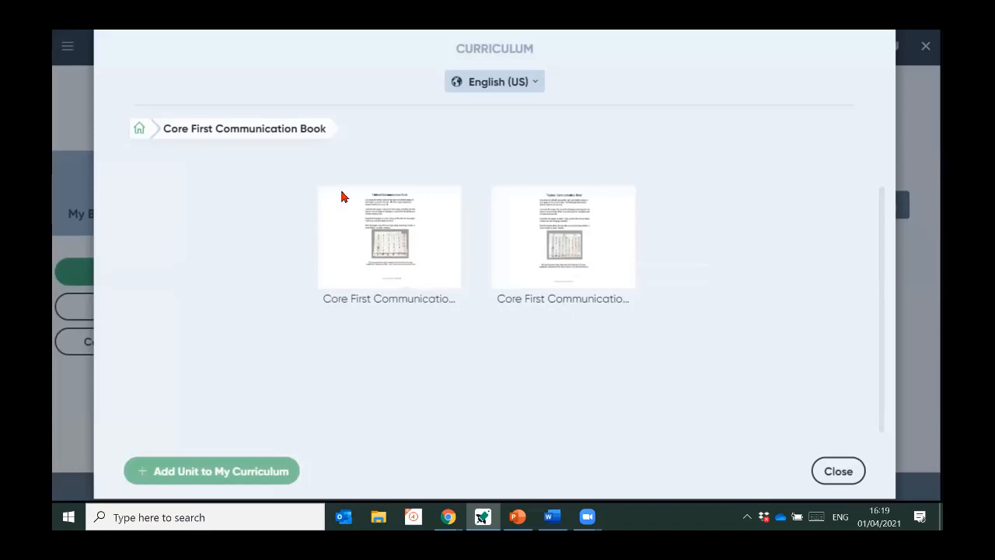
left_click(147, 136)
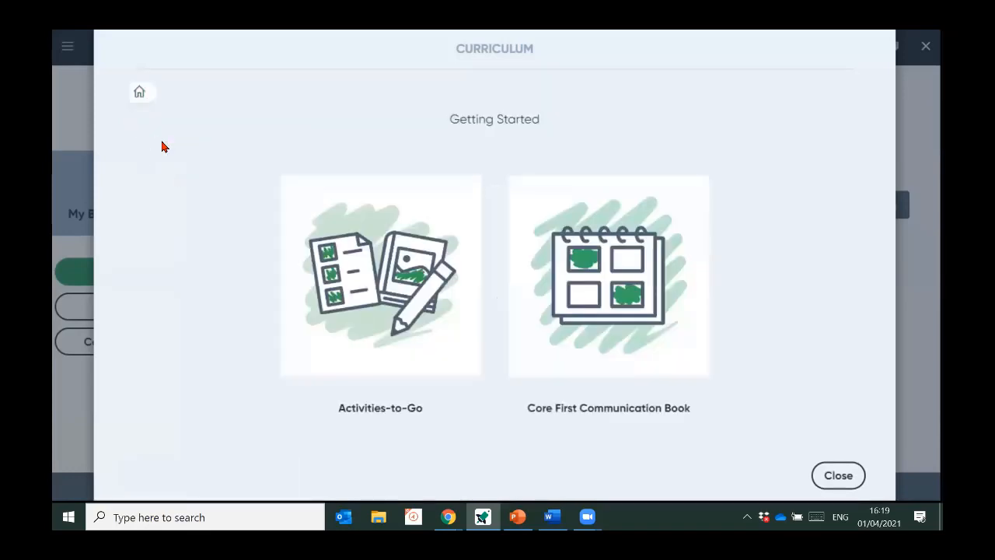
Browse Activities-to-Go to the Community theme's People unit and open its Level A activities
left_click(402, 301)
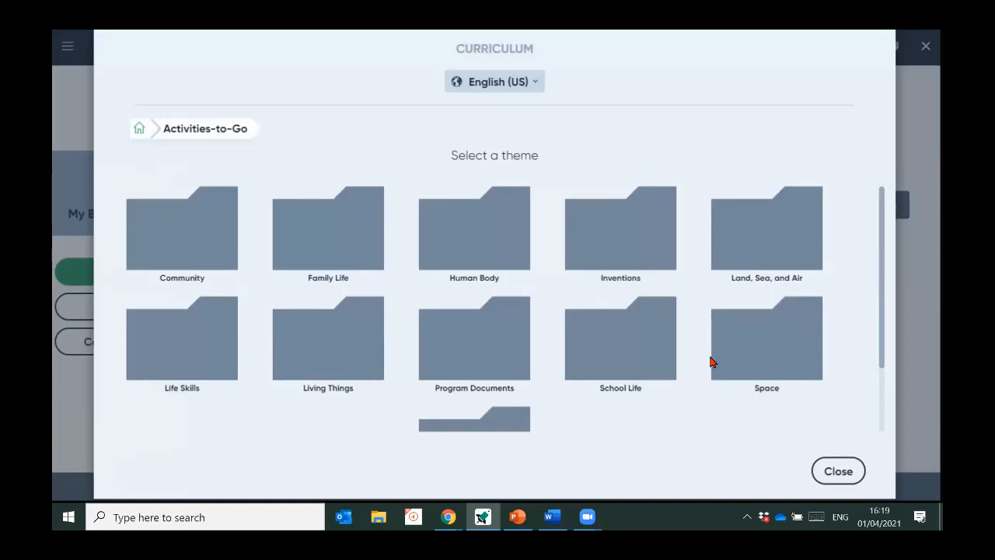
left_click(188, 249)
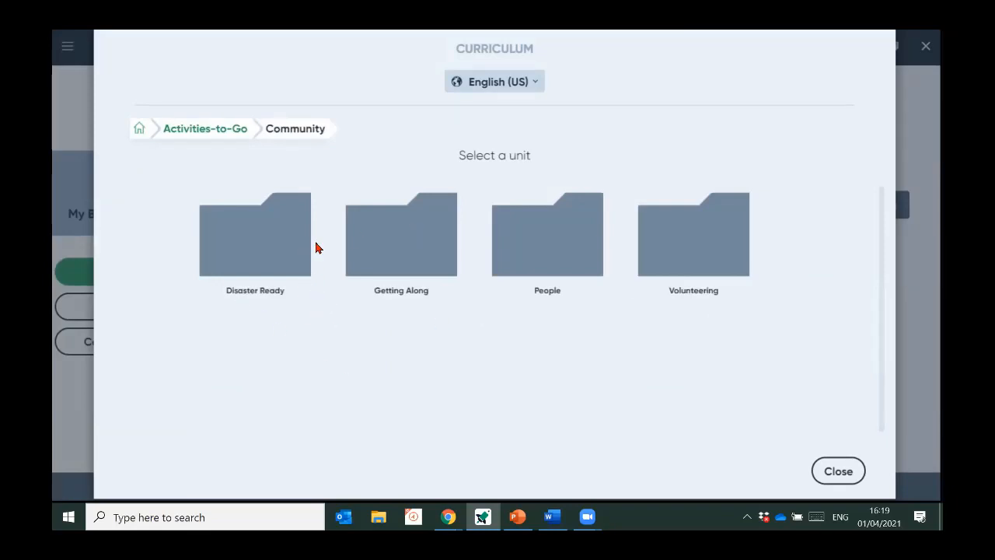
left_click(559, 241)
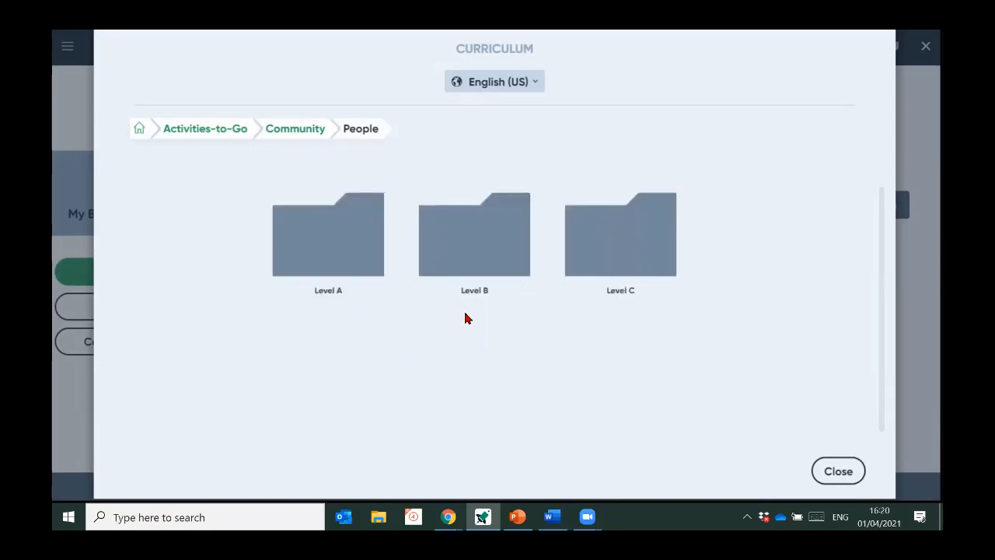
left_click(358, 248)
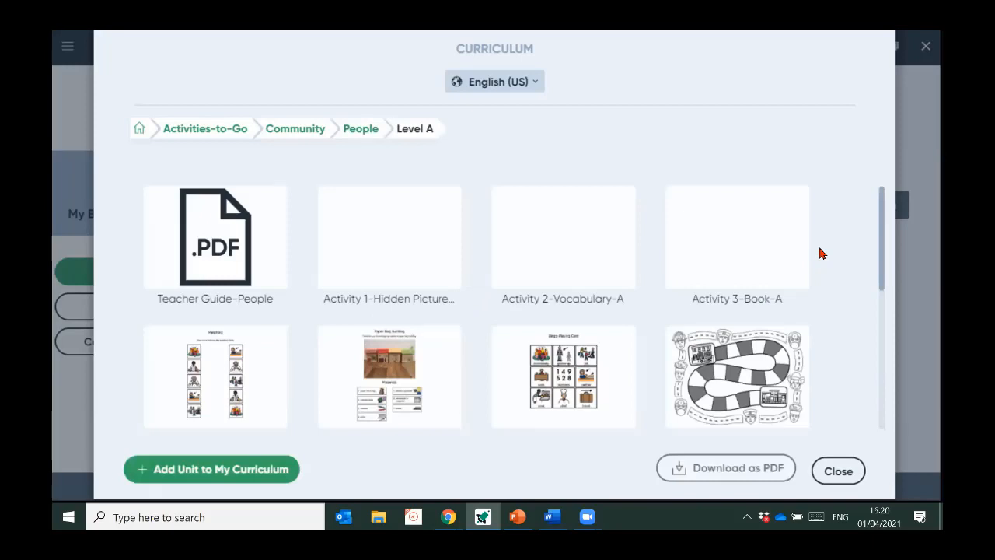
Look through the People unit's Level A activities, add the unit to My Curriculum as People, and close the catalogue
scroll(822, 254, "down", 5)
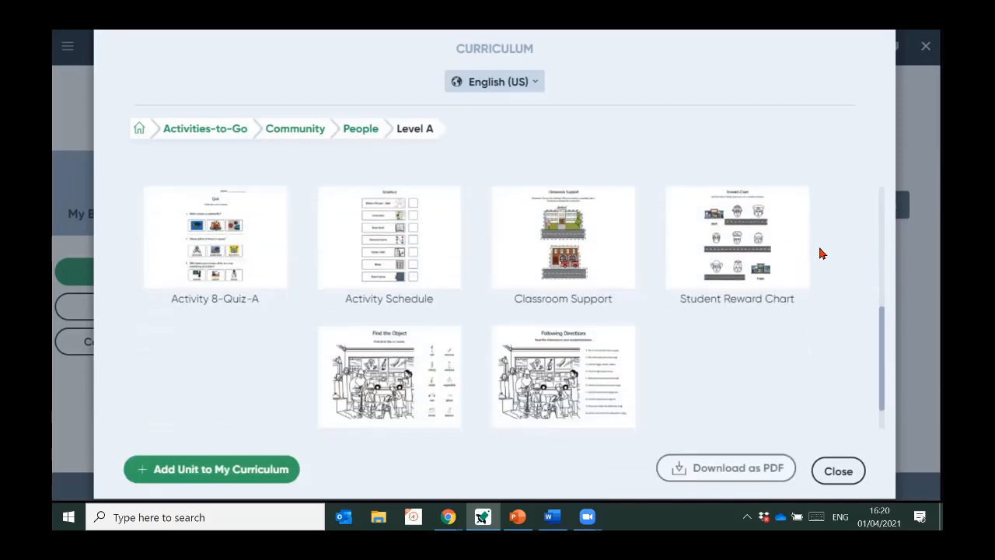
scroll(822, 253, "up", 5)
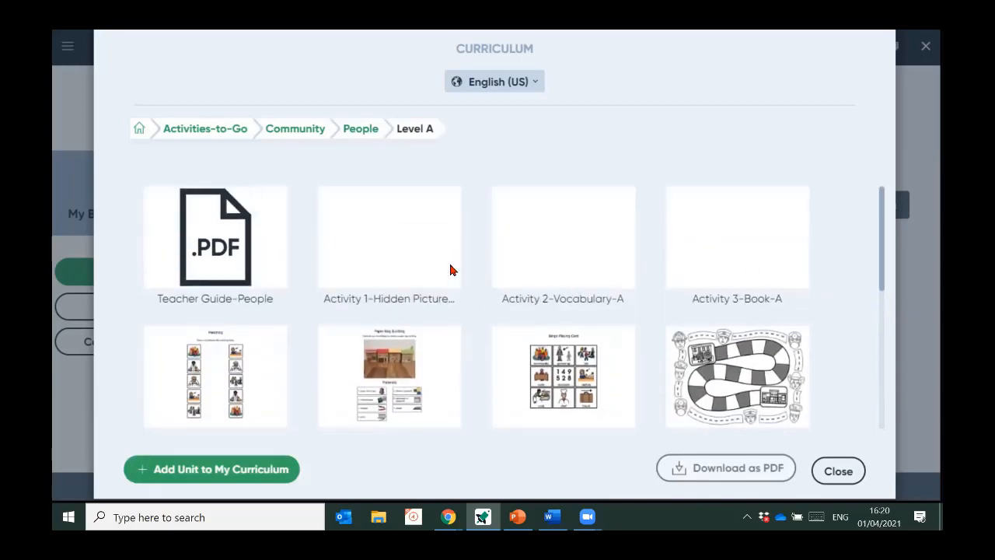
scroll(604, 276, "down", 1)
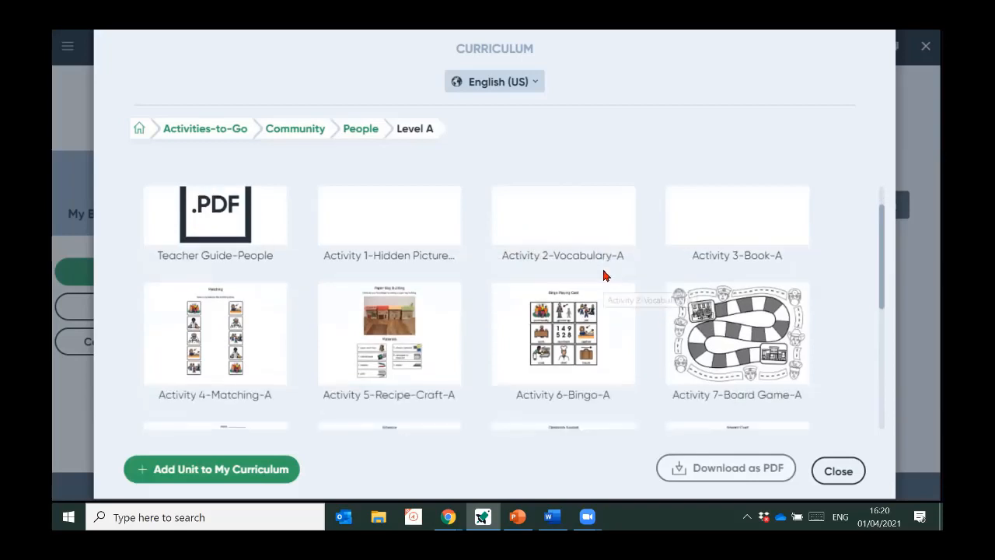
scroll(604, 276, "down", 2)
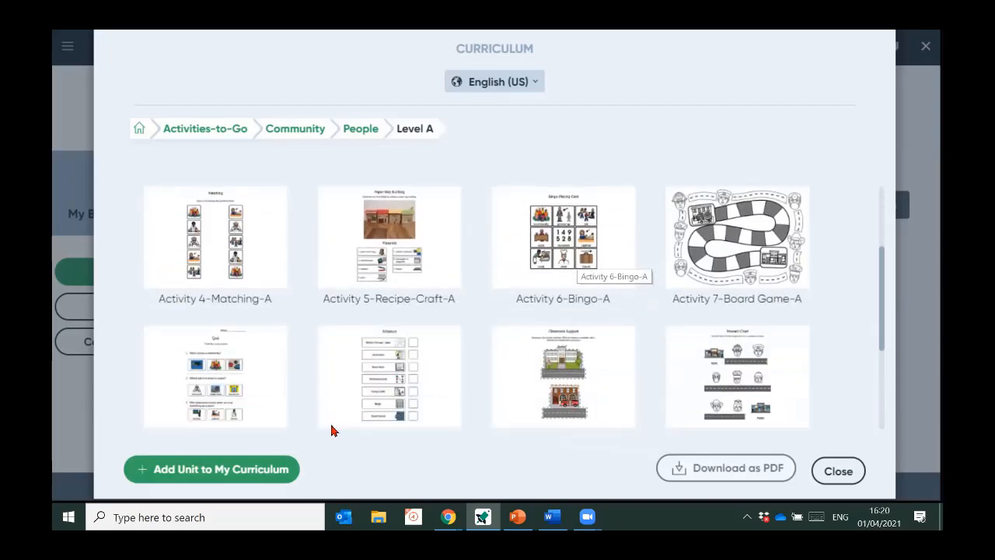
left_click(261, 471)
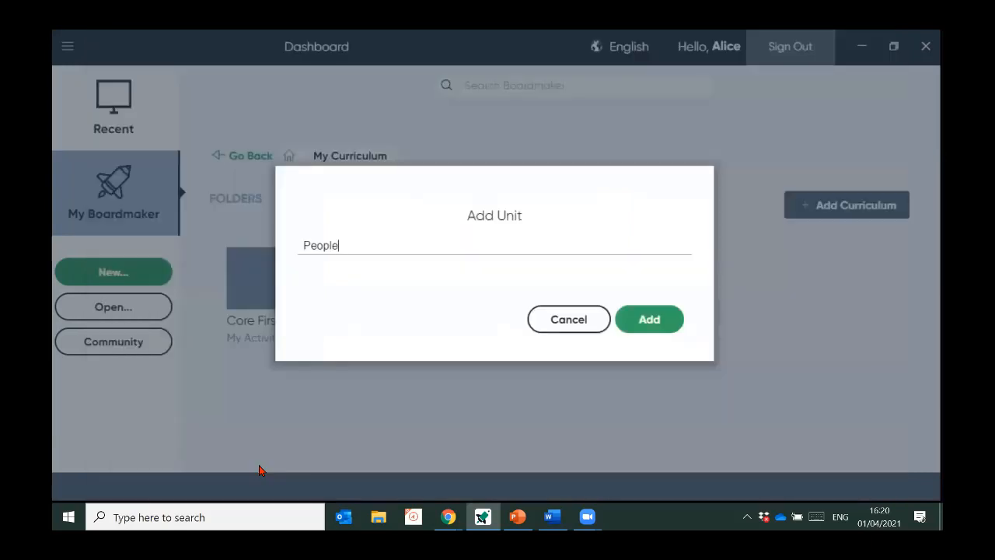
left_click(650, 320)
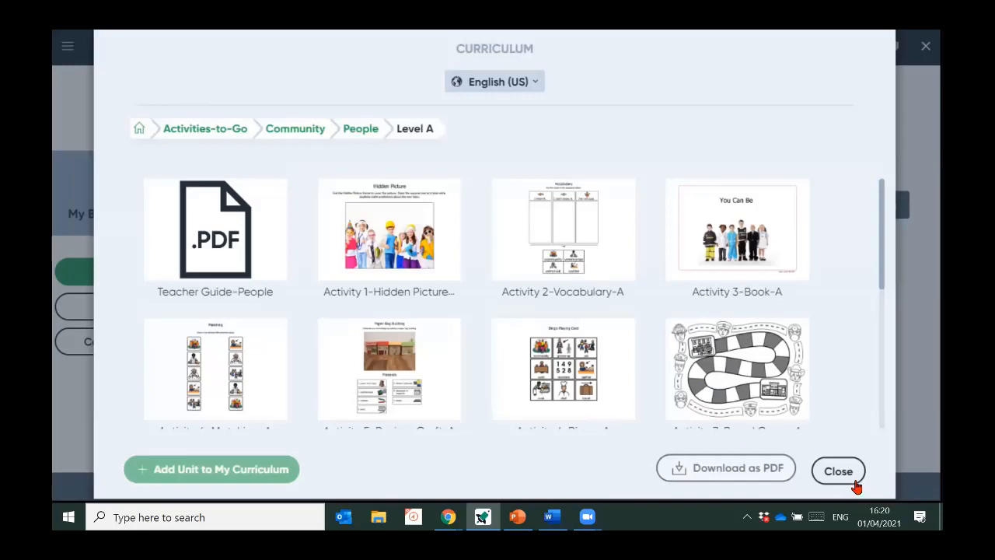
left_click(838, 471)
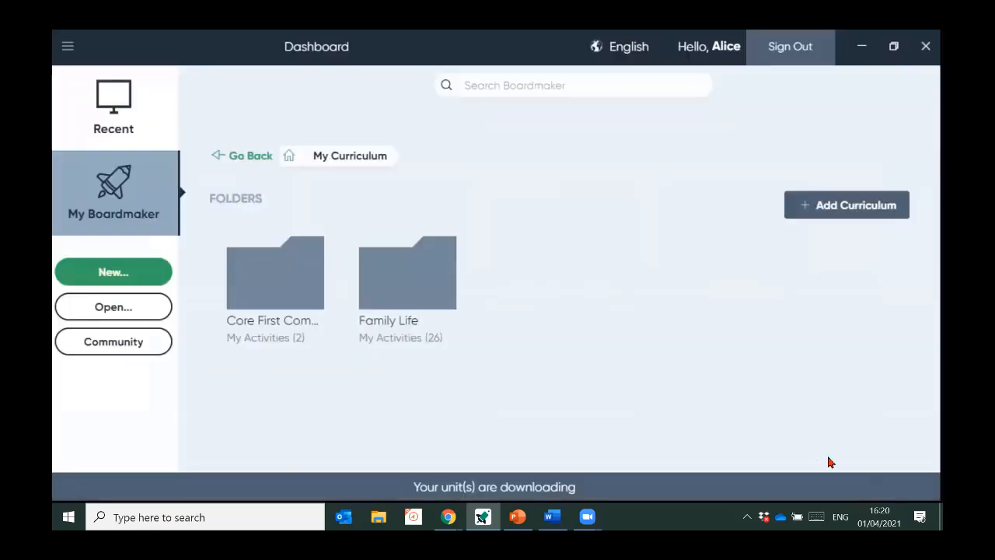
Open the Level A folder of the Birthdays unit under Family Life in My Curriculum
left_click(163, 206)
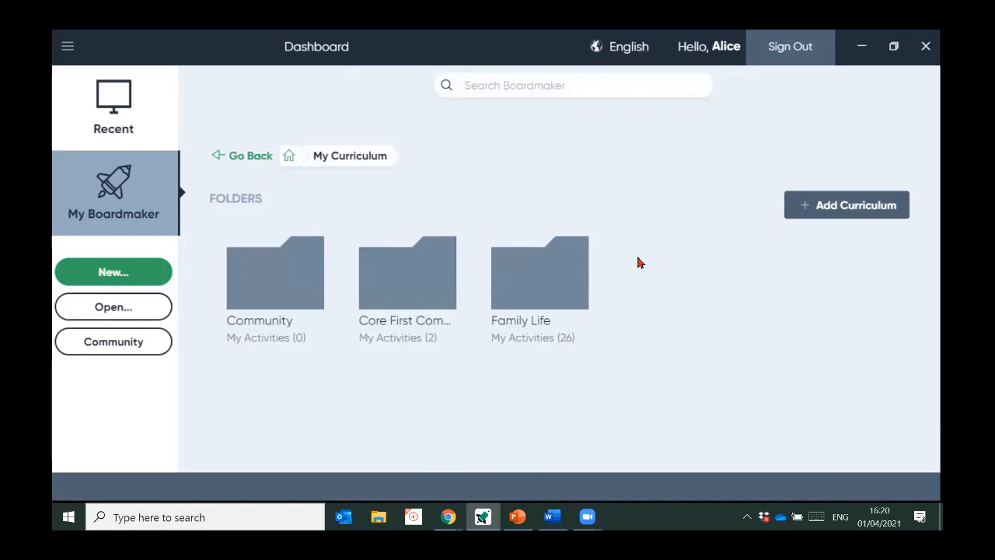
left_click(516, 286)
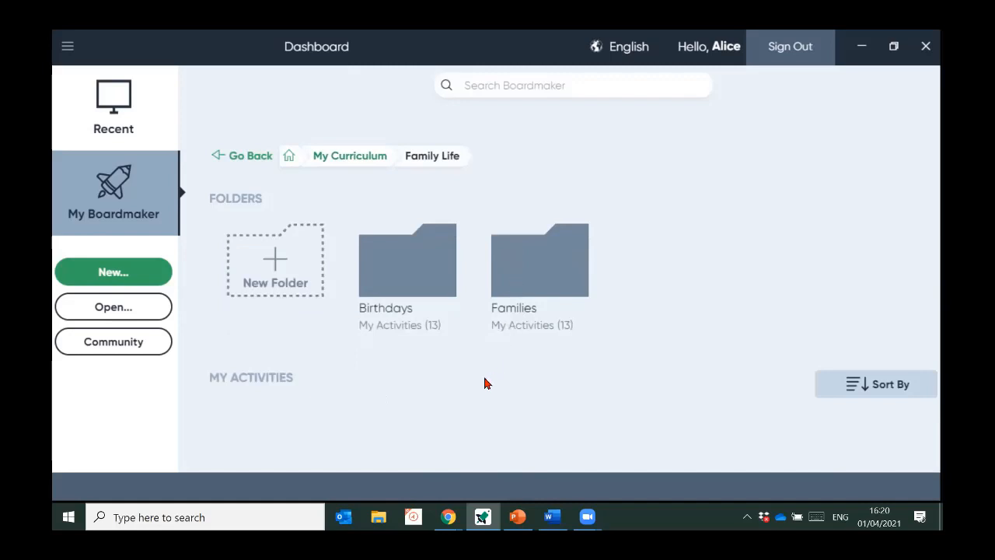
left_click(420, 273)
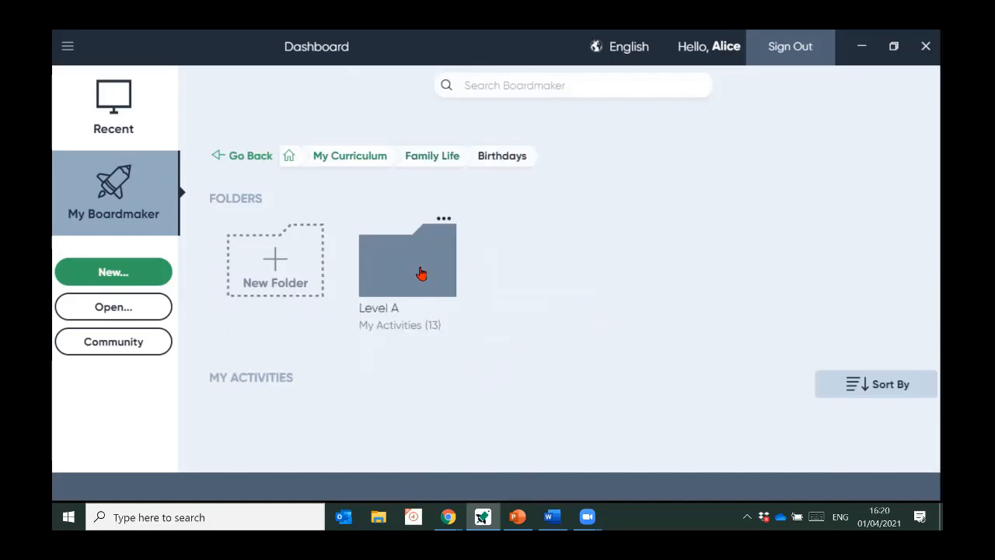
left_click(422, 276)
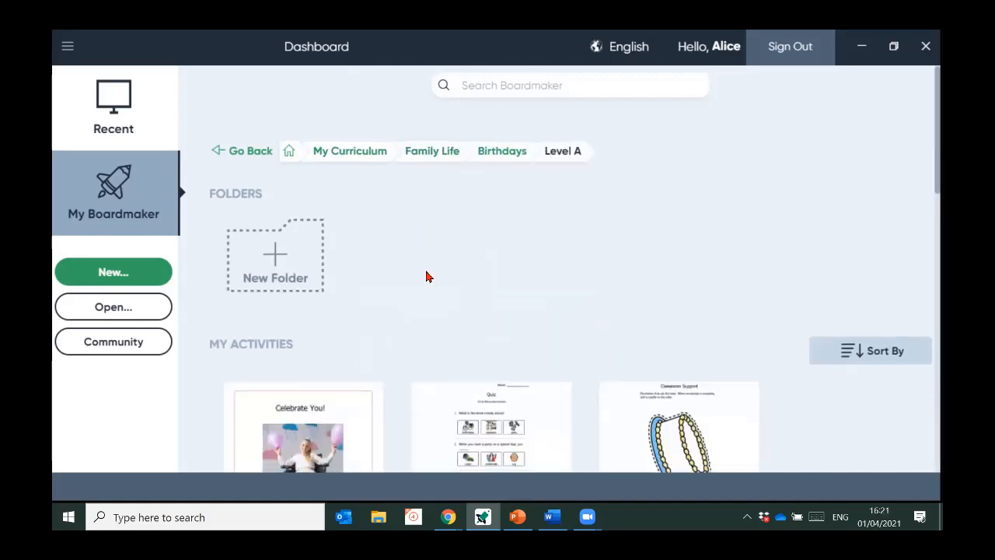
Find Activity 6-Bingo-A among the Birthdays Level A activities and open it for editing
scroll(429, 275, "down", 3)
mouse_move(525, 289)
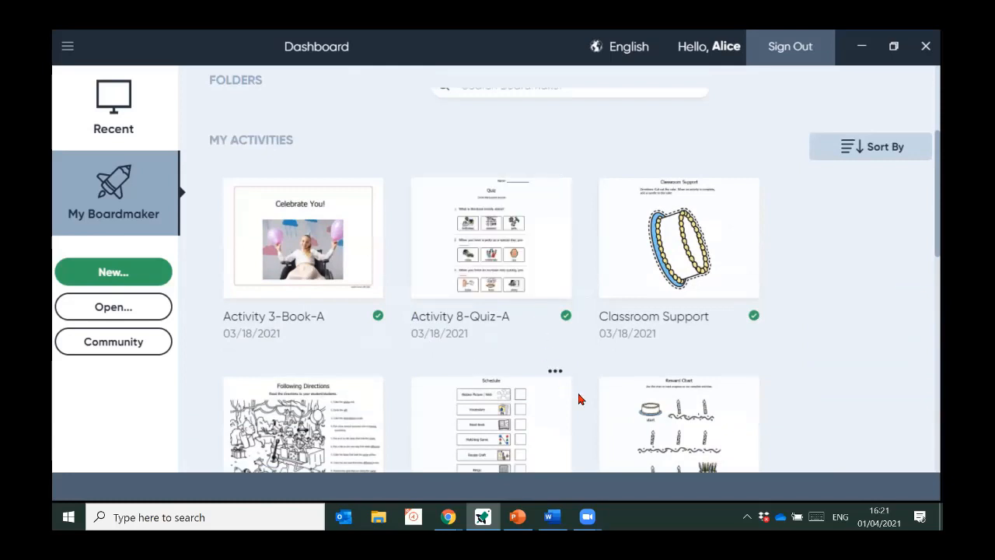
scroll(573, 349, "down", 2)
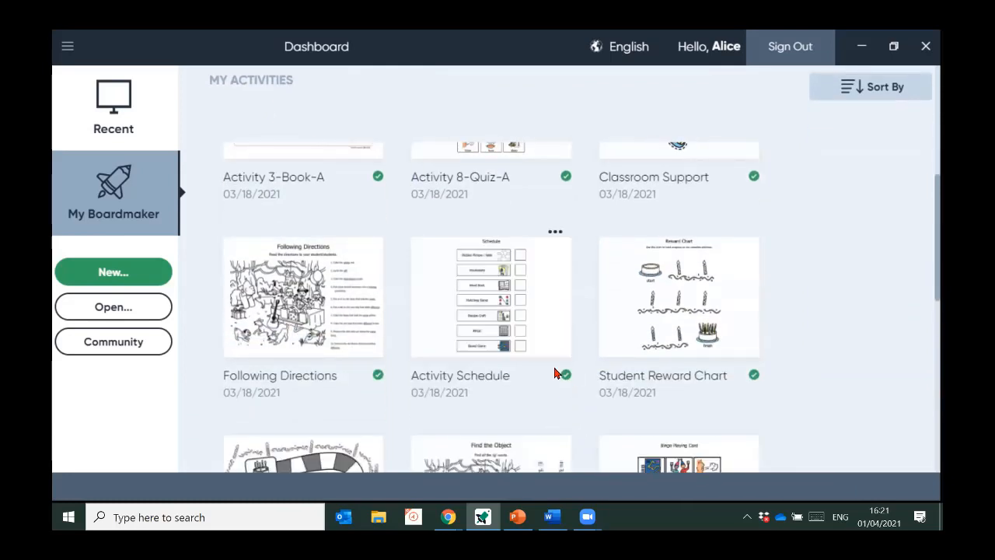
mouse_move(491, 297)
scroll(491, 297, "down", 2)
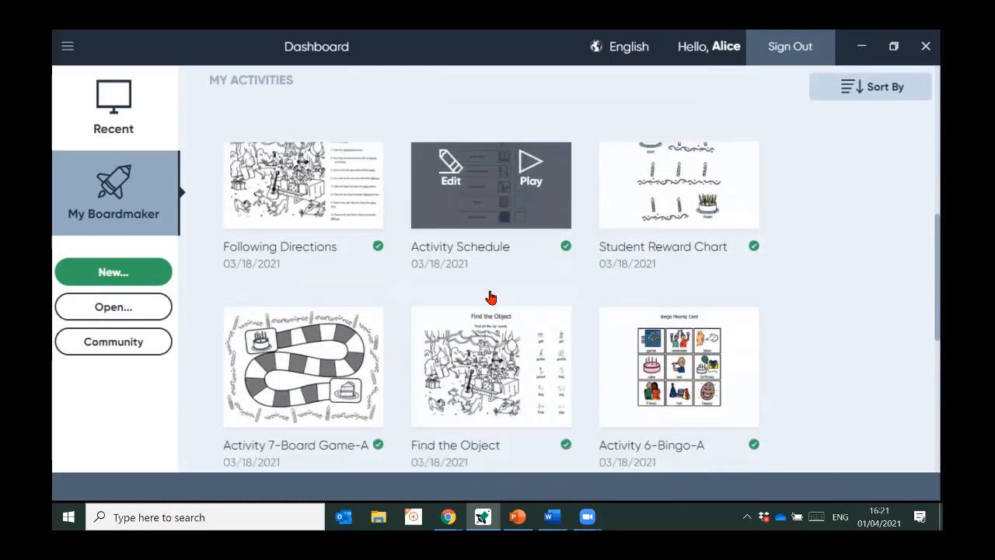
mouse_move(679, 379)
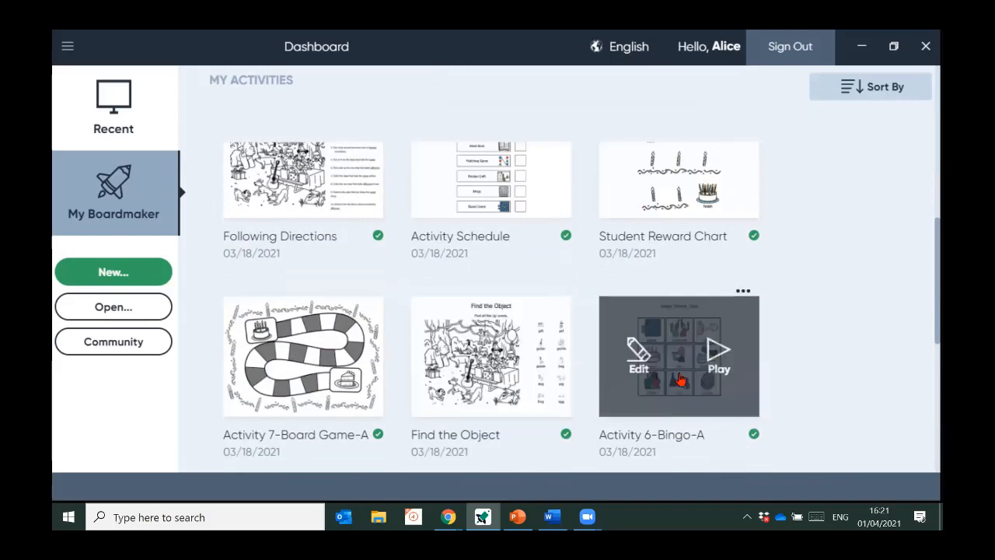
left_click(638, 354)
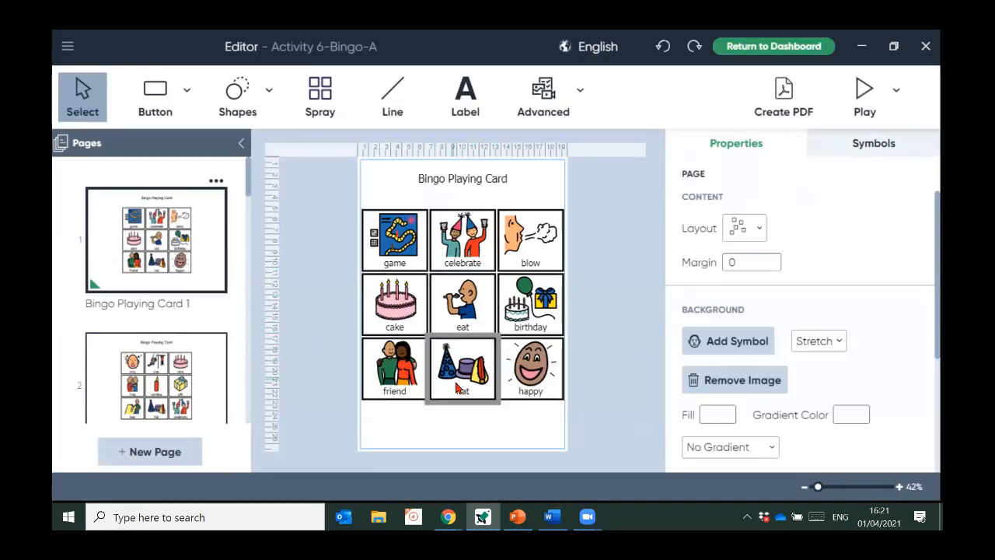
Replace the symbol on the bingo card's "eat" button with the eat symbol of a person in green eating at a table
left_click(482, 311)
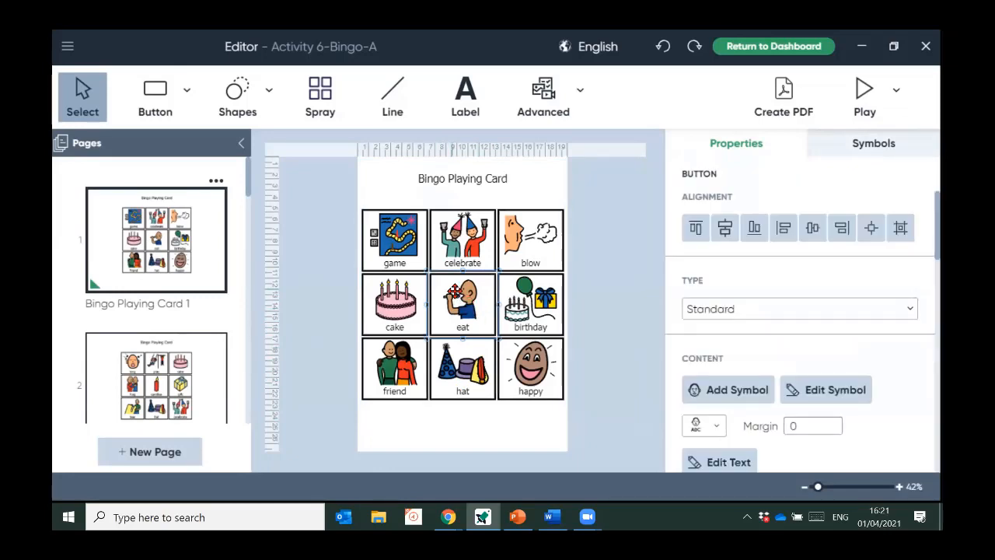
double_click(457, 294)
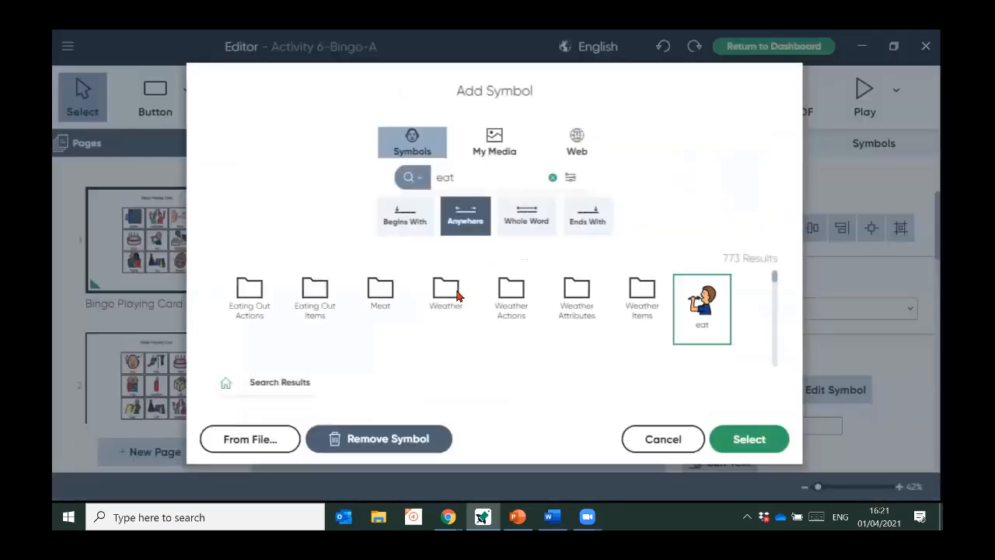
scroll(493, 347, "down", 5)
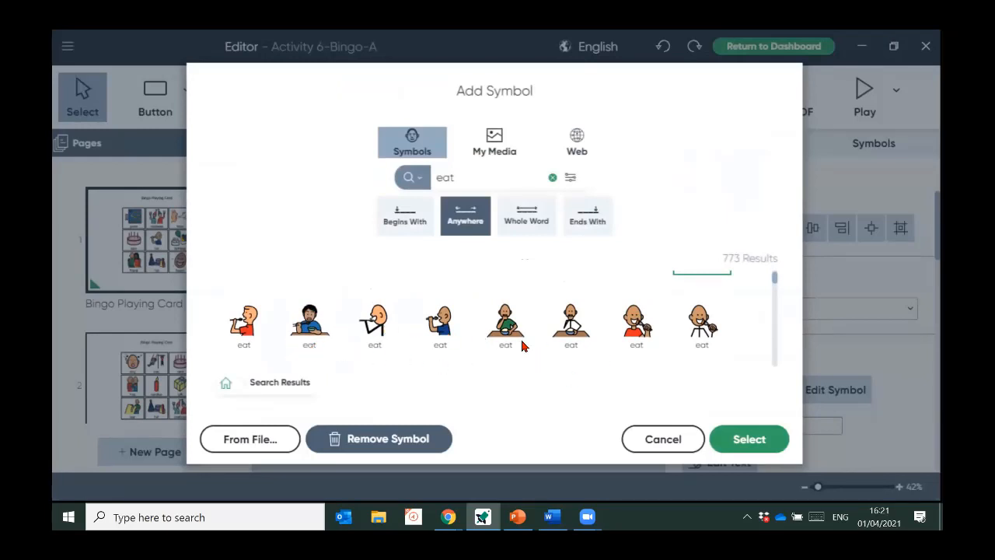
left_click(505, 320)
left_click(731, 440)
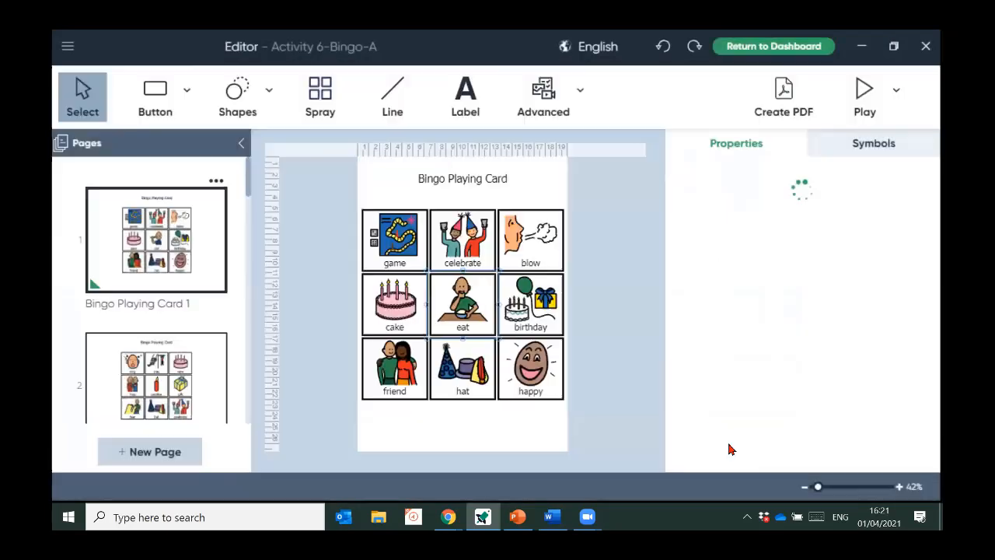